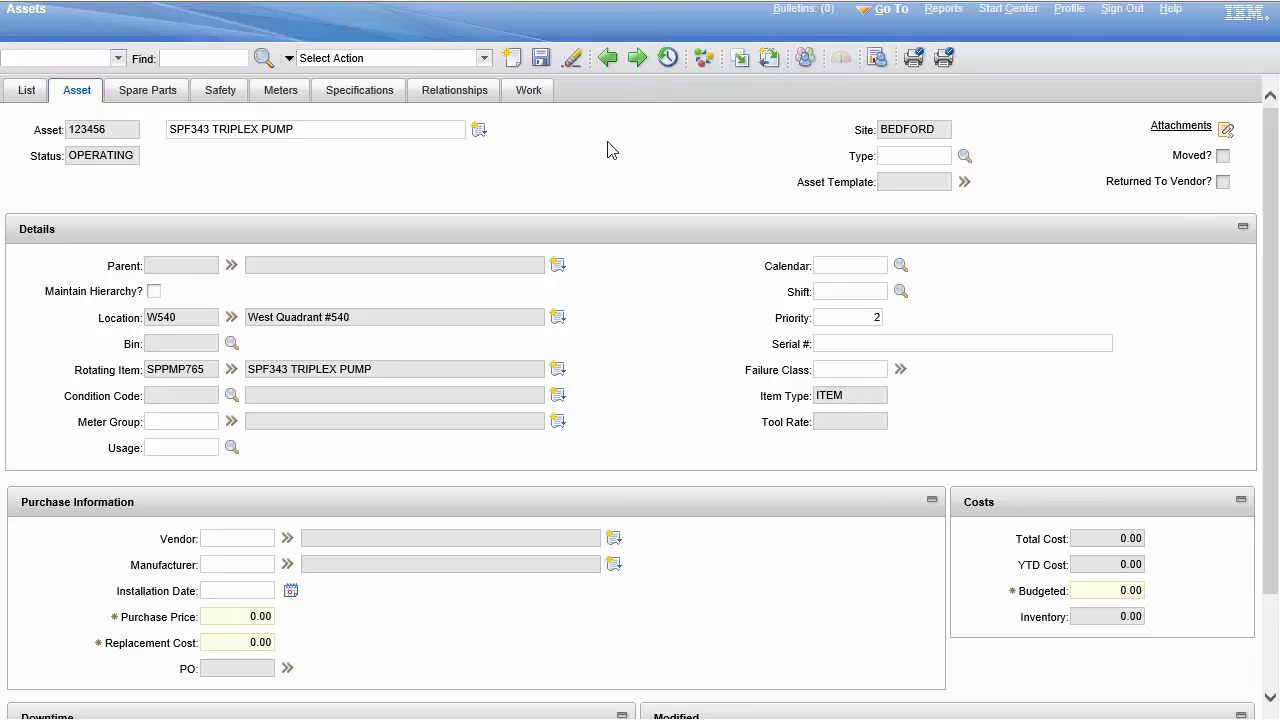
Step: Add the BAD TIE meter as the first meter row on the SPF343 TRIPLEX PUMP asset
click(285, 99)
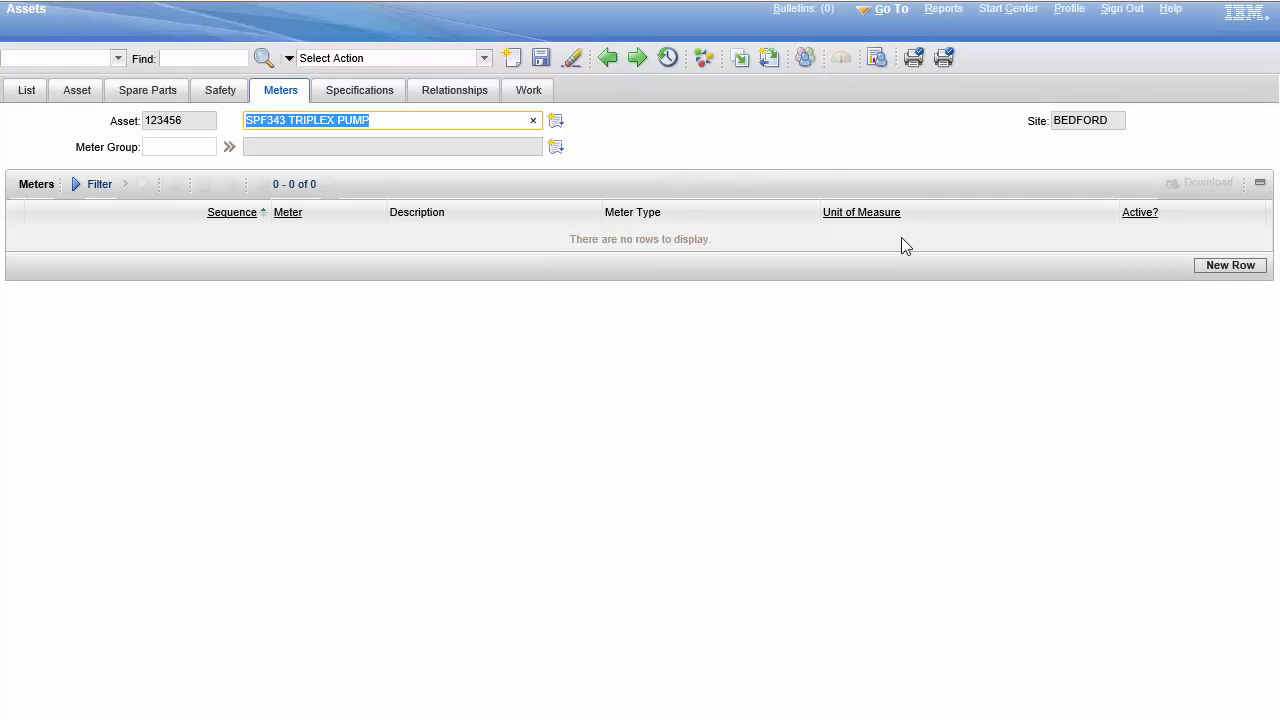
click(1217, 265)
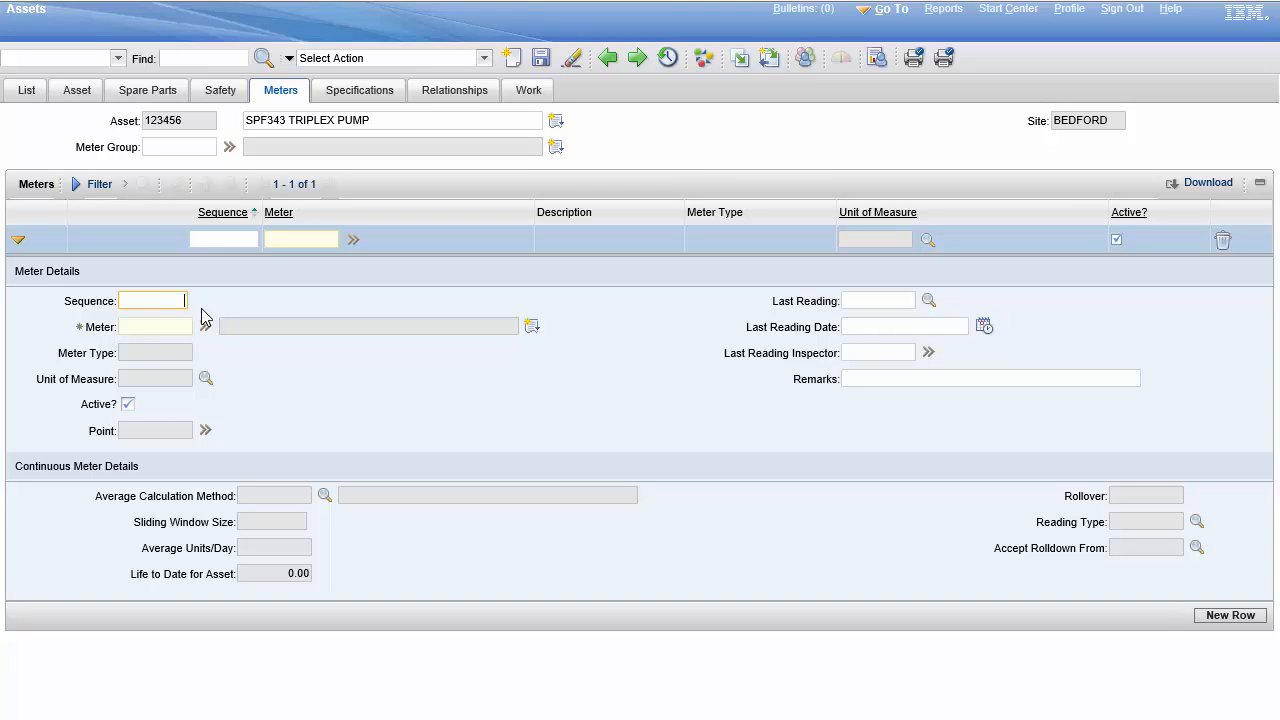
click(205, 326)
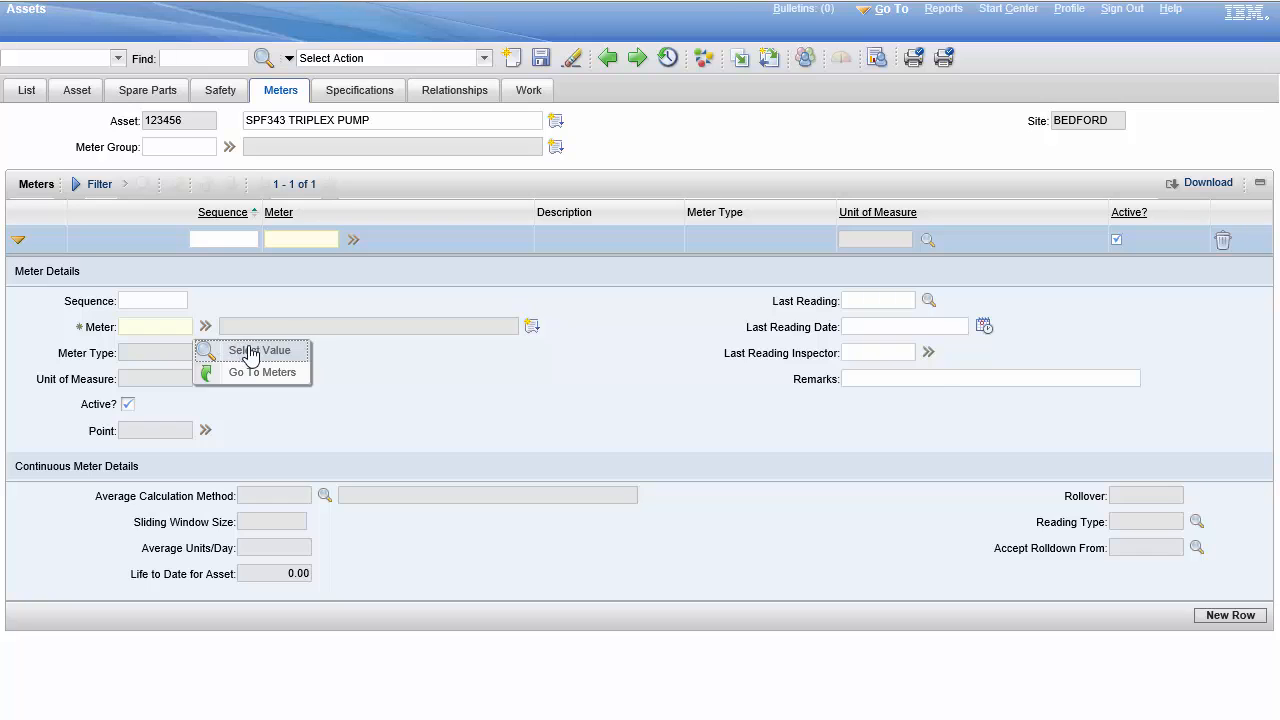
click(242, 350)
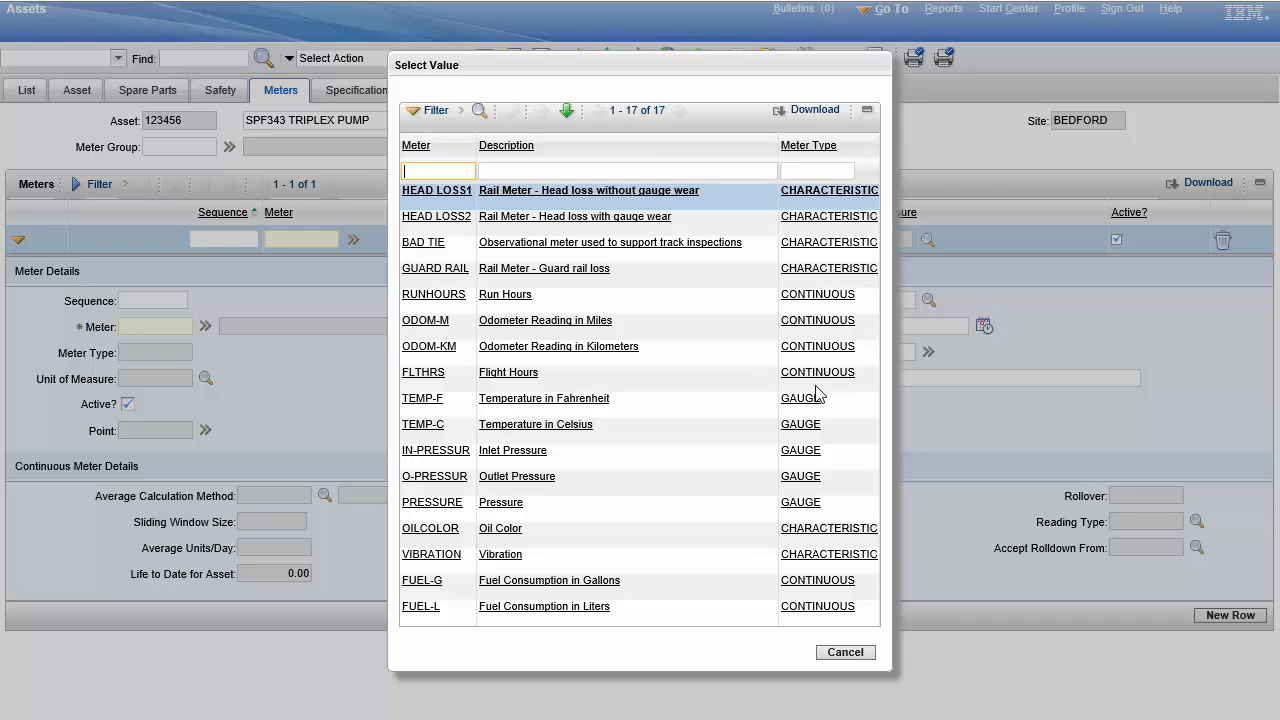
click(420, 246)
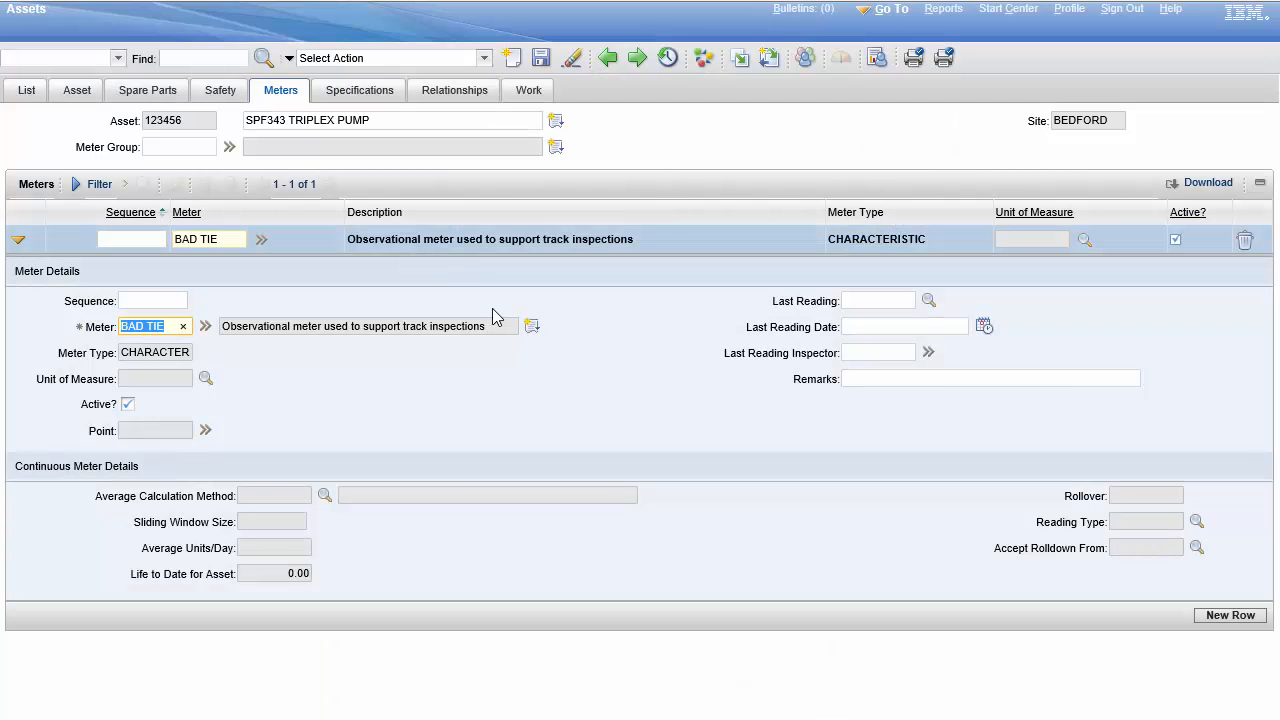
Step: Add a second meter row to the asset and select RUNHOURS as its meter
click(1230, 617)
click(206, 356)
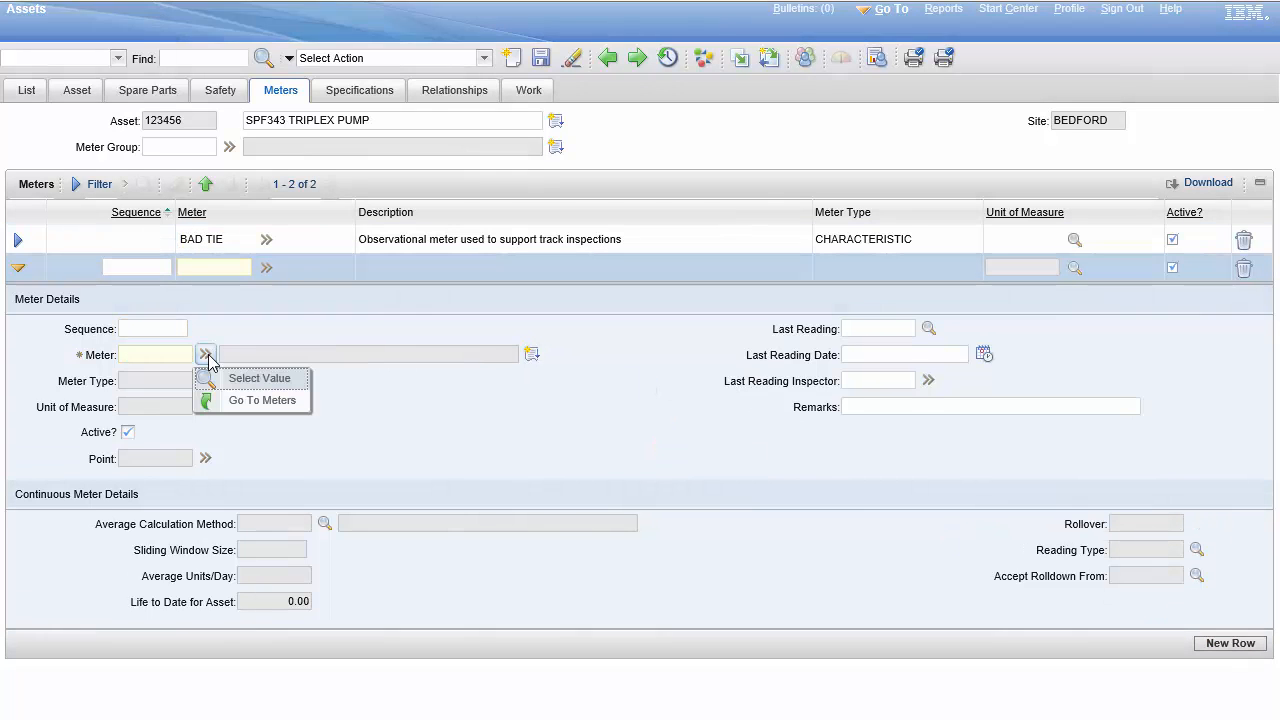
click(249, 392)
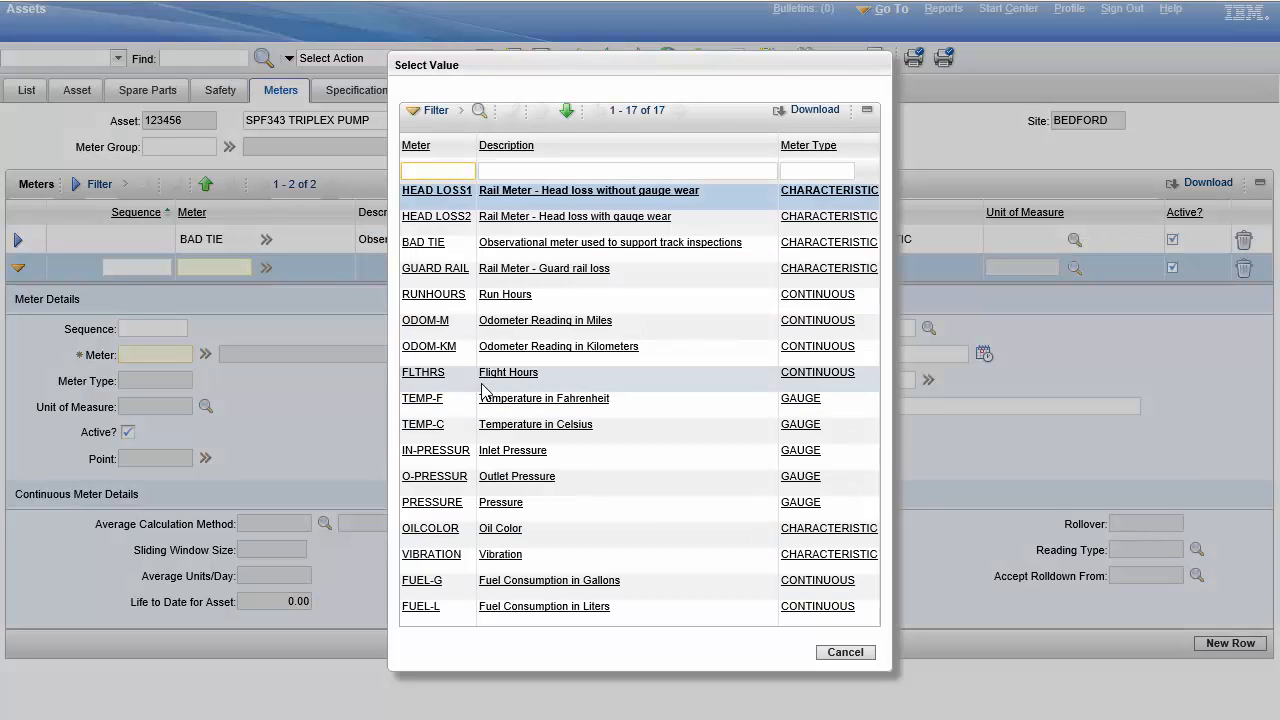
click(430, 298)
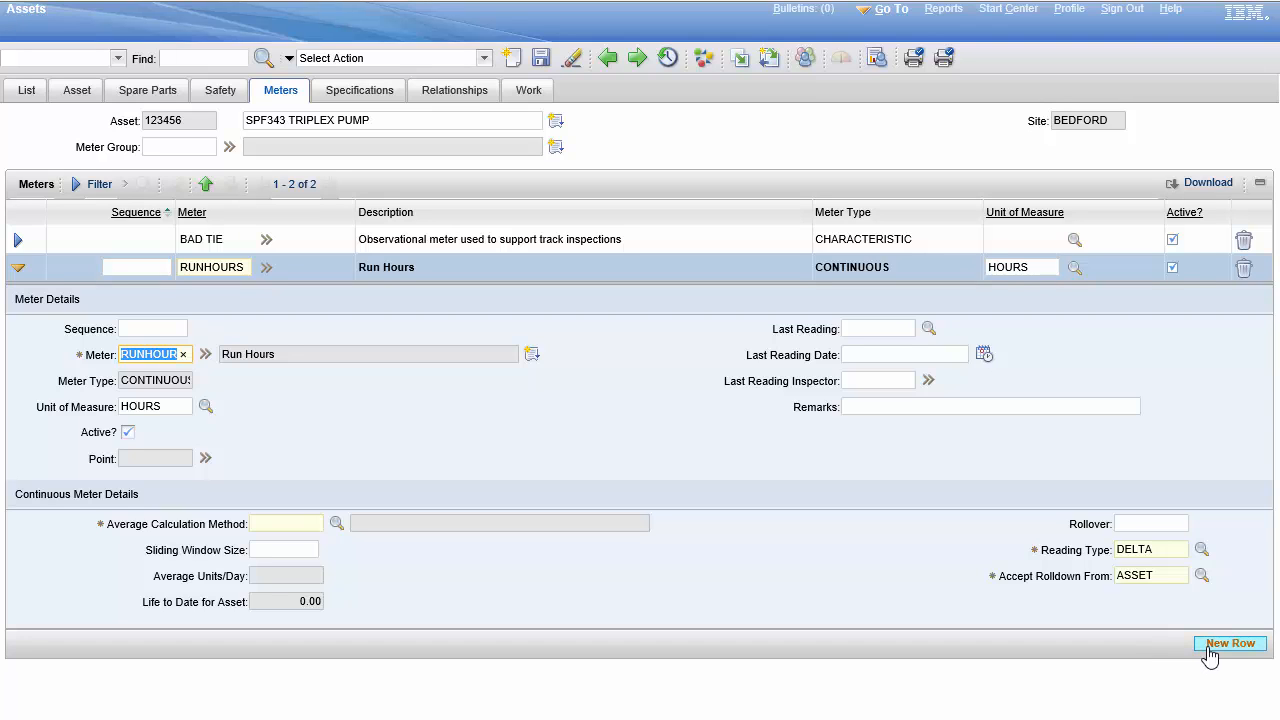
Step: Look up the available meter groups for the asset without choosing one
click(229, 147)
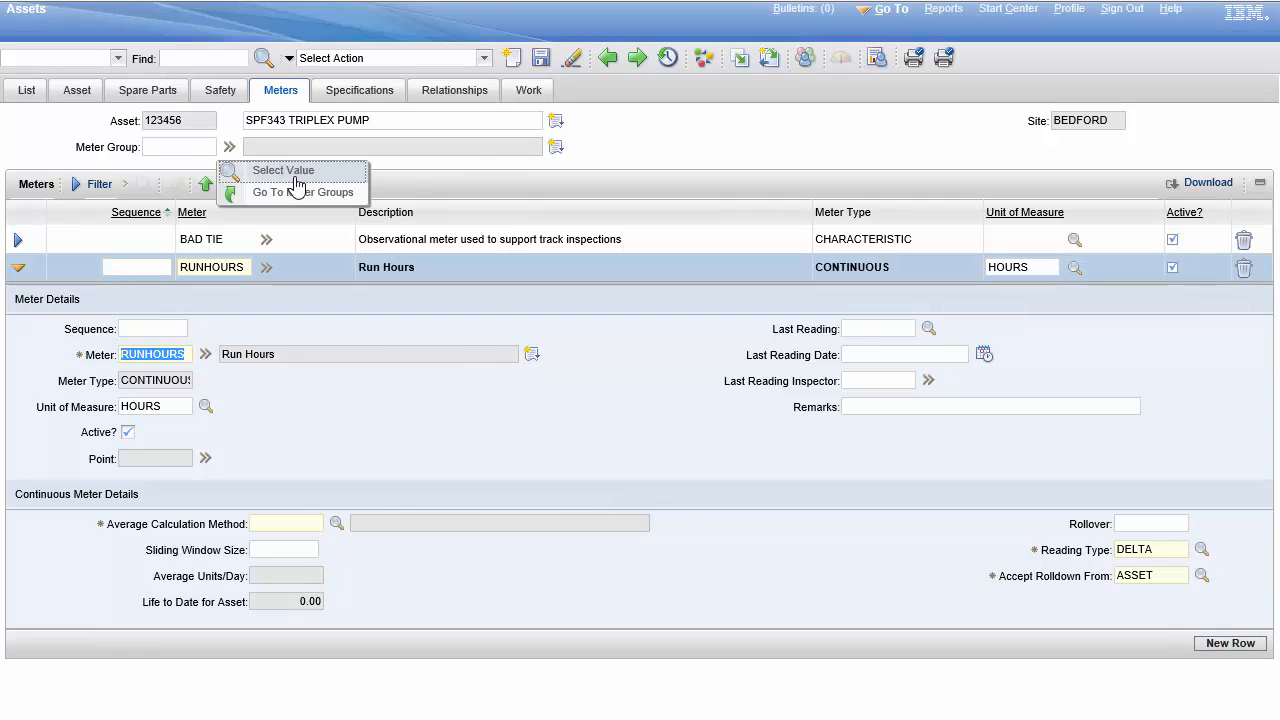
click(296, 176)
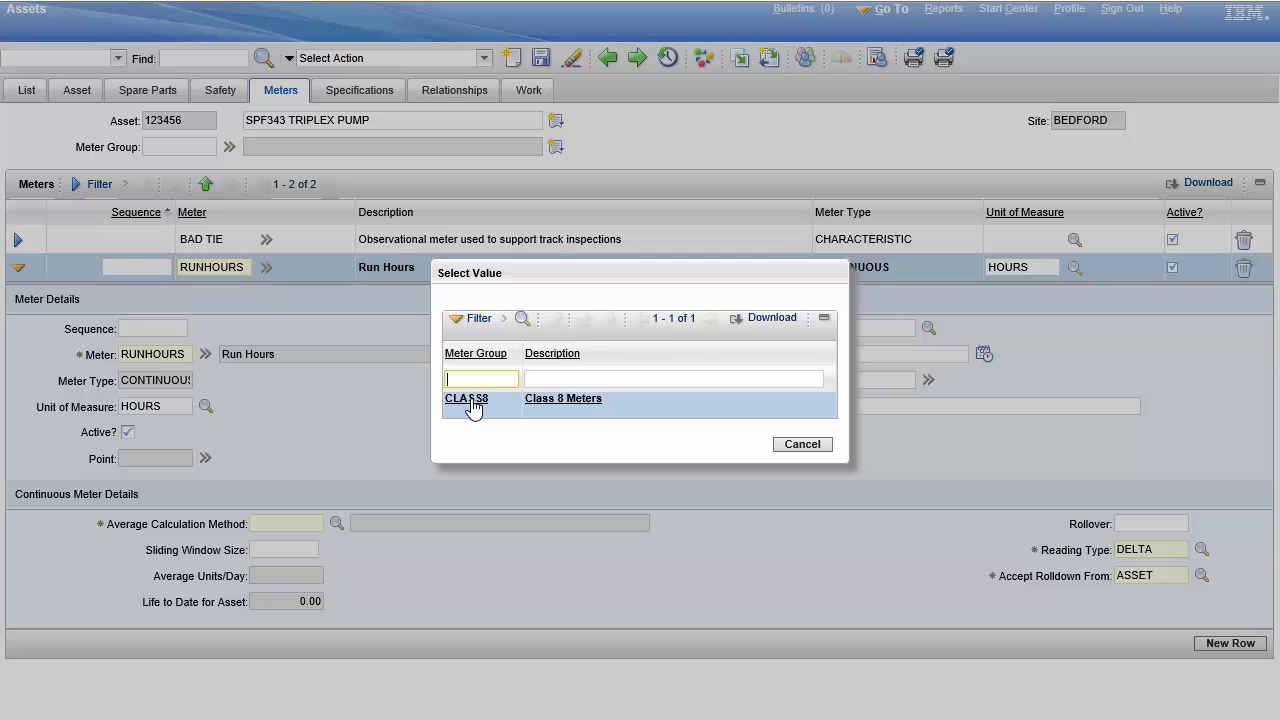
click(800, 445)
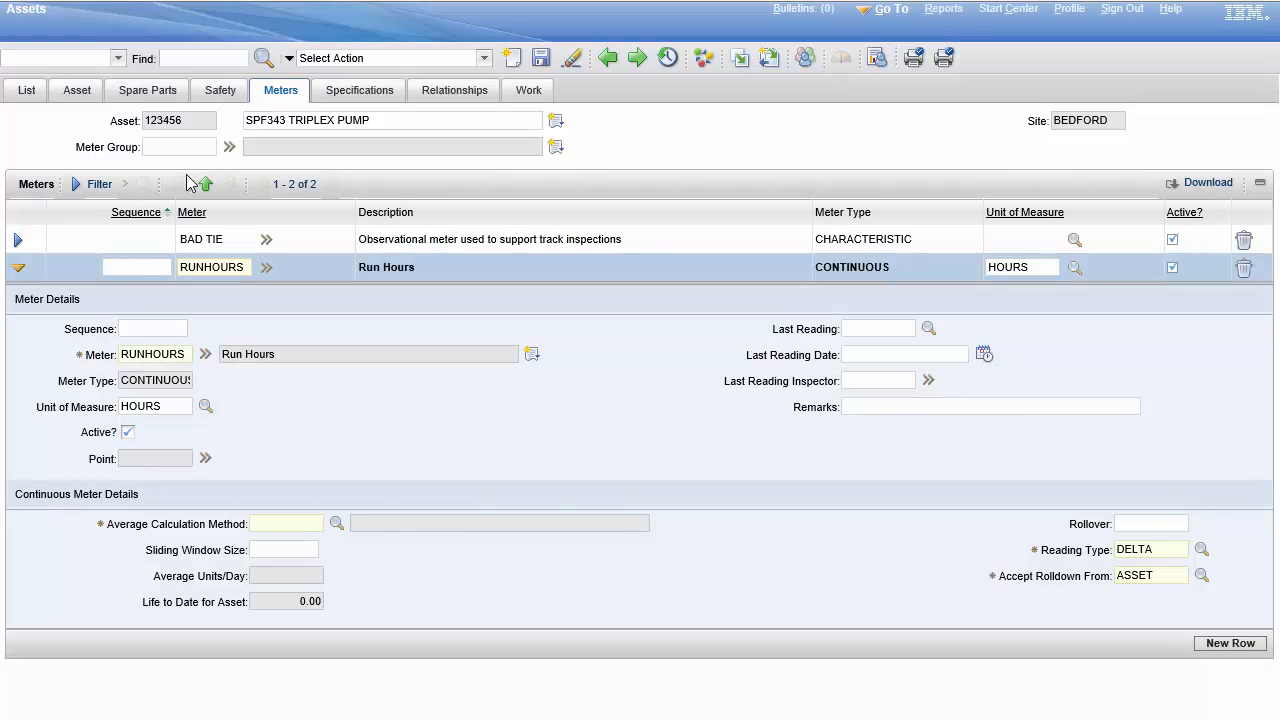
Step: Add a third meter row with the IN-PRESSUR meter and try to save the asset record
click(1230, 643)
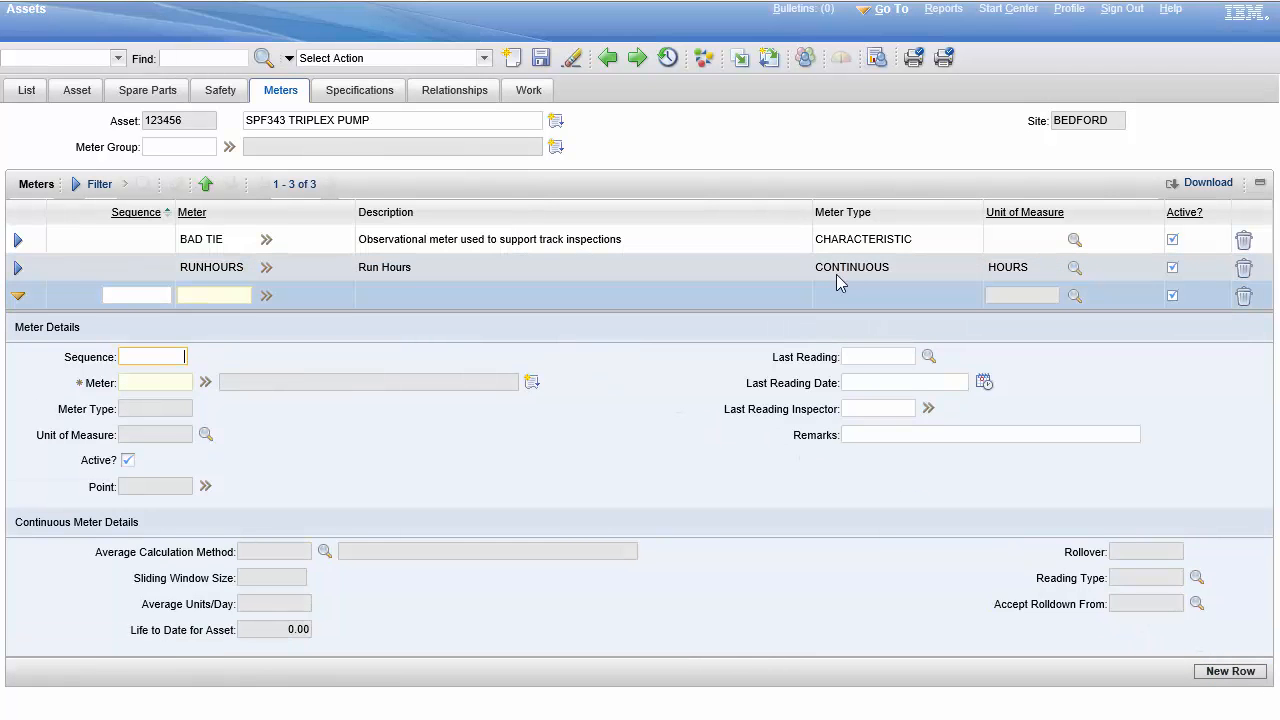
click(205, 382)
click(249, 409)
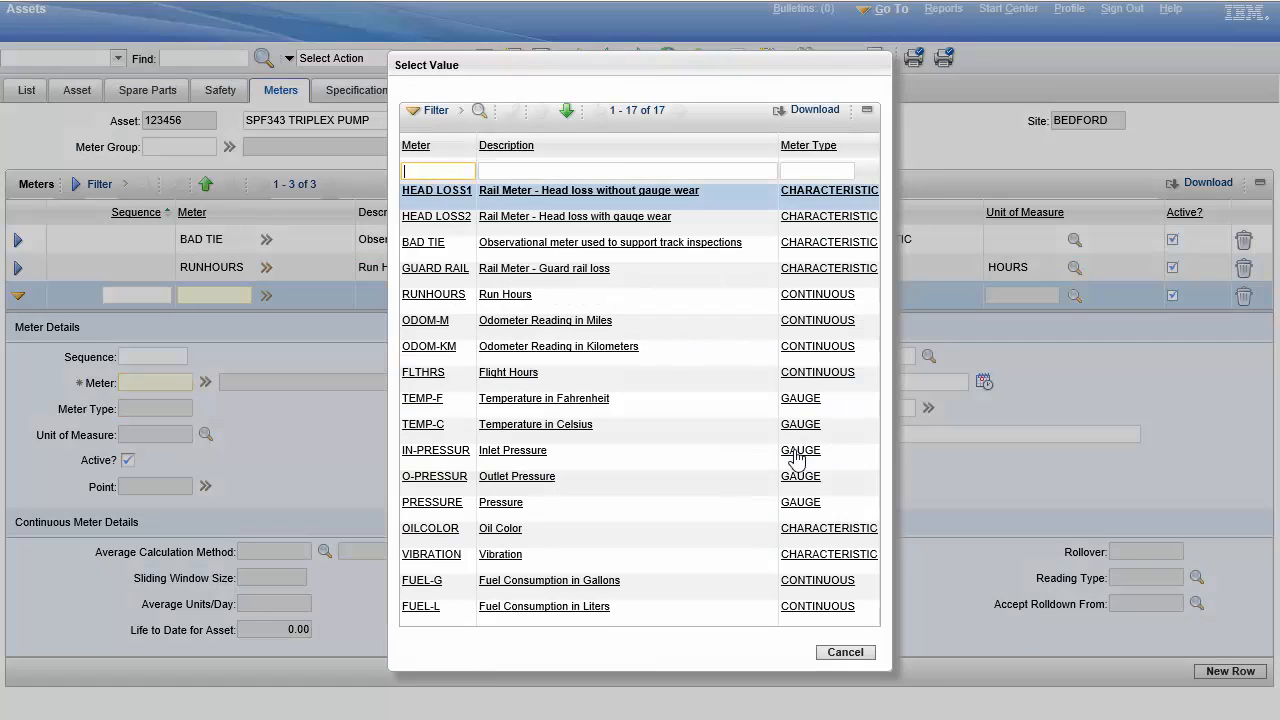
click(436, 450)
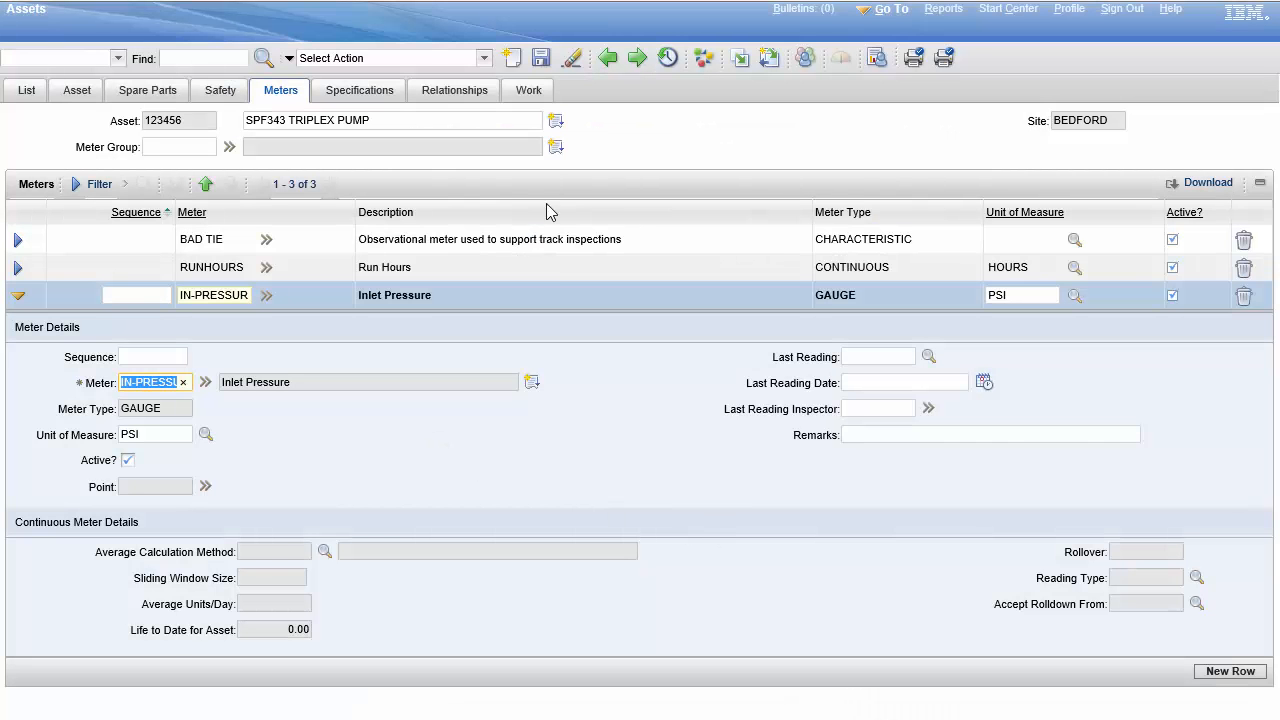
click(540, 57)
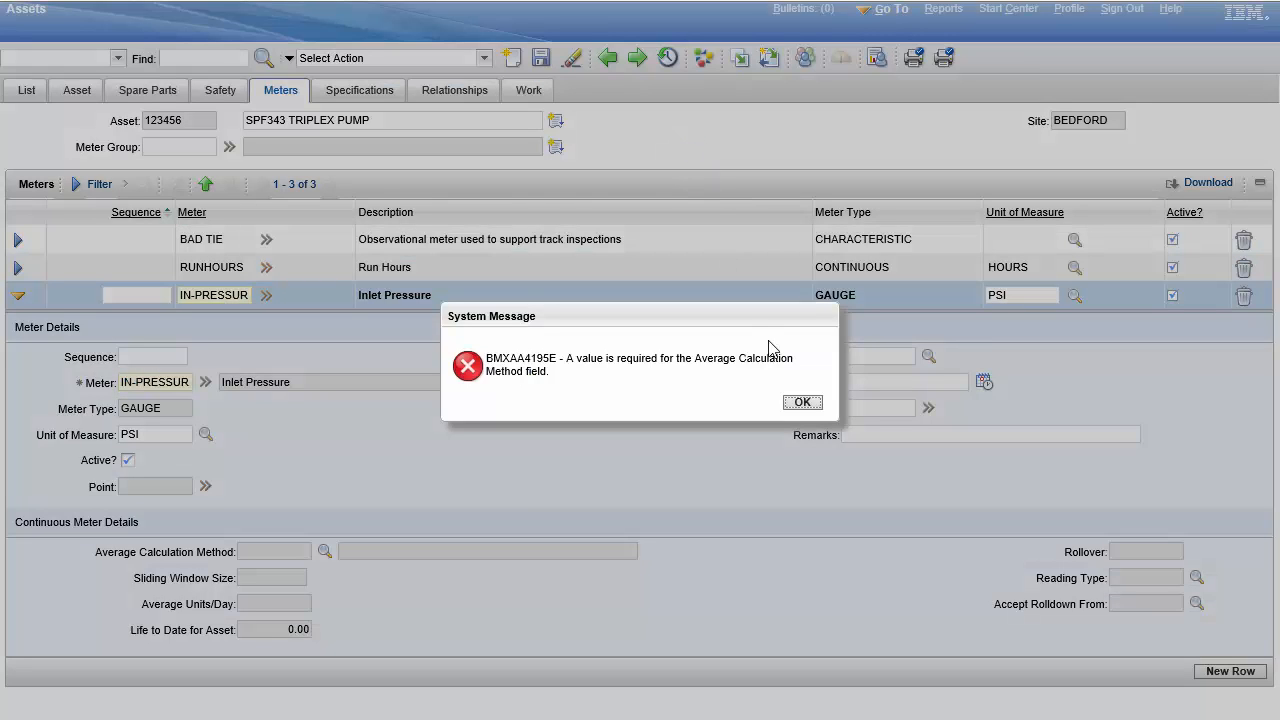
click(800, 410)
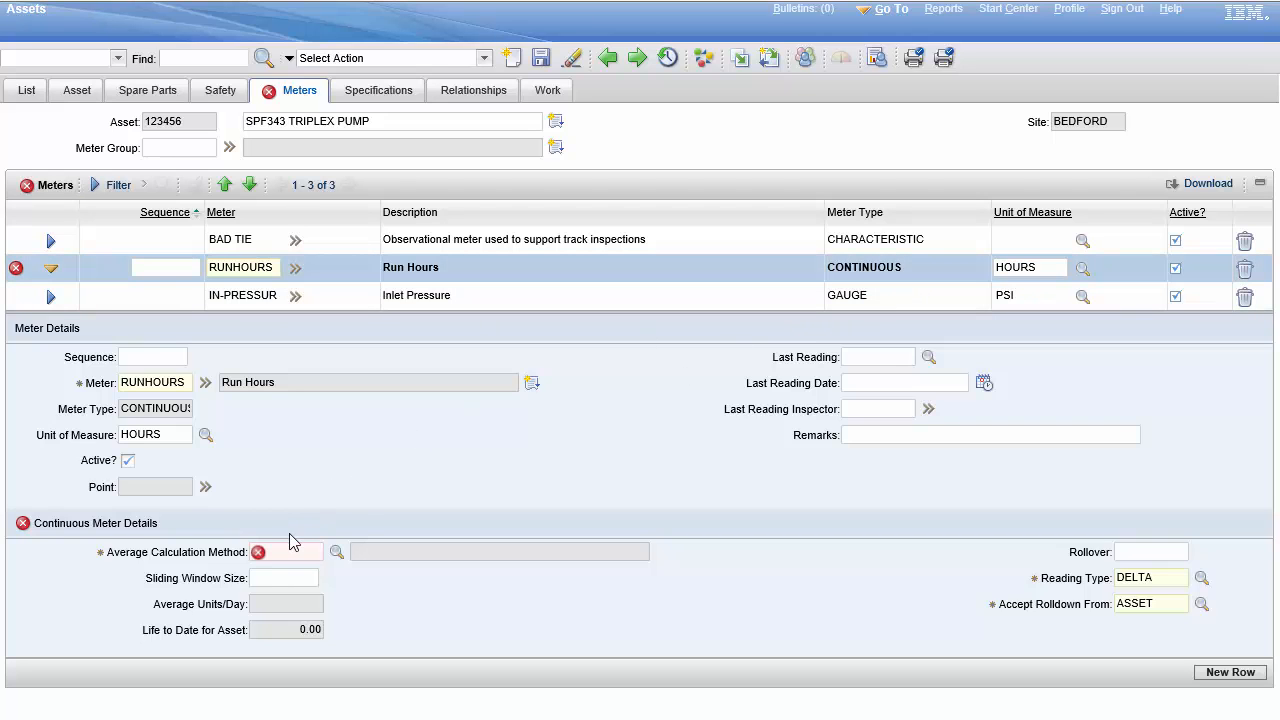
Step: Set the RUNHOURS meter's average calculation method to ALL and its rollover to 100000
click(337, 553)
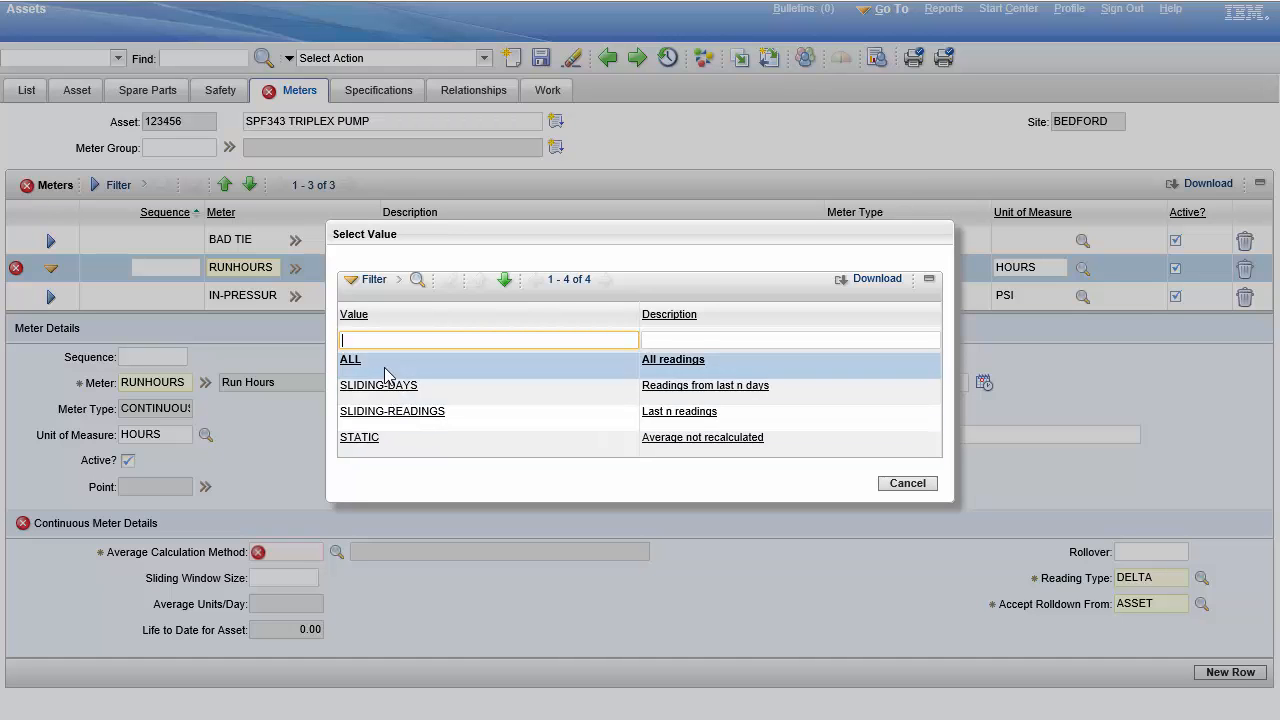
click(352, 364)
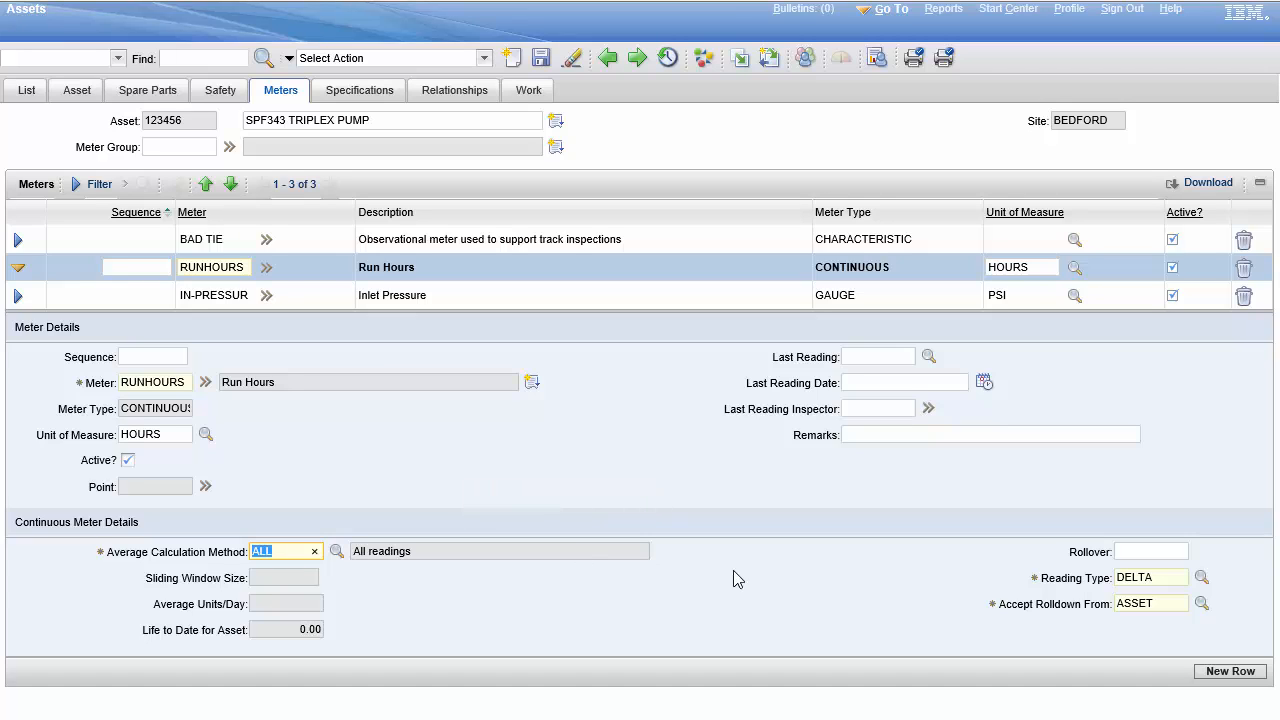
click(1137, 553)
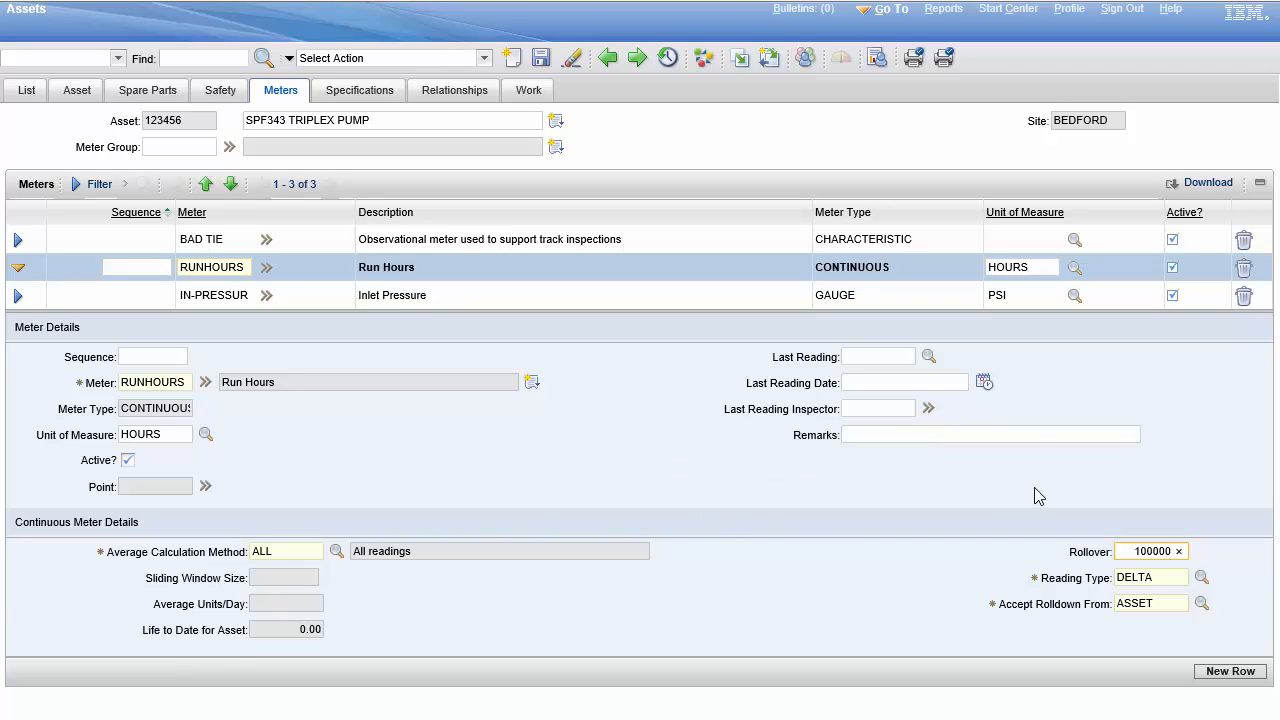
Step: Set the RUNHOURS meter's reading type to ACTUAL and accept rolldown from to NONE, and save the asset record
click(1201, 578)
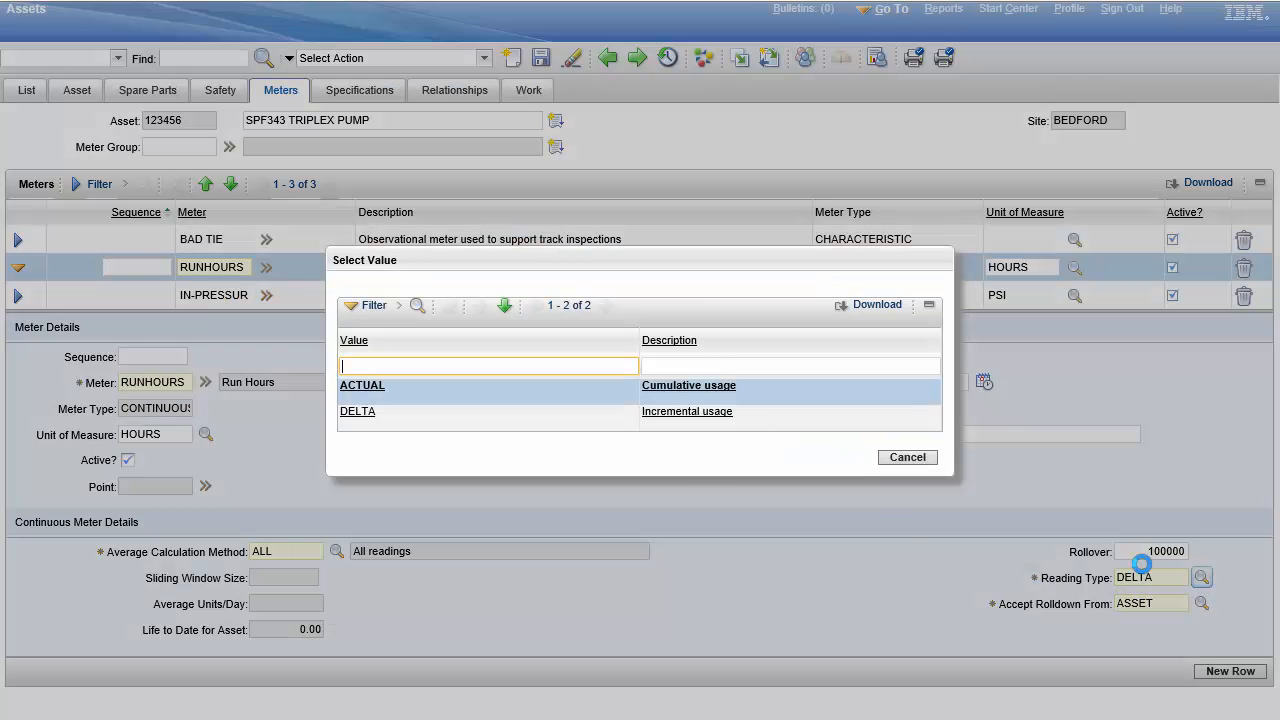
click(372, 386)
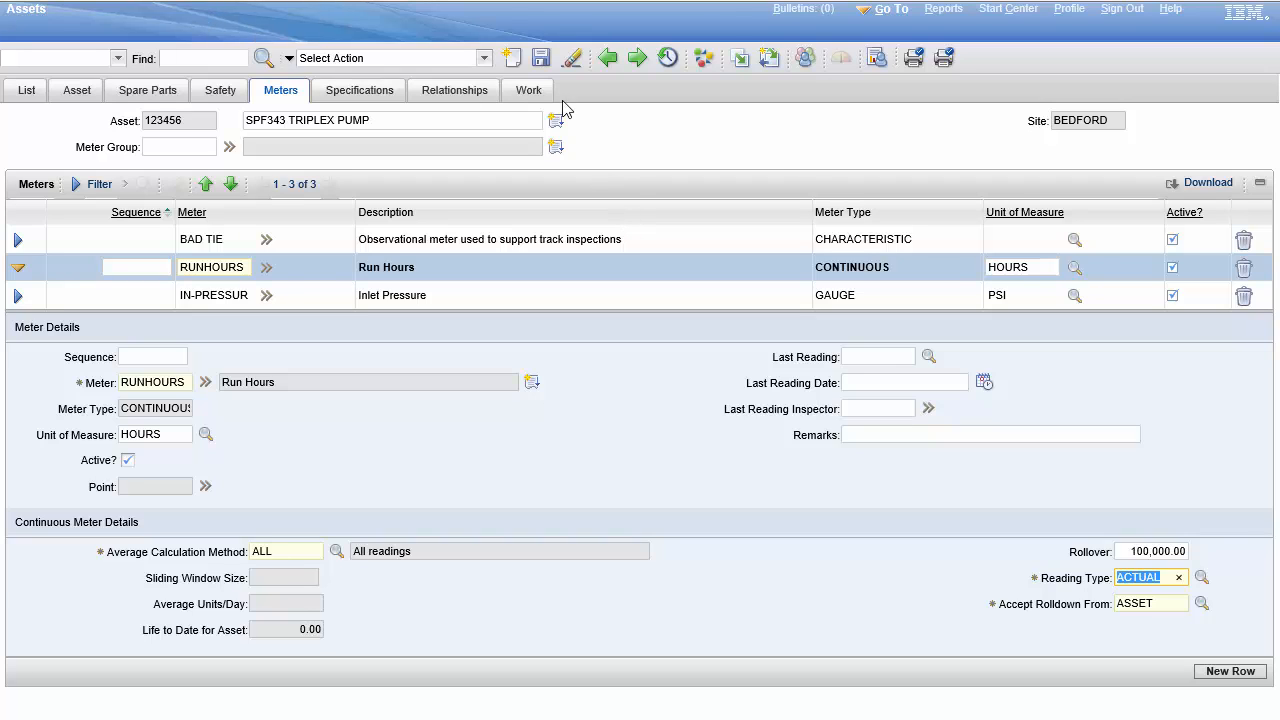
click(1202, 603)
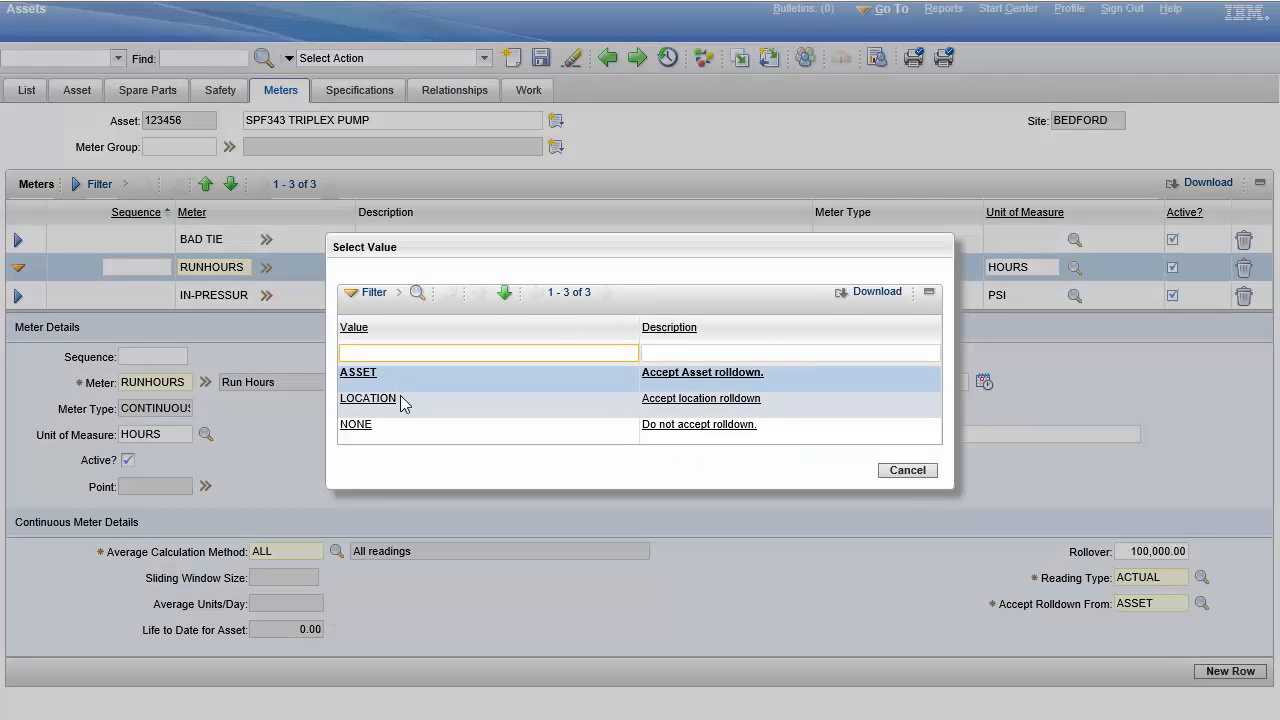
click(357, 425)
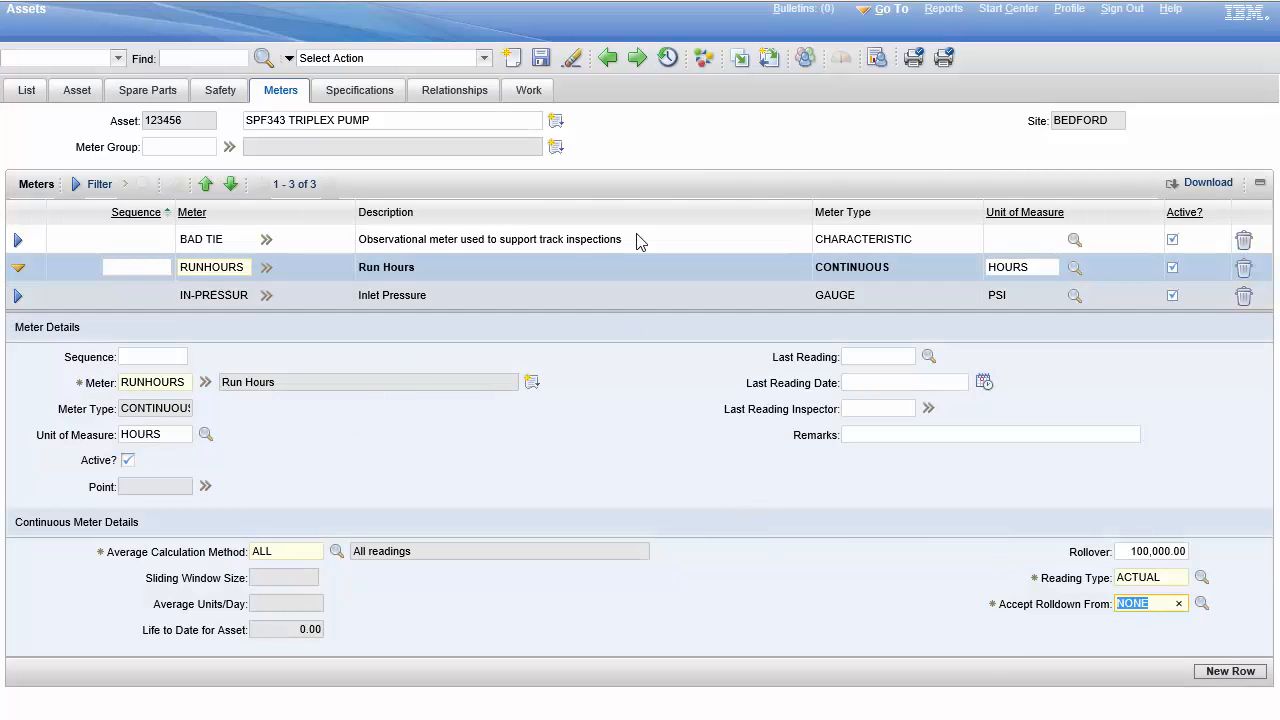
click(541, 57)
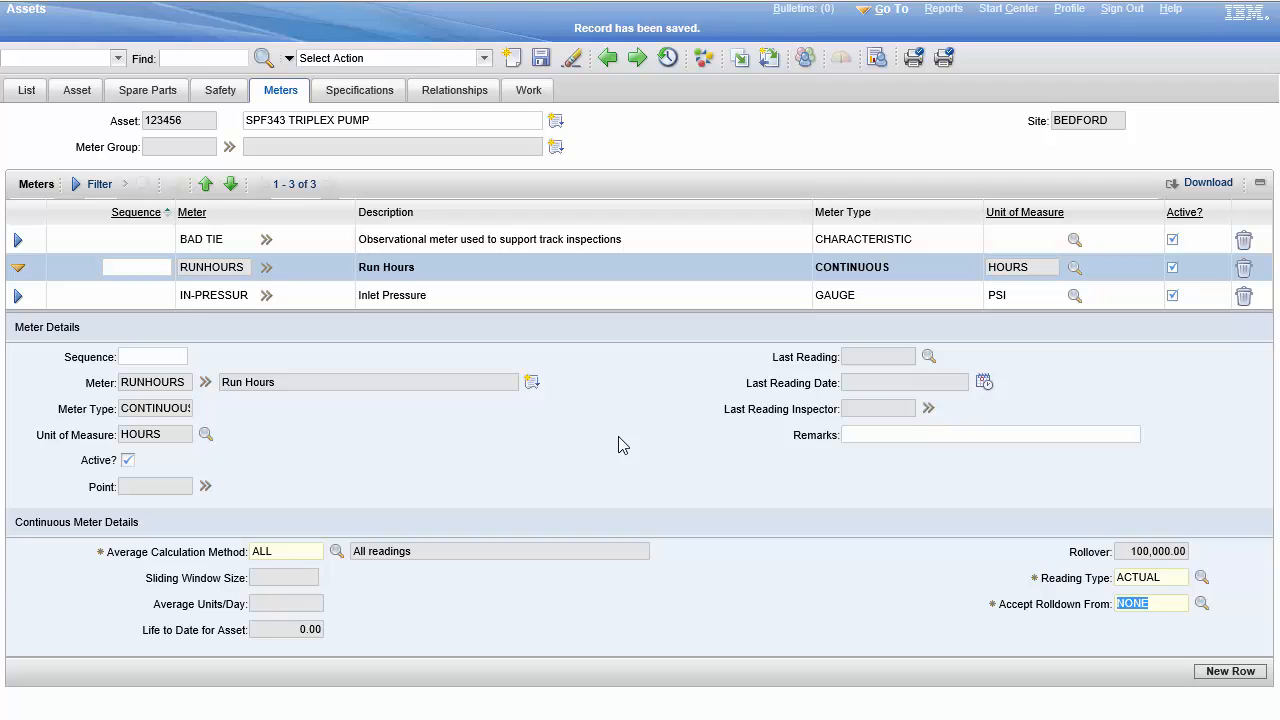
Step: Check the BAD TIE and IN-PRESSUR meter details, mark BAD TIE as active and save the asset record
click(959, 435)
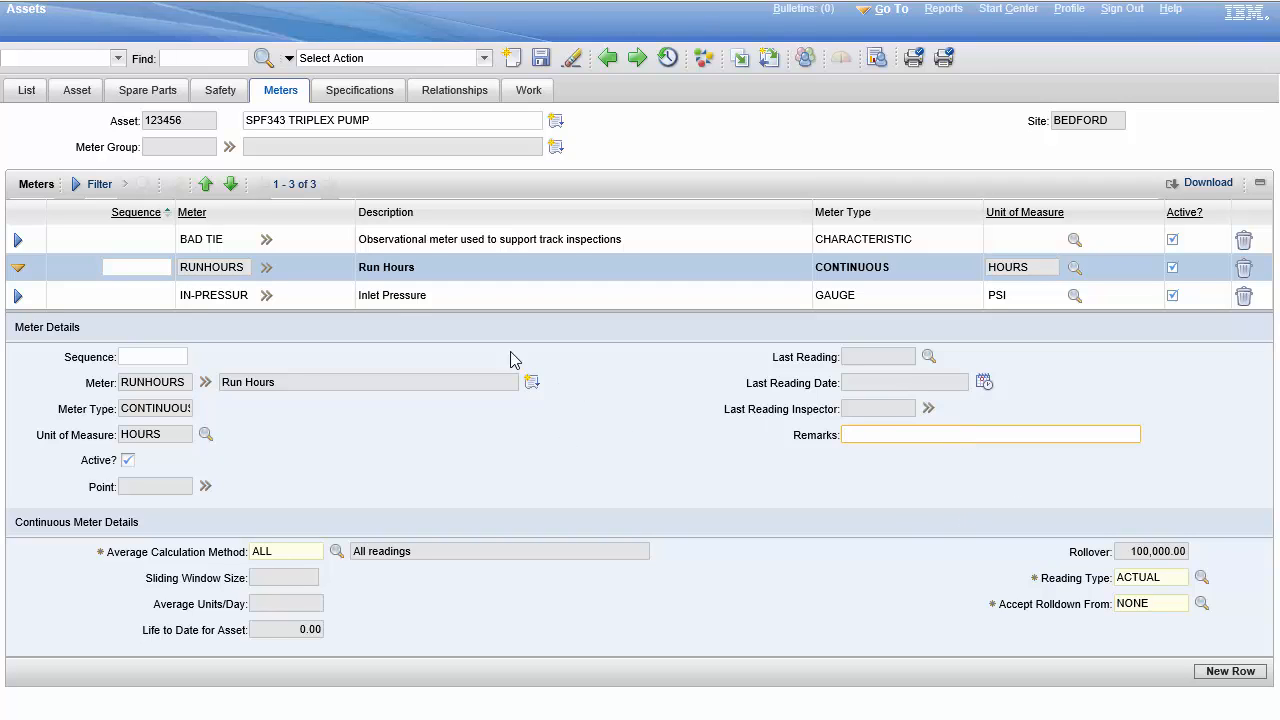
click(14, 238)
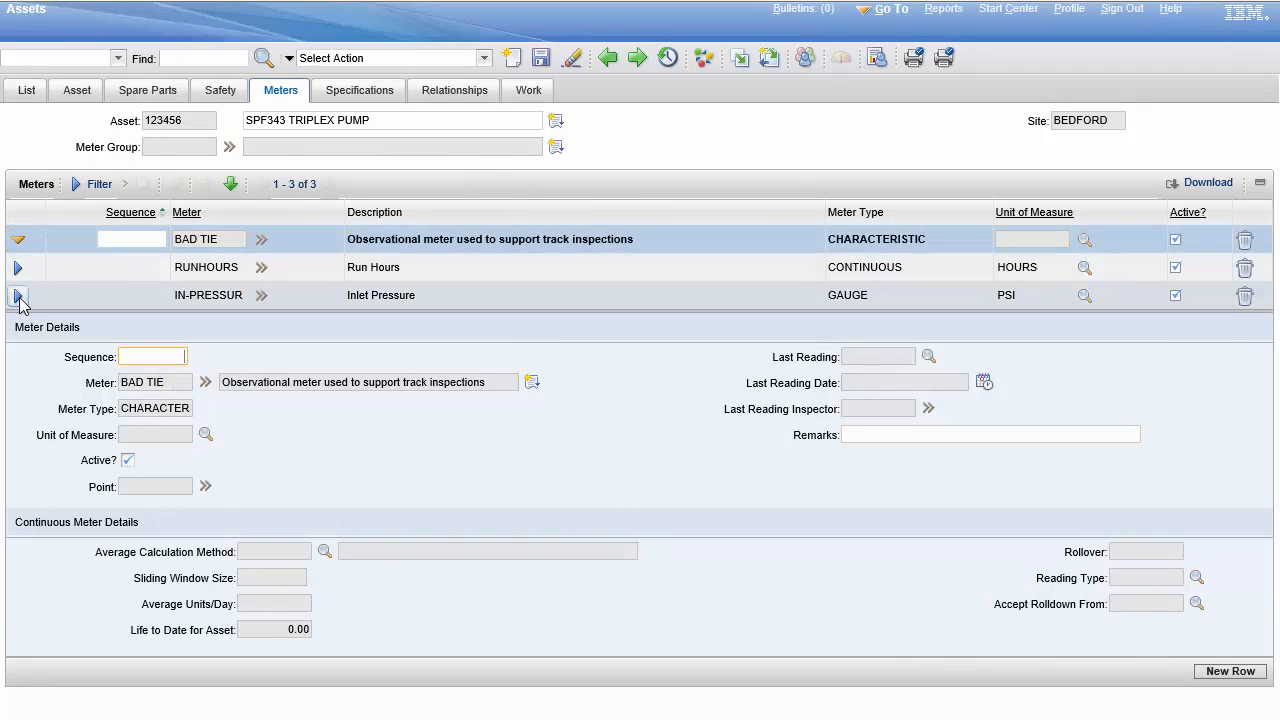
click(17, 295)
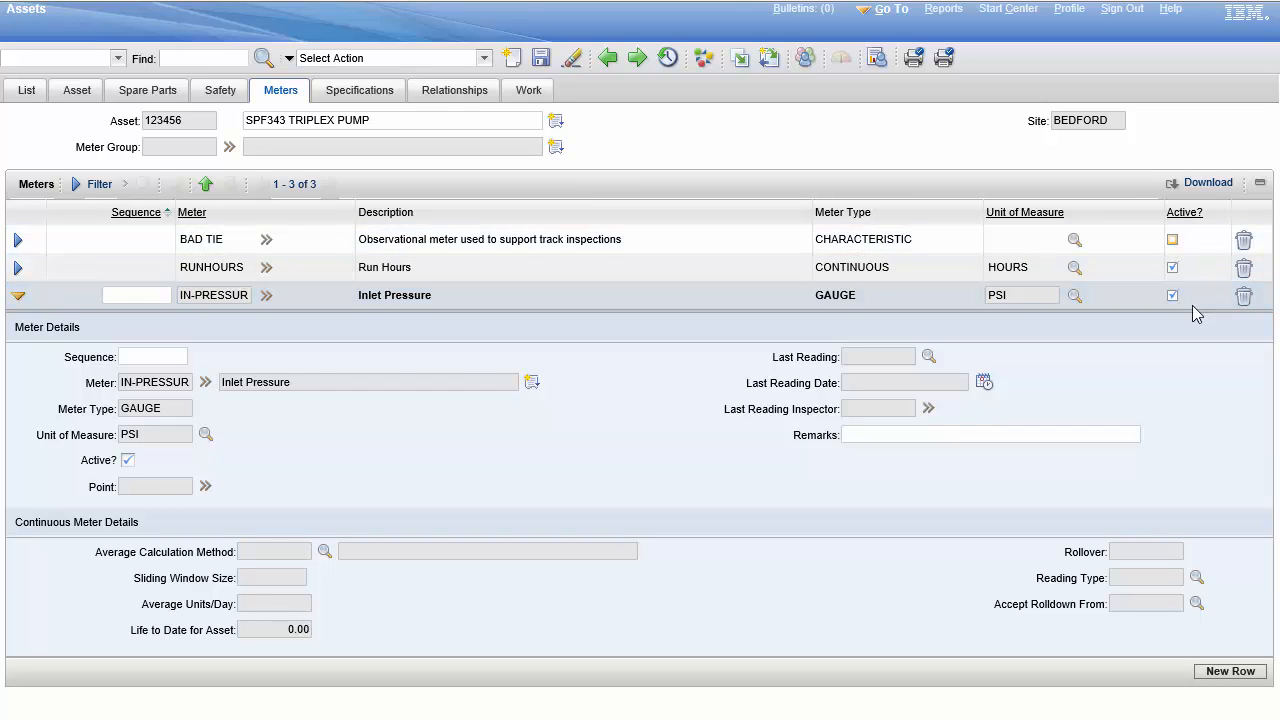
click(1180, 243)
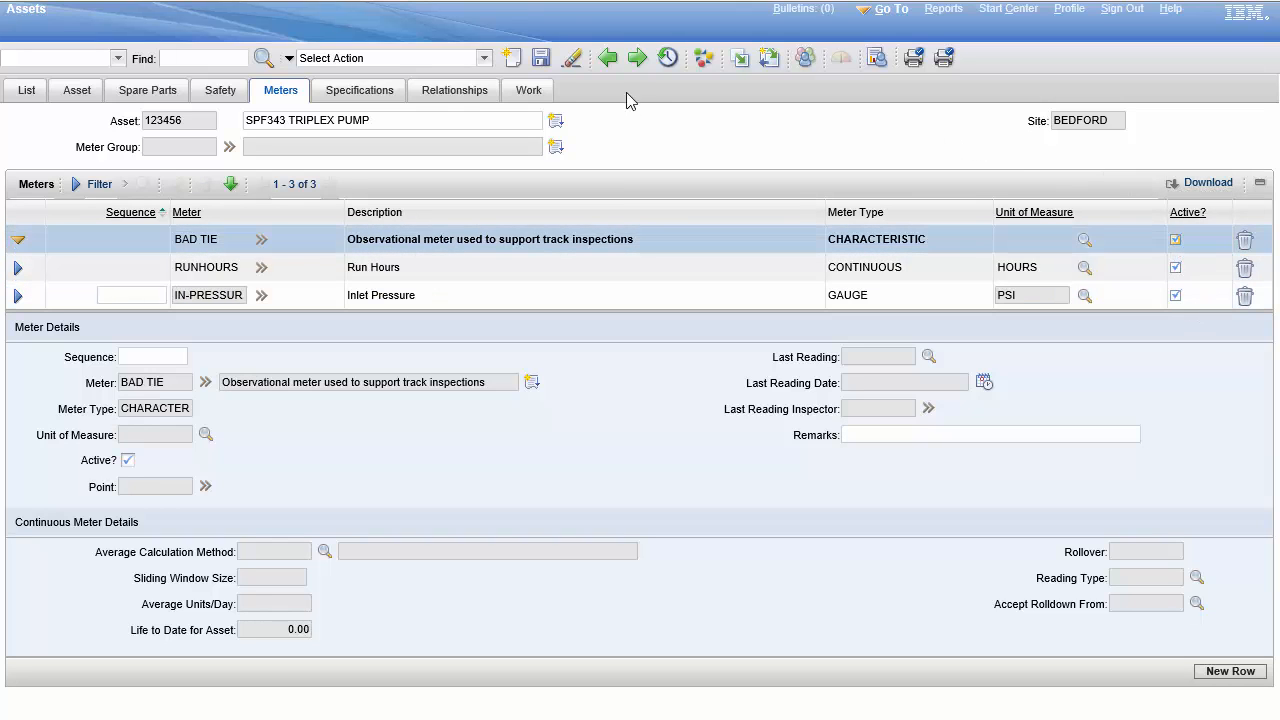
click(542, 59)
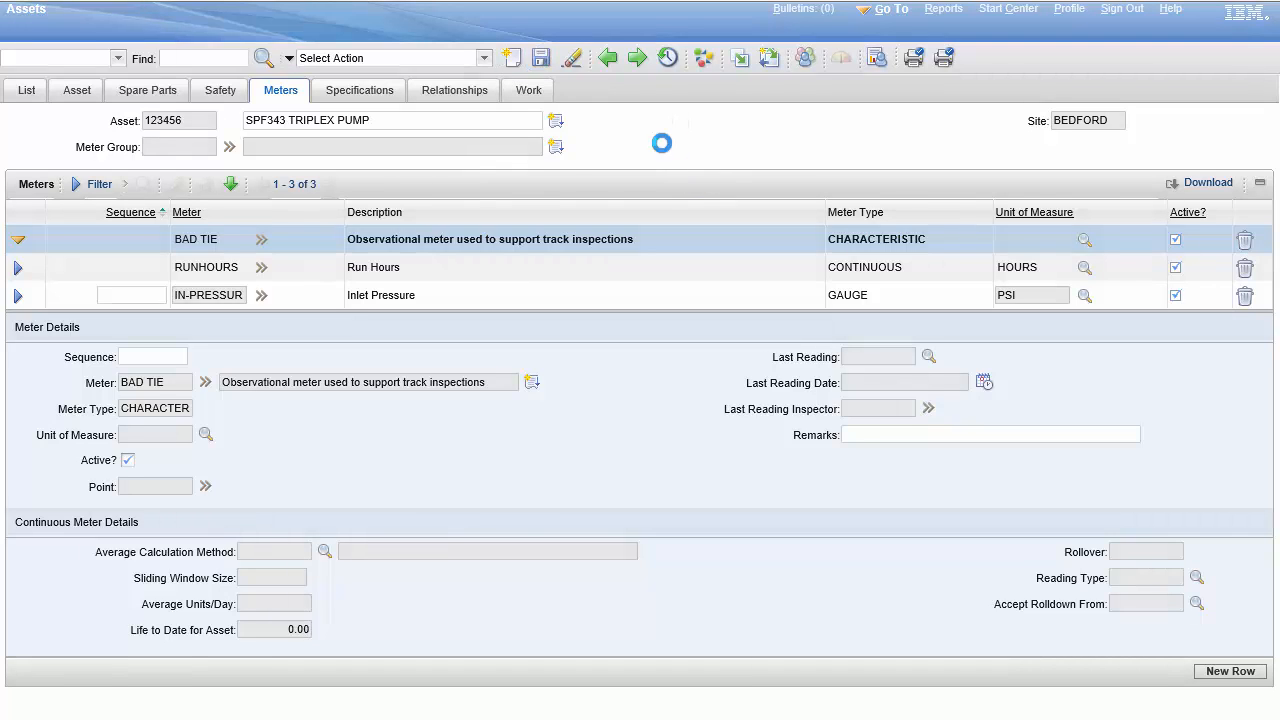
Step: Start entering meter readings, choose Supported joint as the BAD TIE meter's new reading and expand that reading's details
click(483, 58)
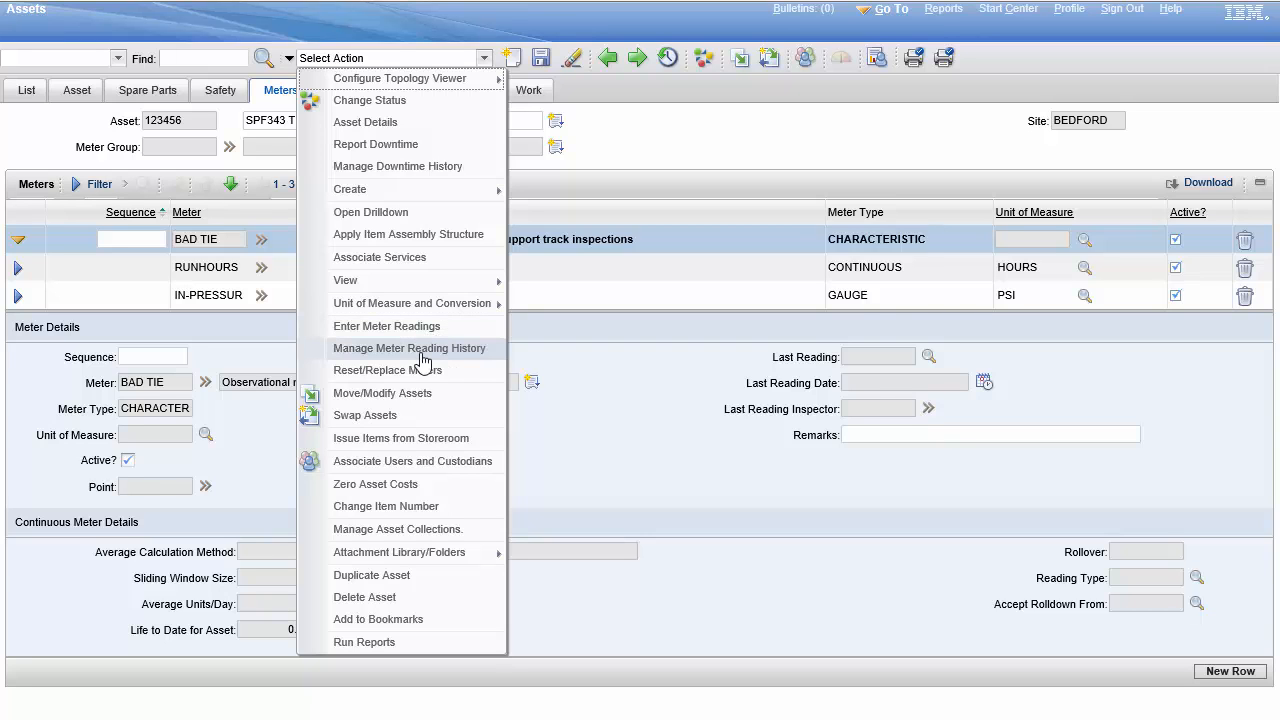
click(423, 328)
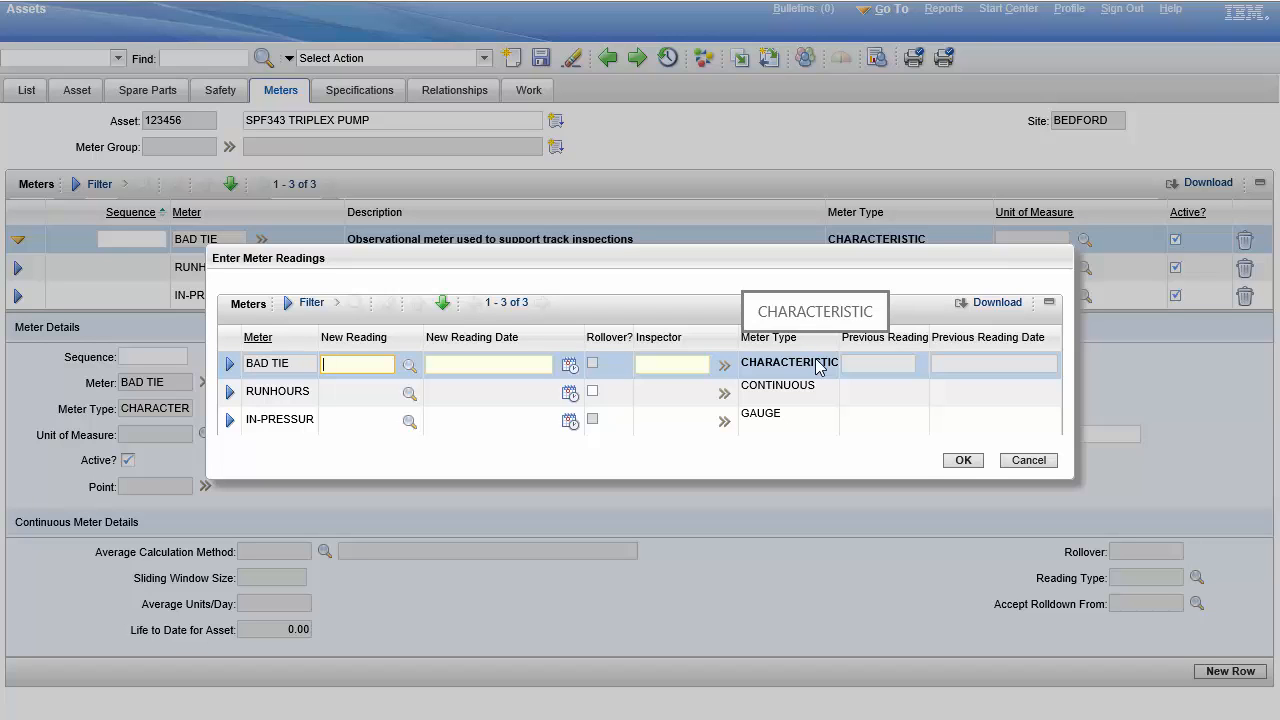
click(409, 367)
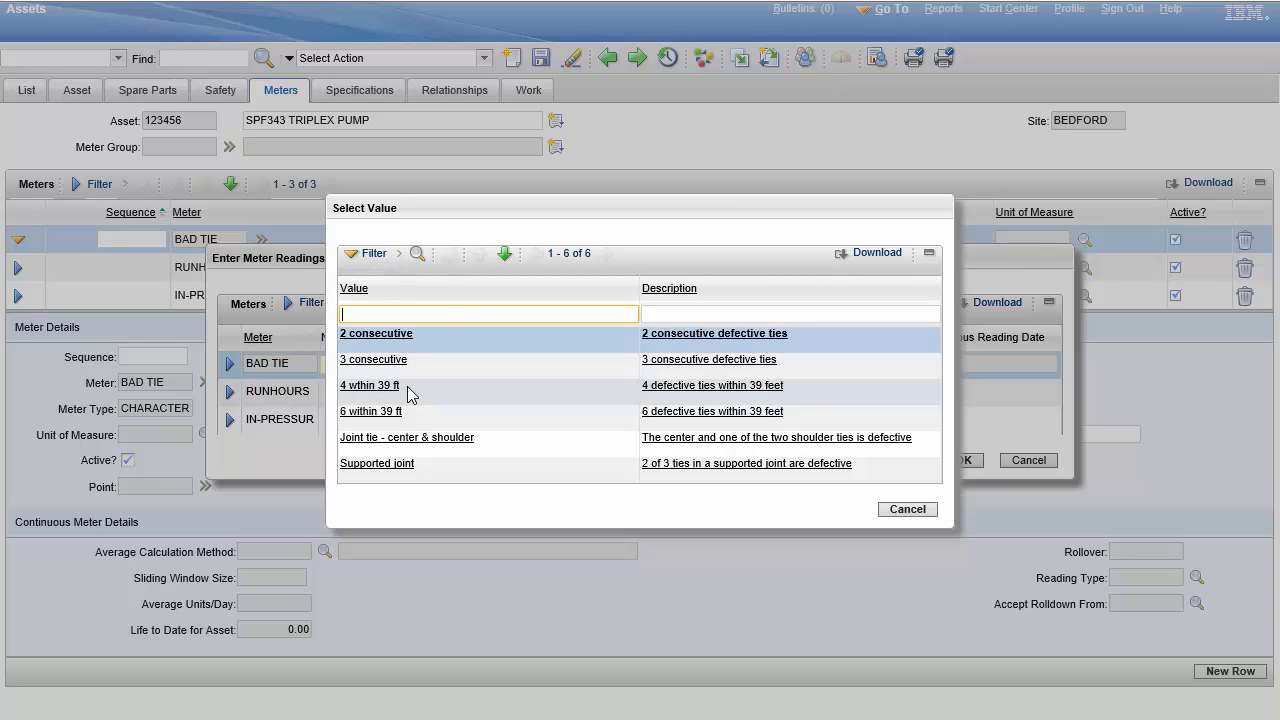
click(392, 466)
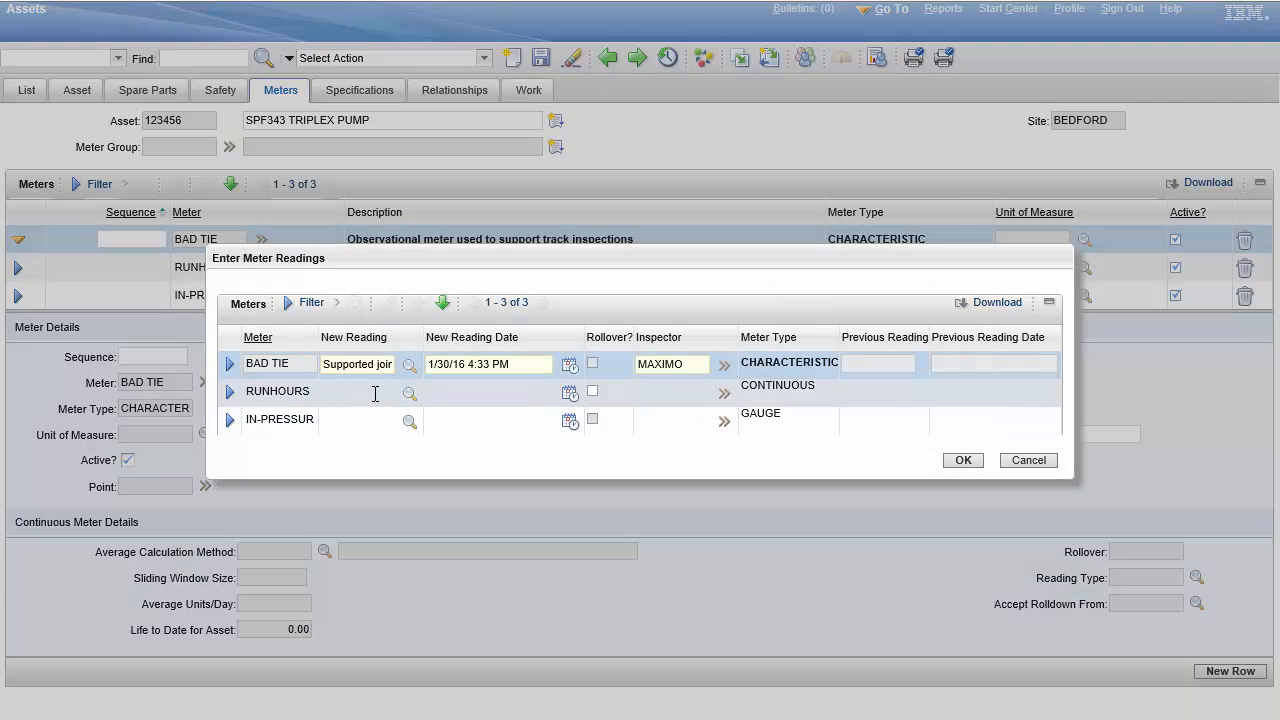
click(390, 393)
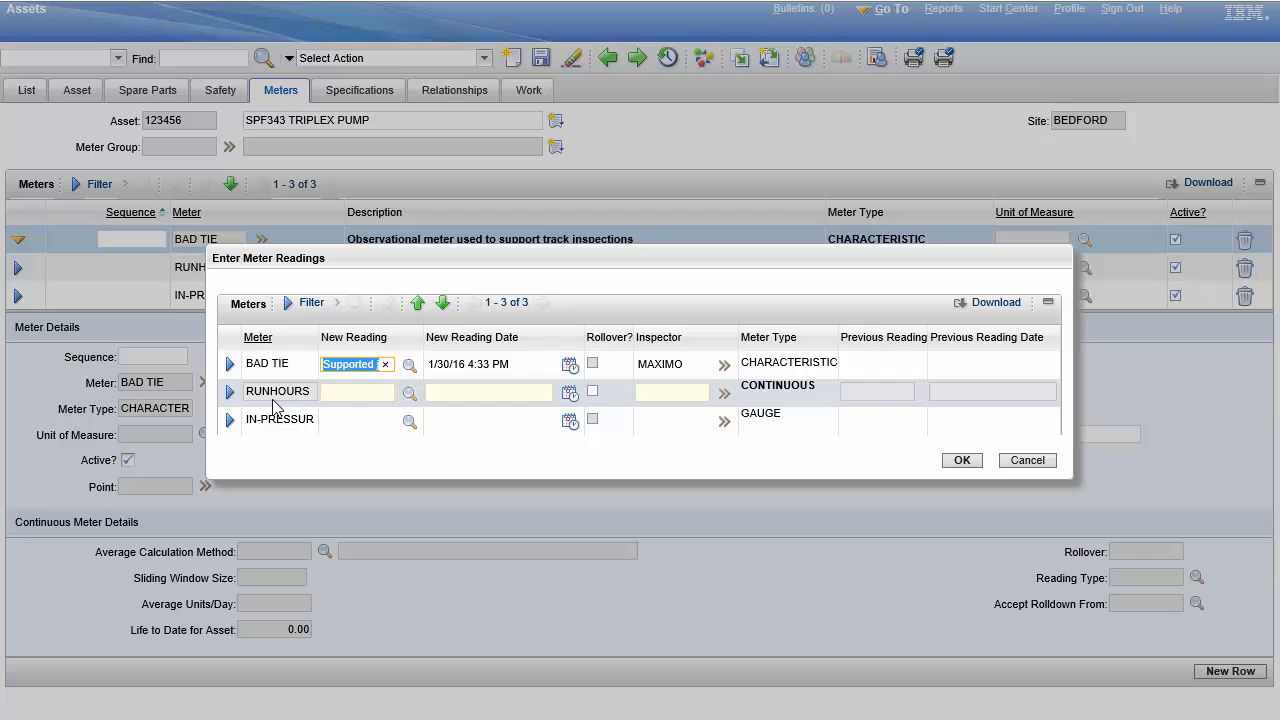
click(230, 365)
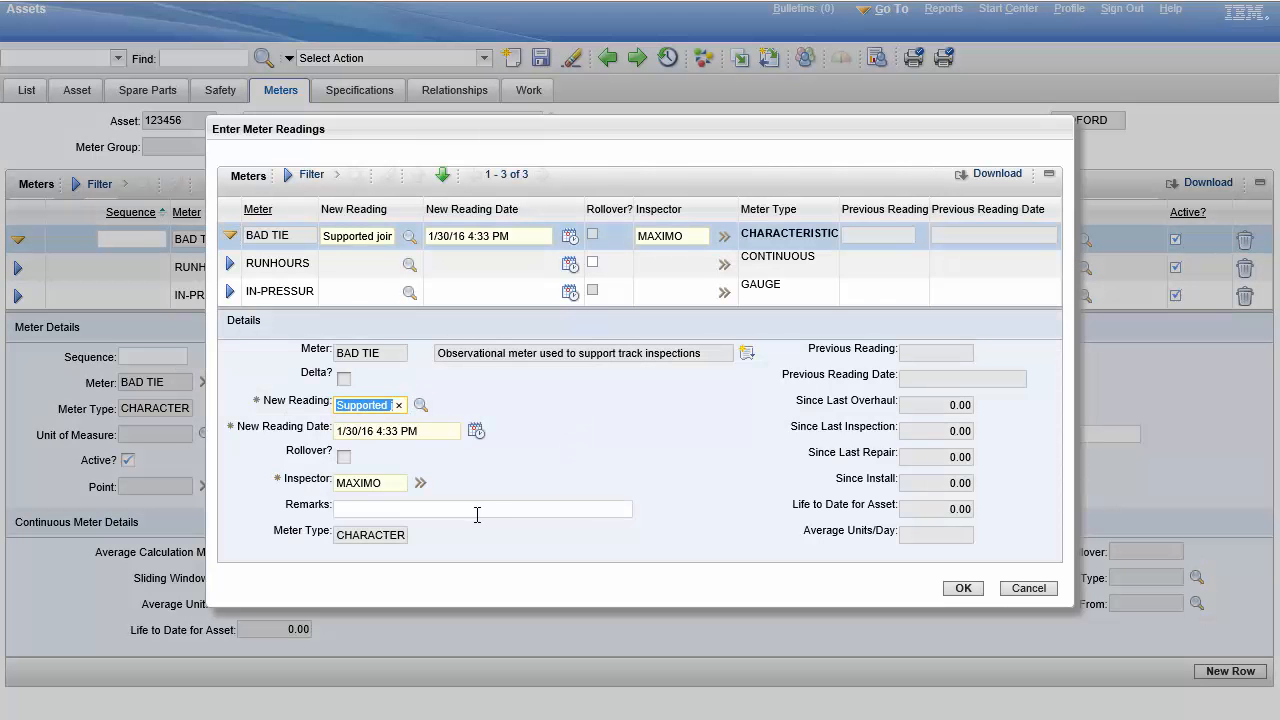
Step: Enter 12 as the RUNHOURS meter's new reading and keep its default reading date
click(477, 510)
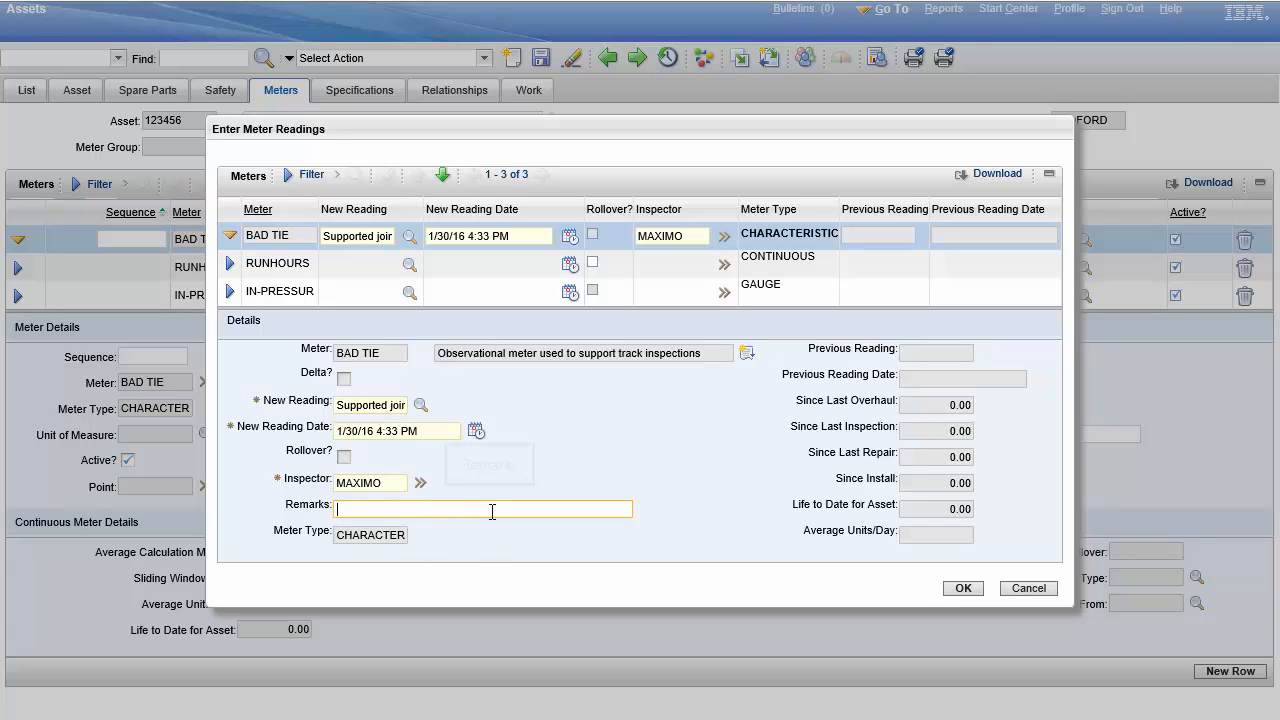
click(229, 263)
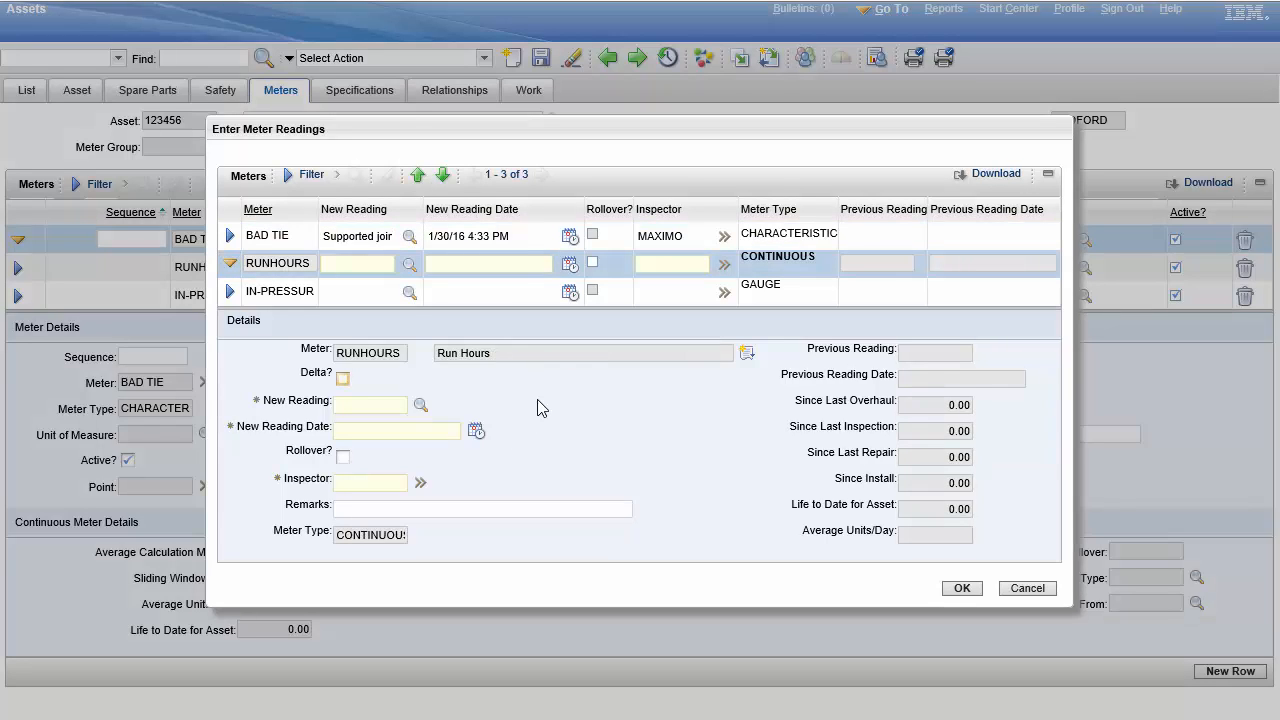
click(421, 405)
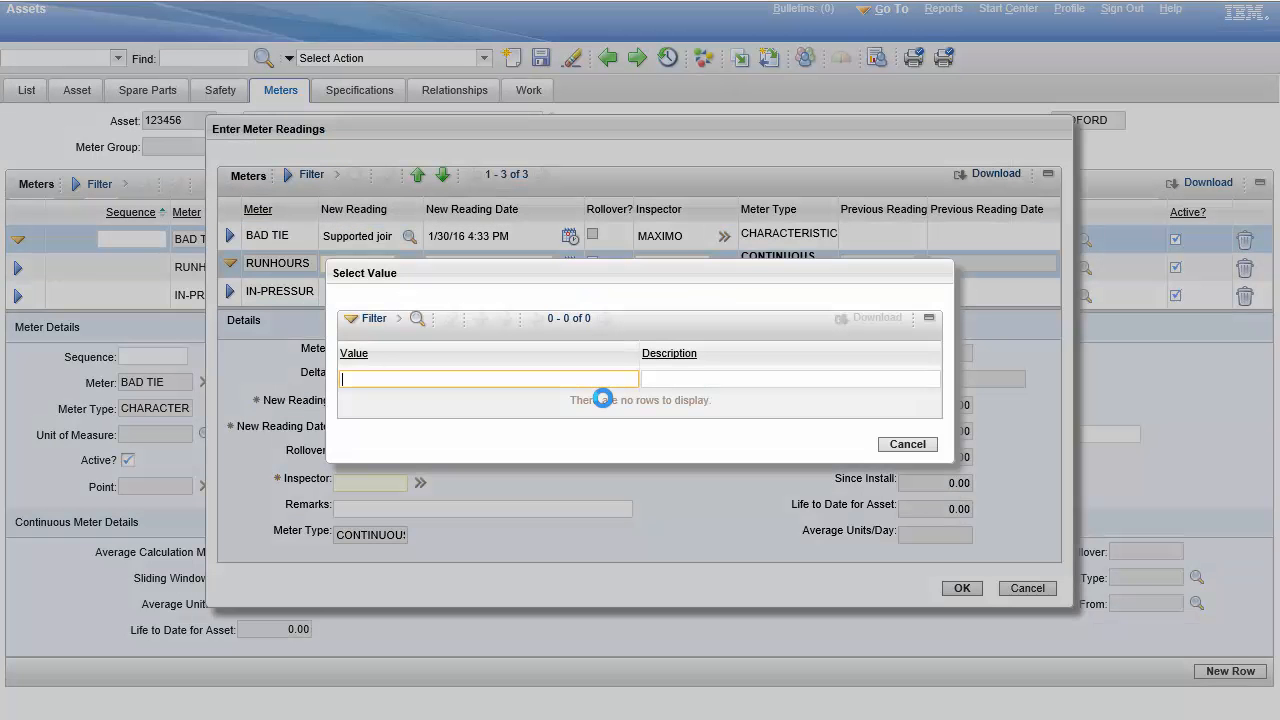
click(908, 444)
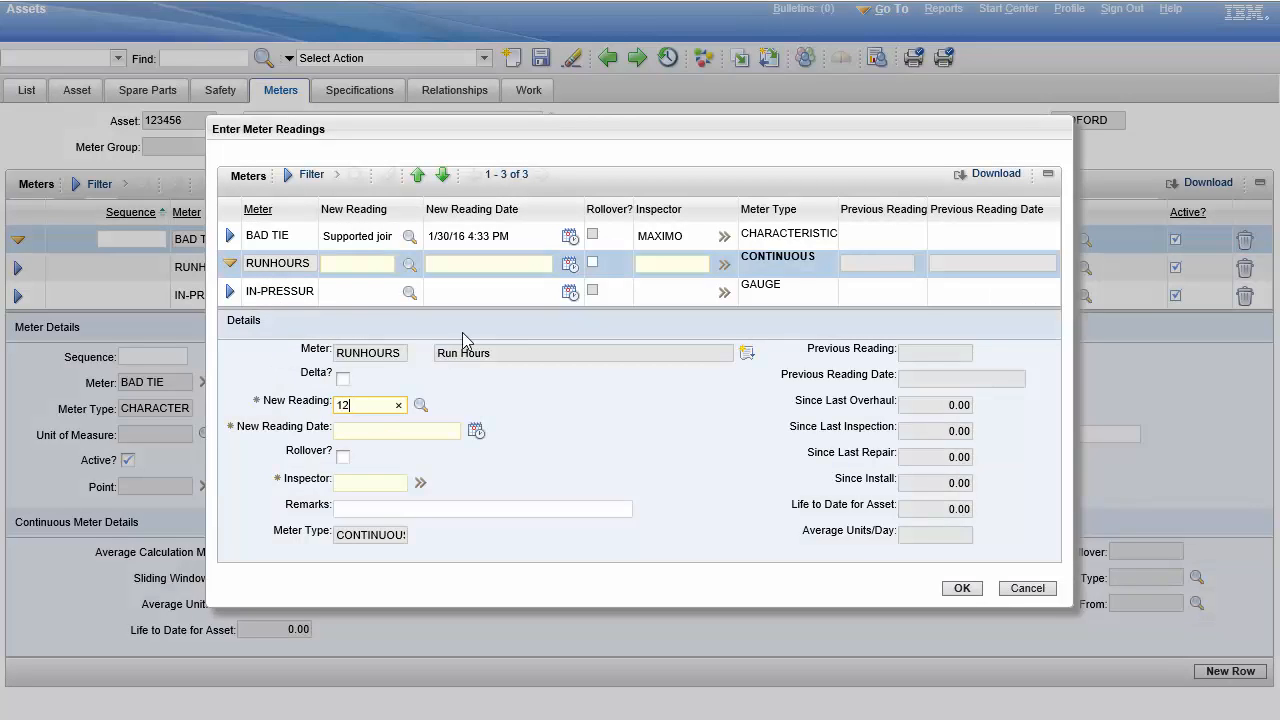
click(476, 430)
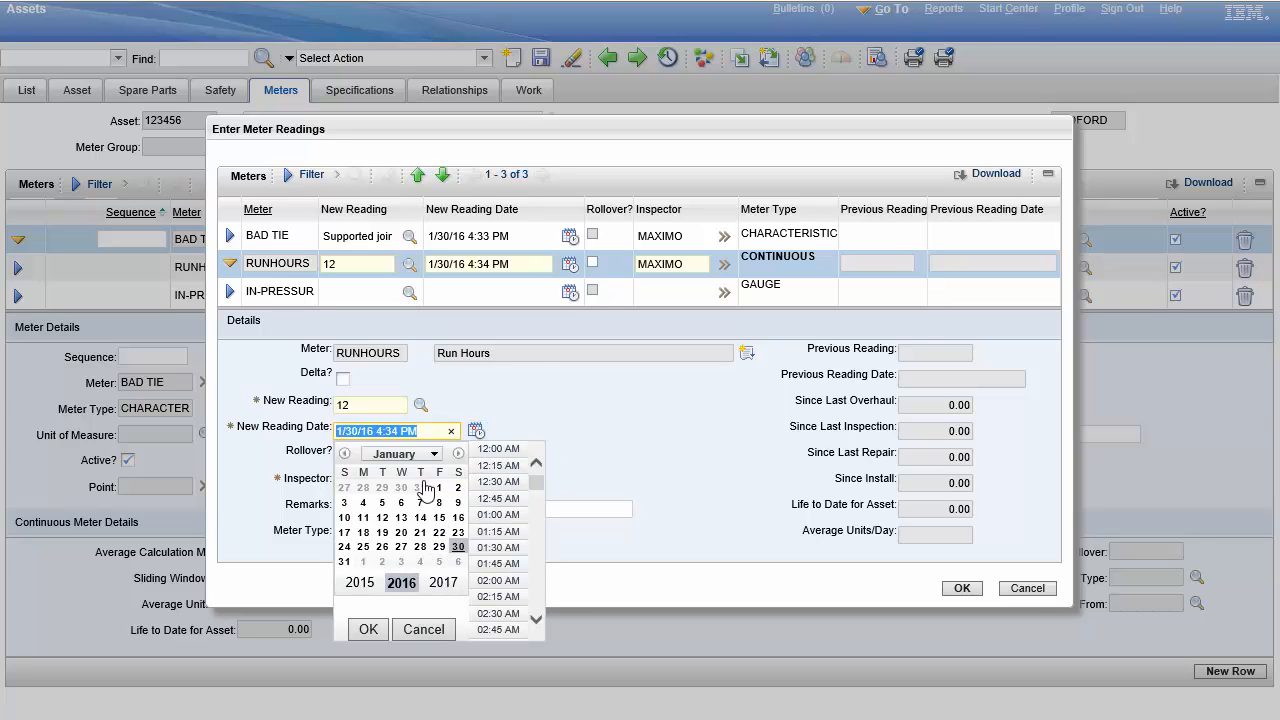
click(598, 426)
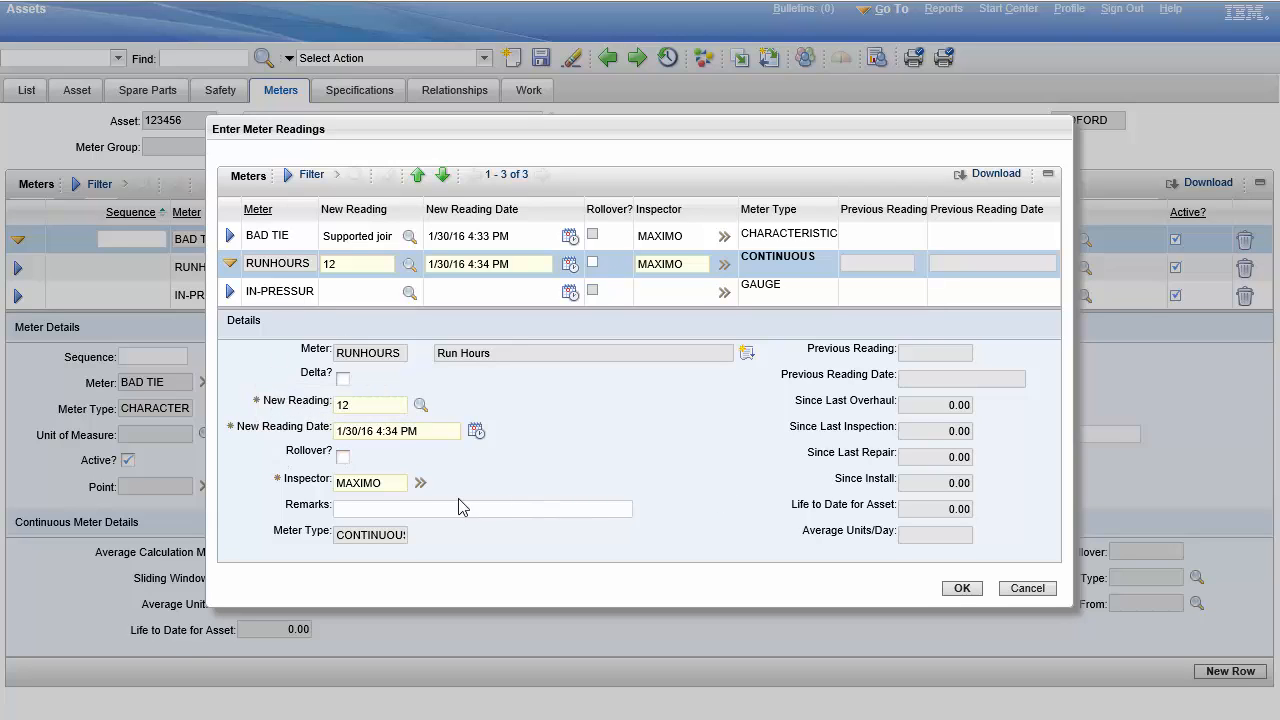
Step: Enter 30 as the IN-PRESSUR meter's new reading and set its reading date to January 14, 2016
click(229, 291)
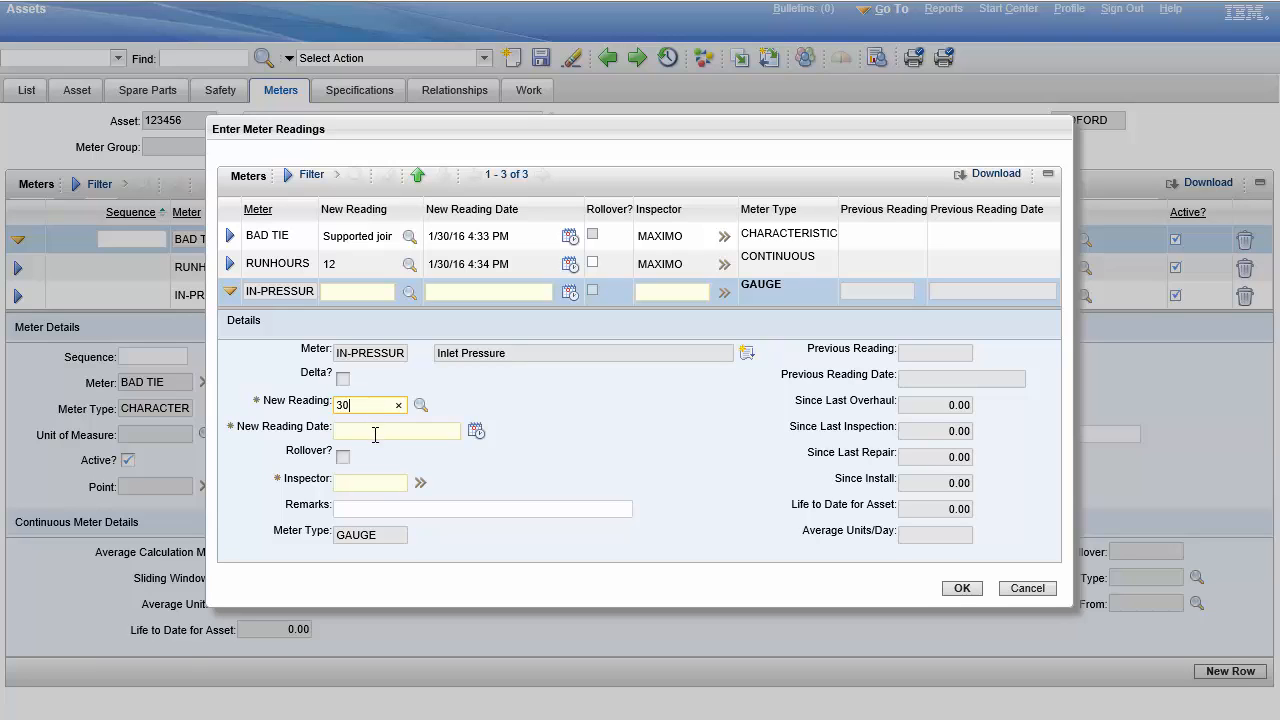
key(Tab)
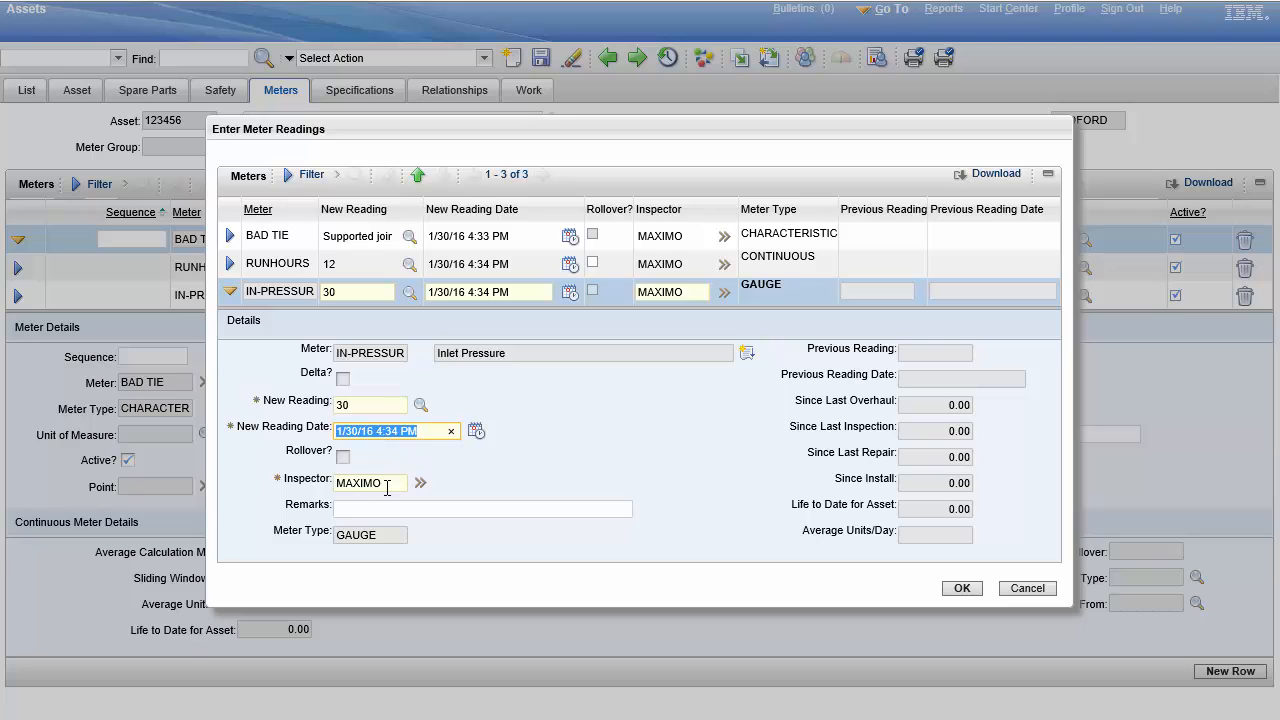
click(476, 431)
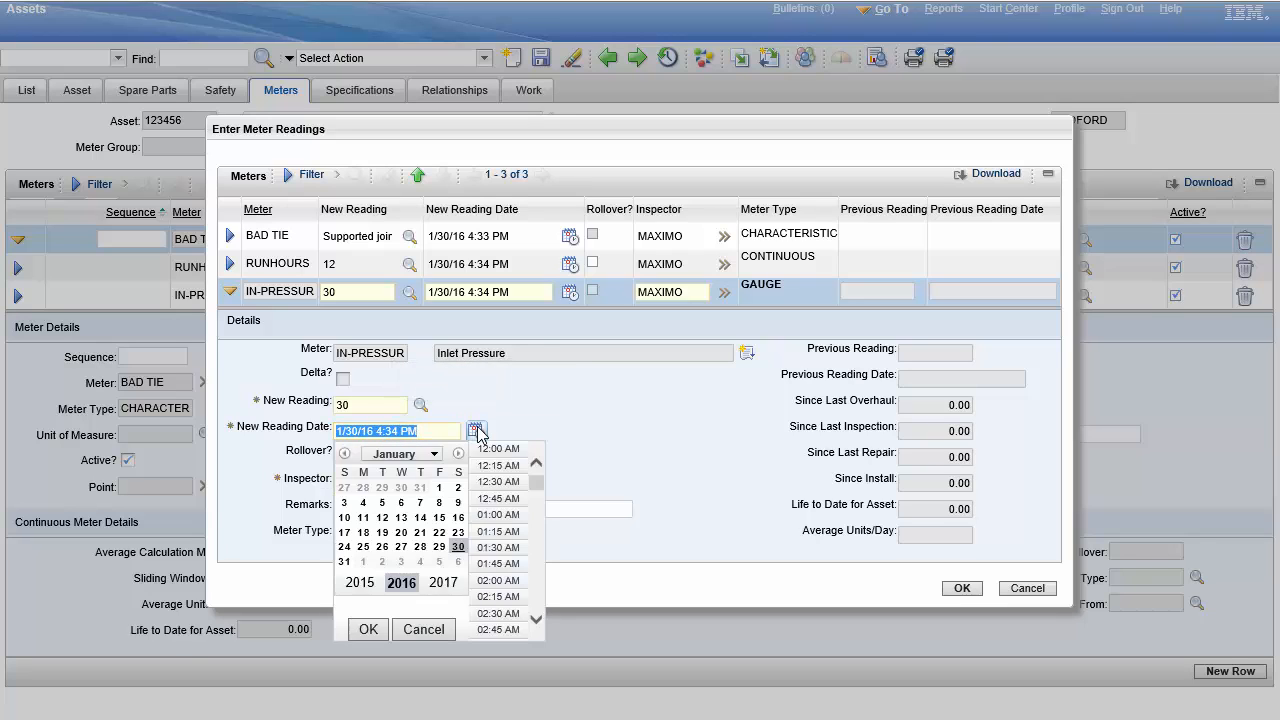
click(420, 518)
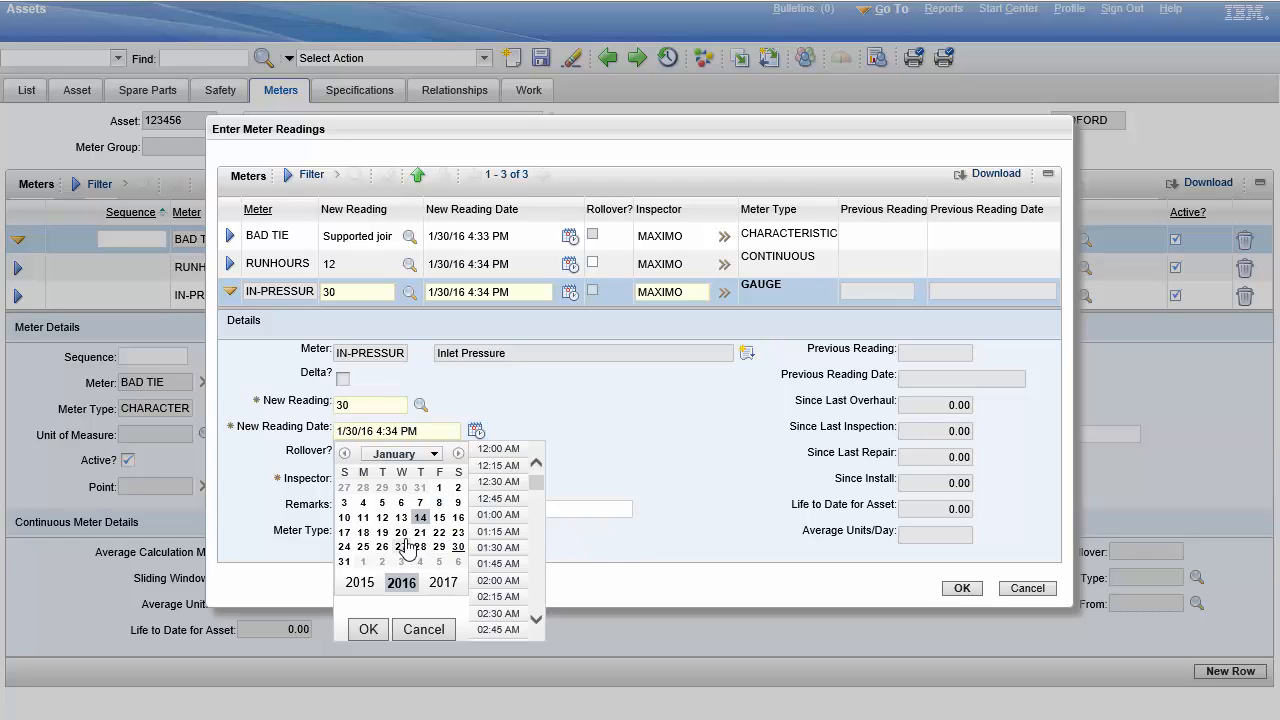
click(368, 630)
Step: Choose another person as the IN-PRESSUR reading's inspector, enter the remark Test and confirm the meter readings
click(420, 482)
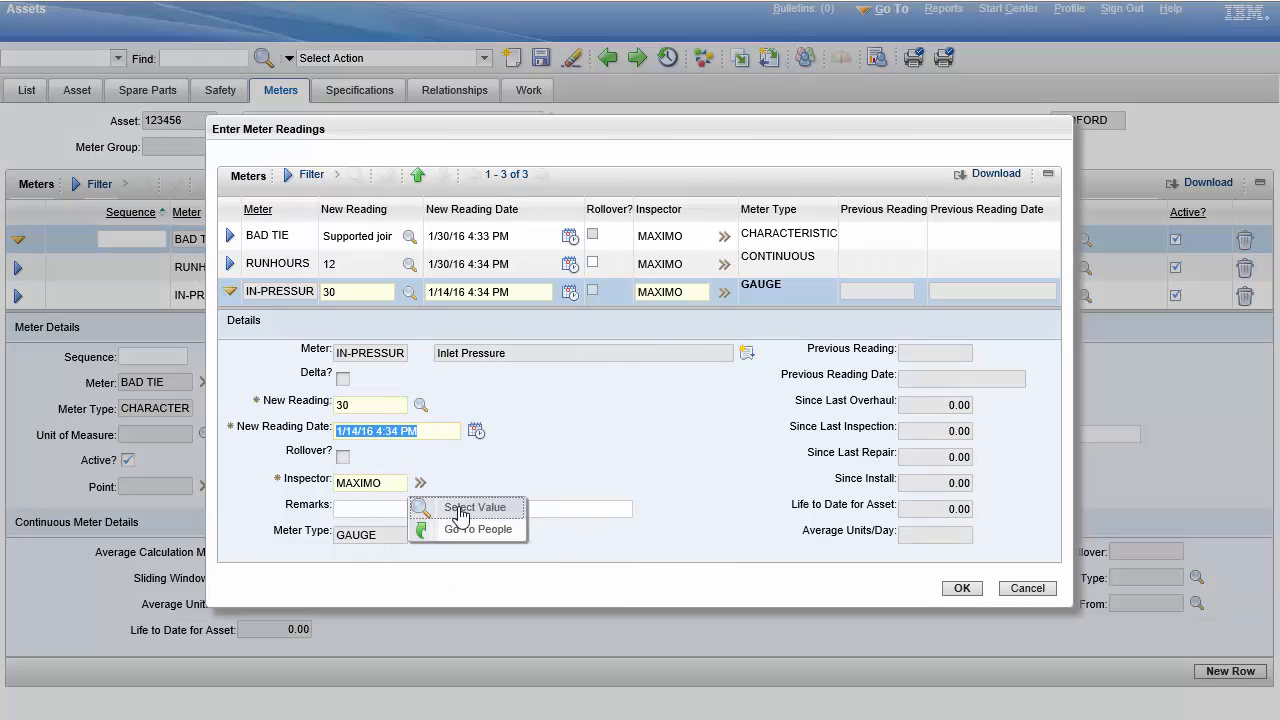
click(460, 510)
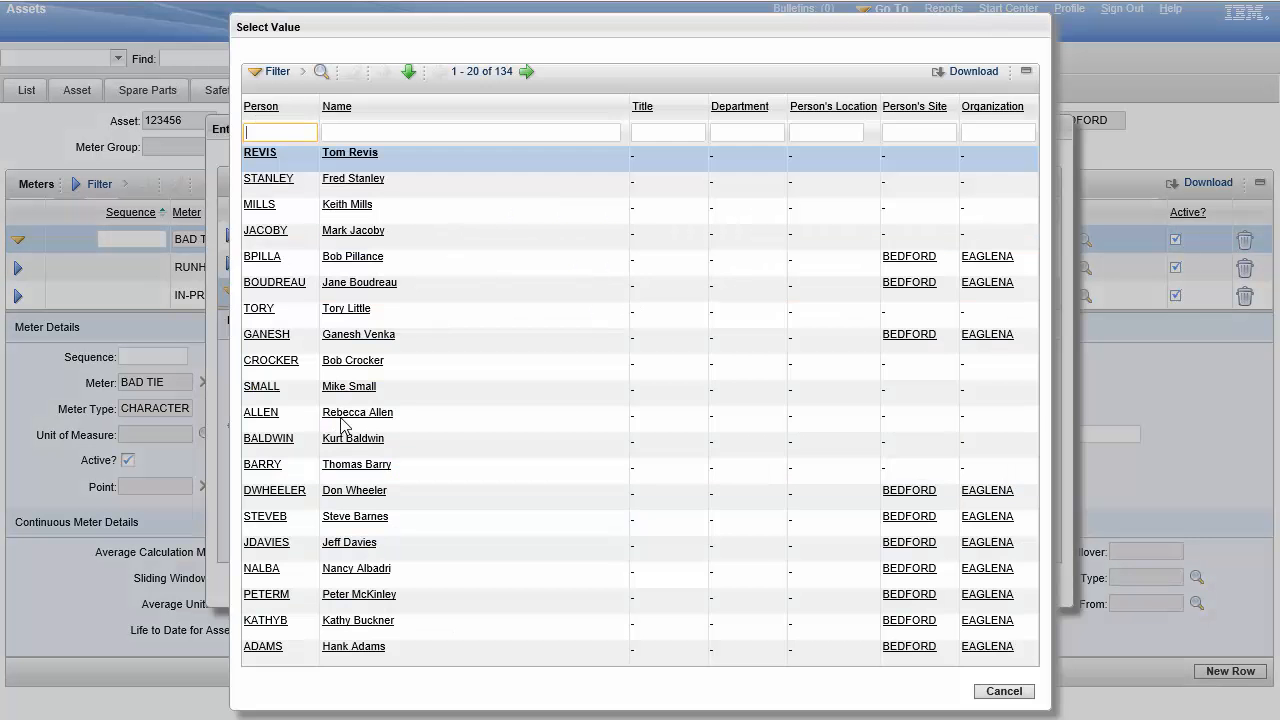
click(258, 308)
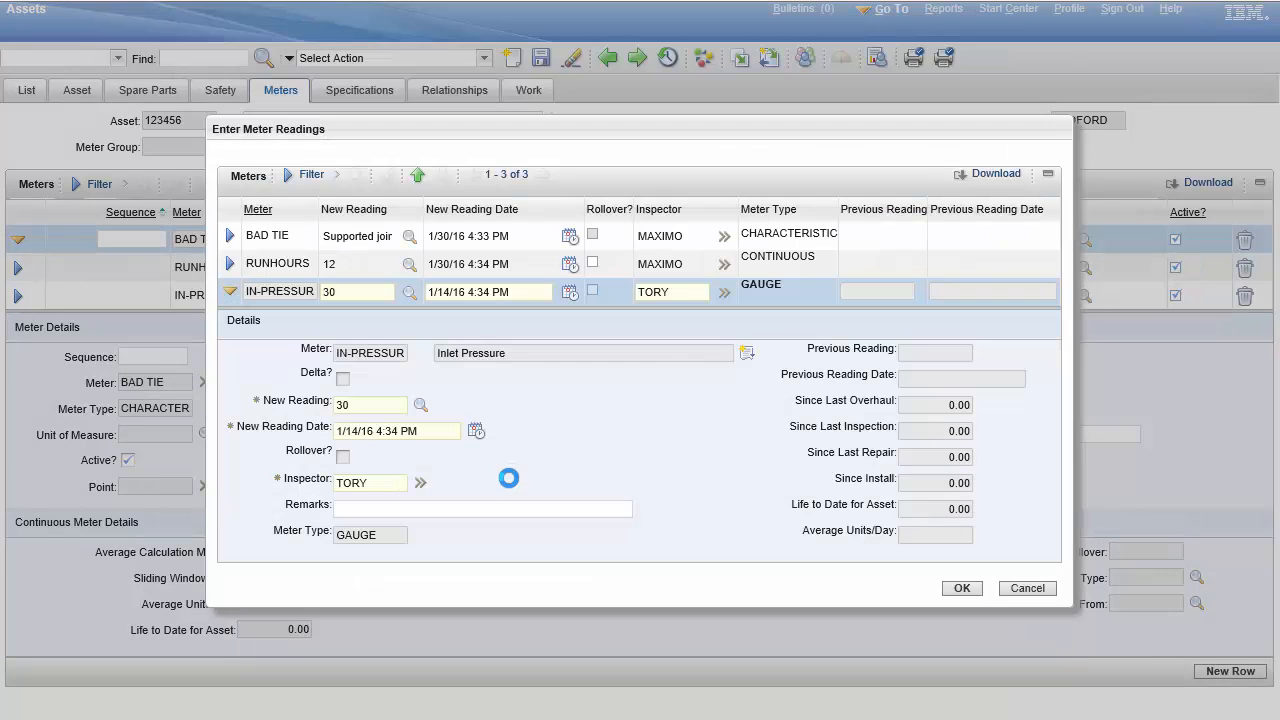
click(401, 513)
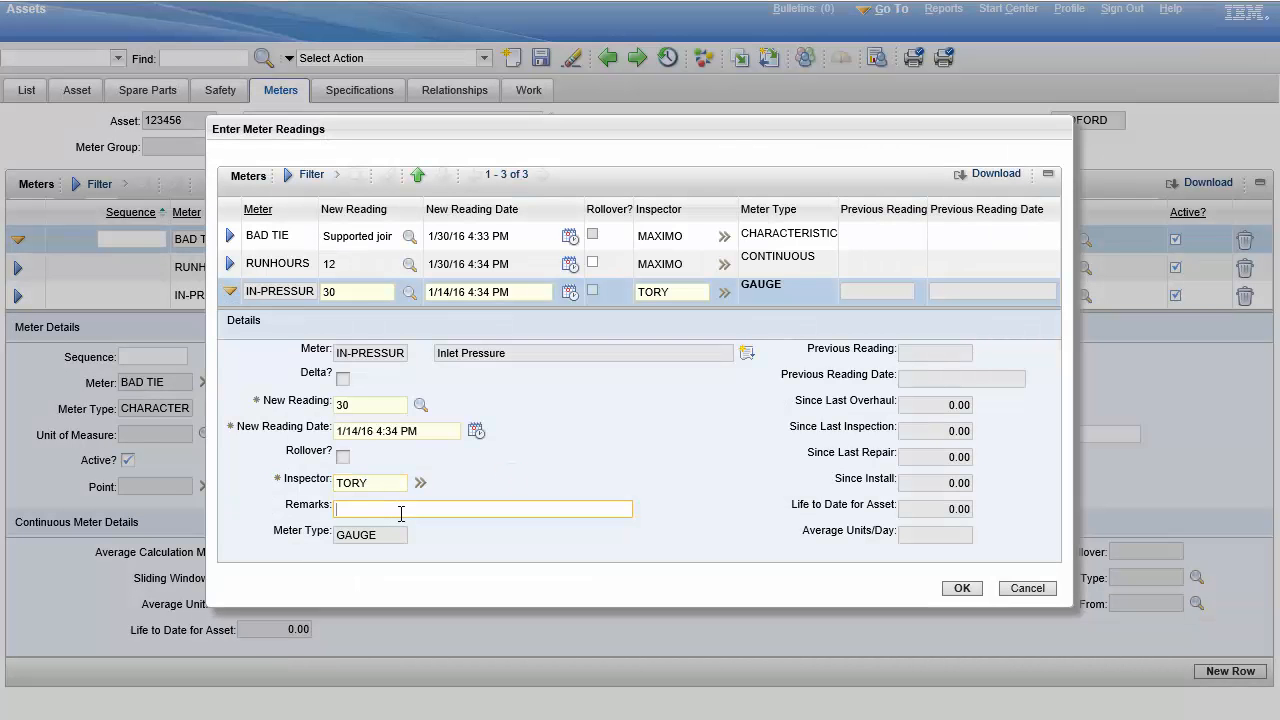
click(962, 590)
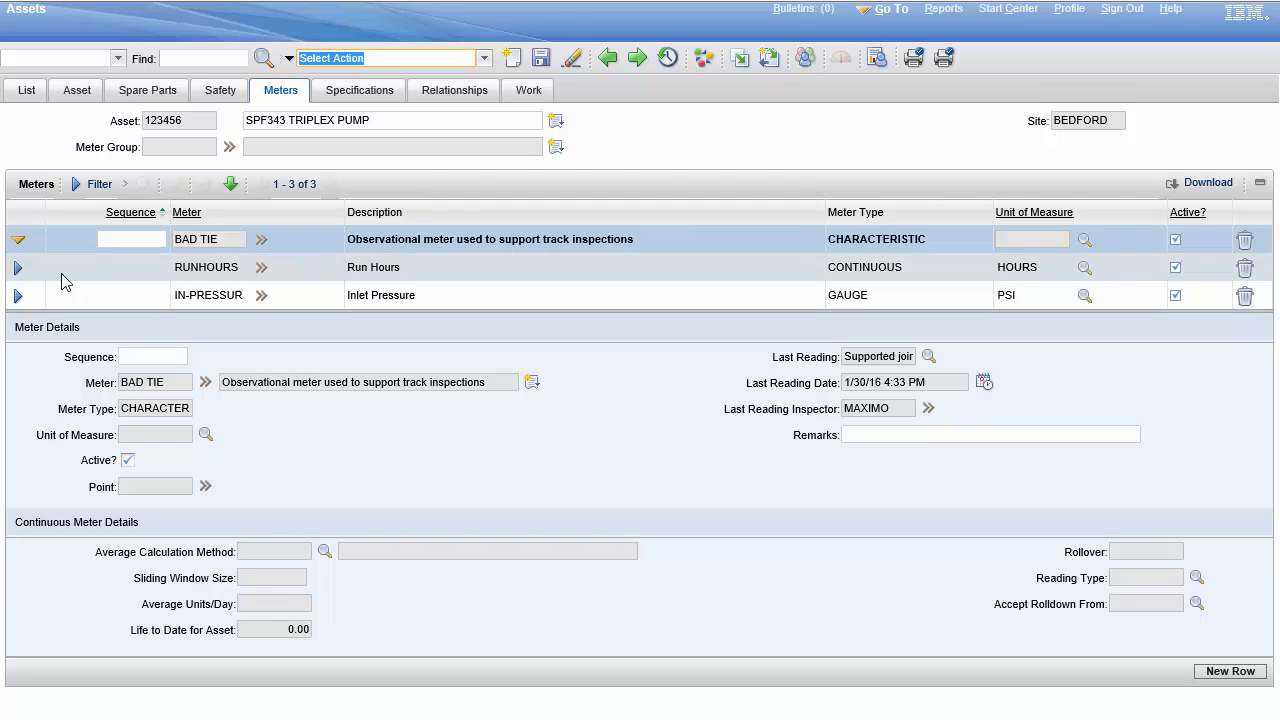
Step: Check the last reading, date, inspector and remarks of the RUNHOURS and IN-PRESSUR meters
click(18, 268)
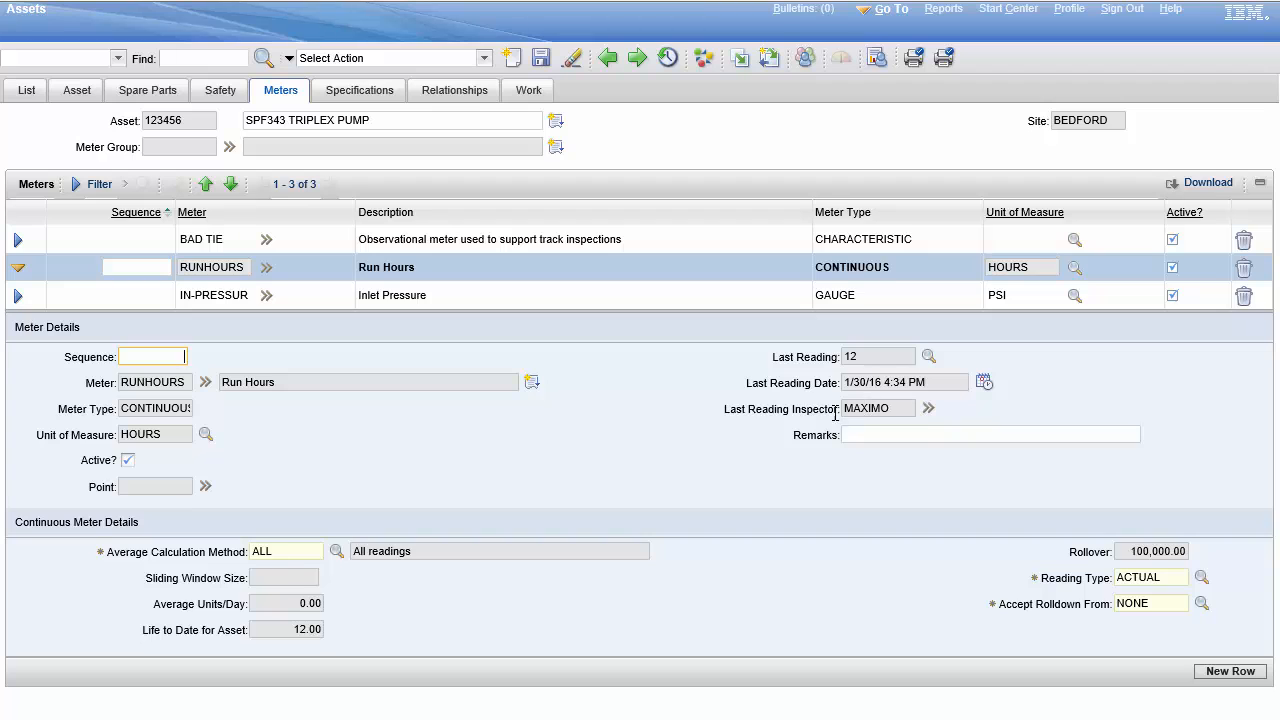
click(17, 296)
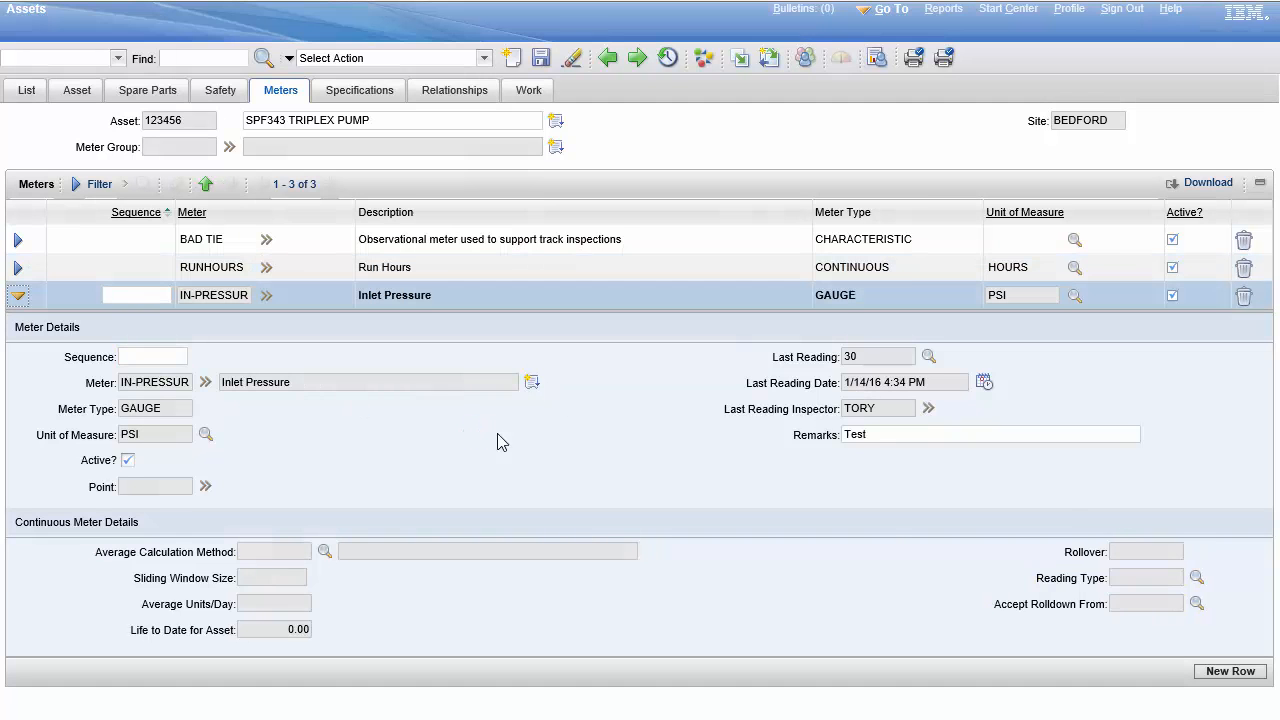
click(882, 436)
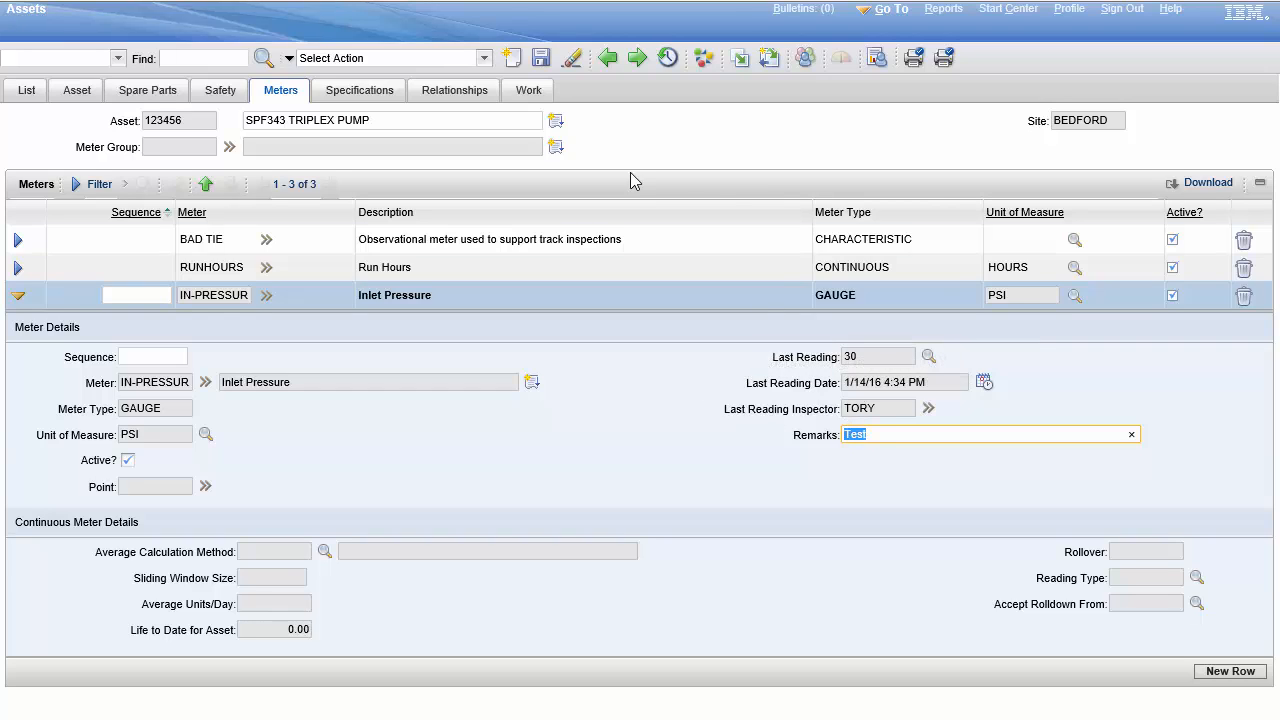
Step: Start another set of meter readings, try Joint tie - center & shoulder for BAD TIE, and choose 6 within 39 ft instead
click(484, 58)
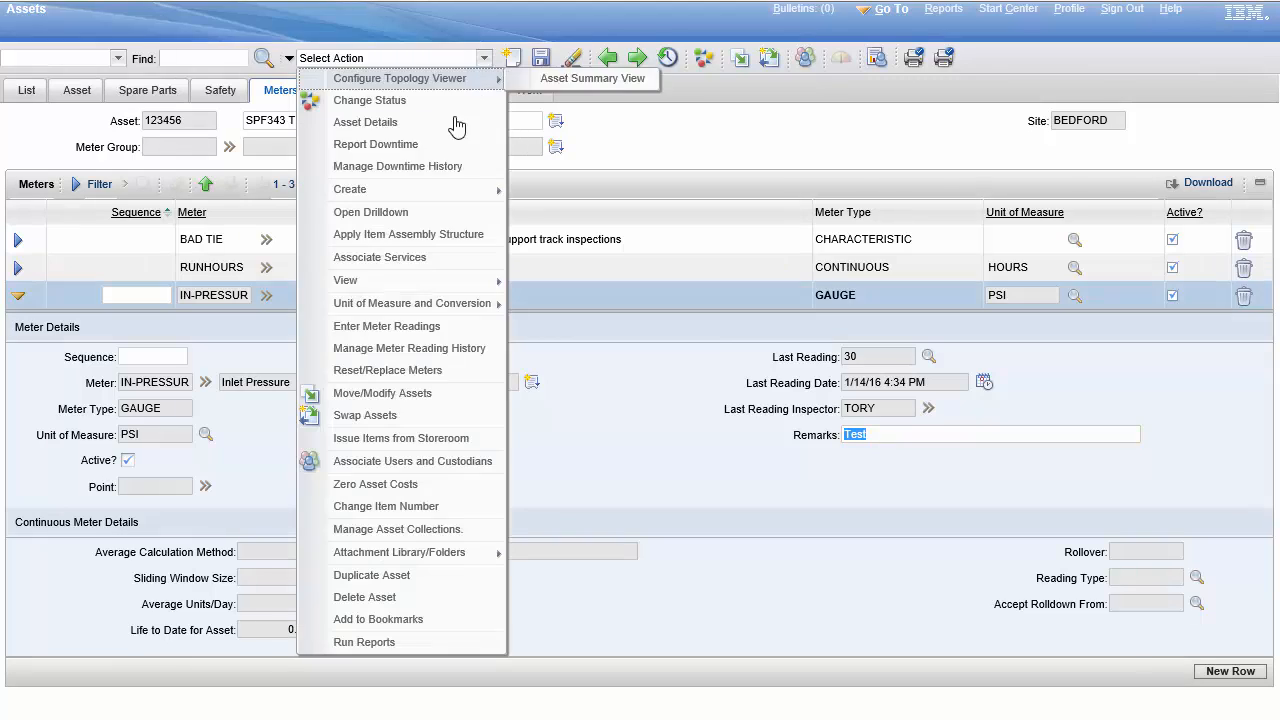
click(398, 328)
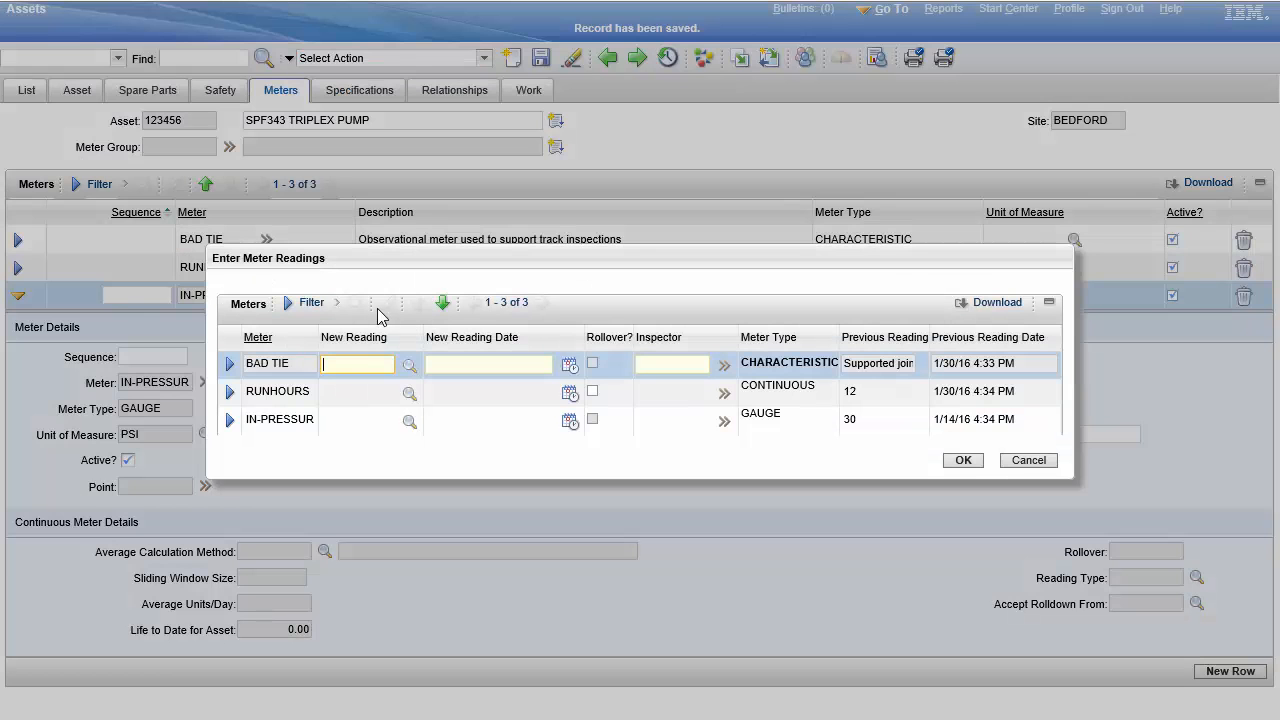
click(406, 363)
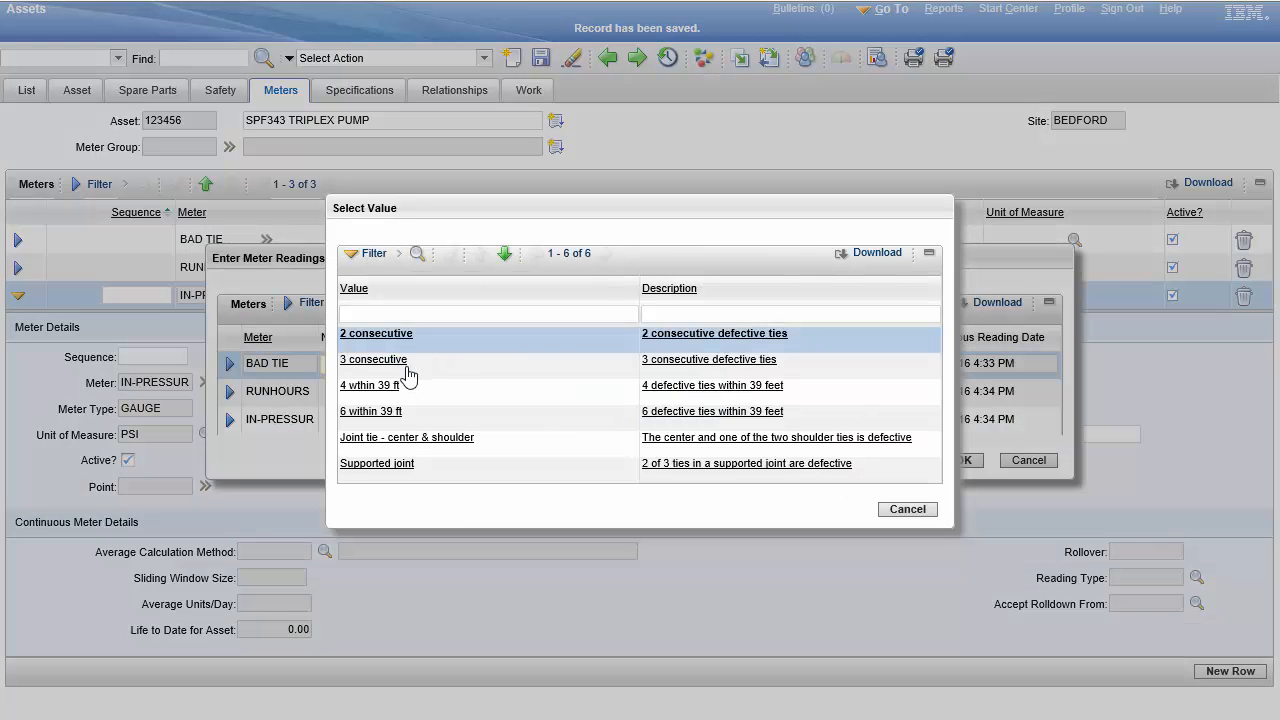
click(380, 437)
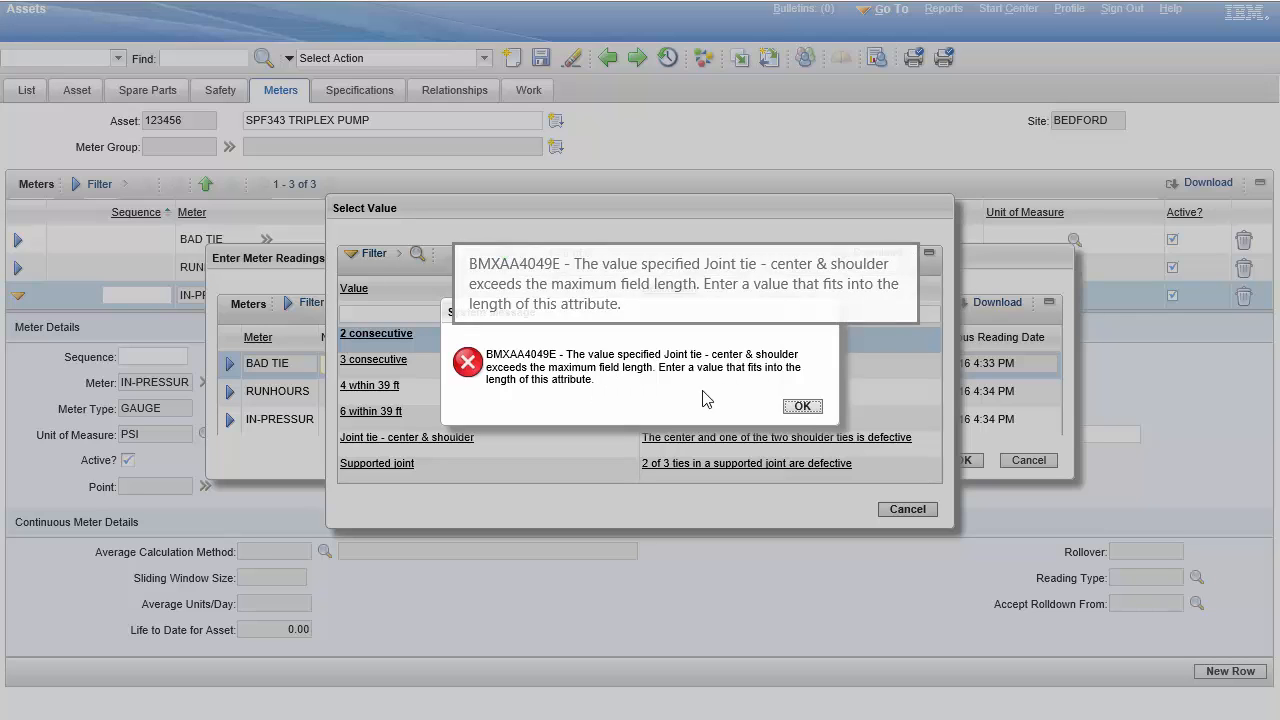
click(802, 406)
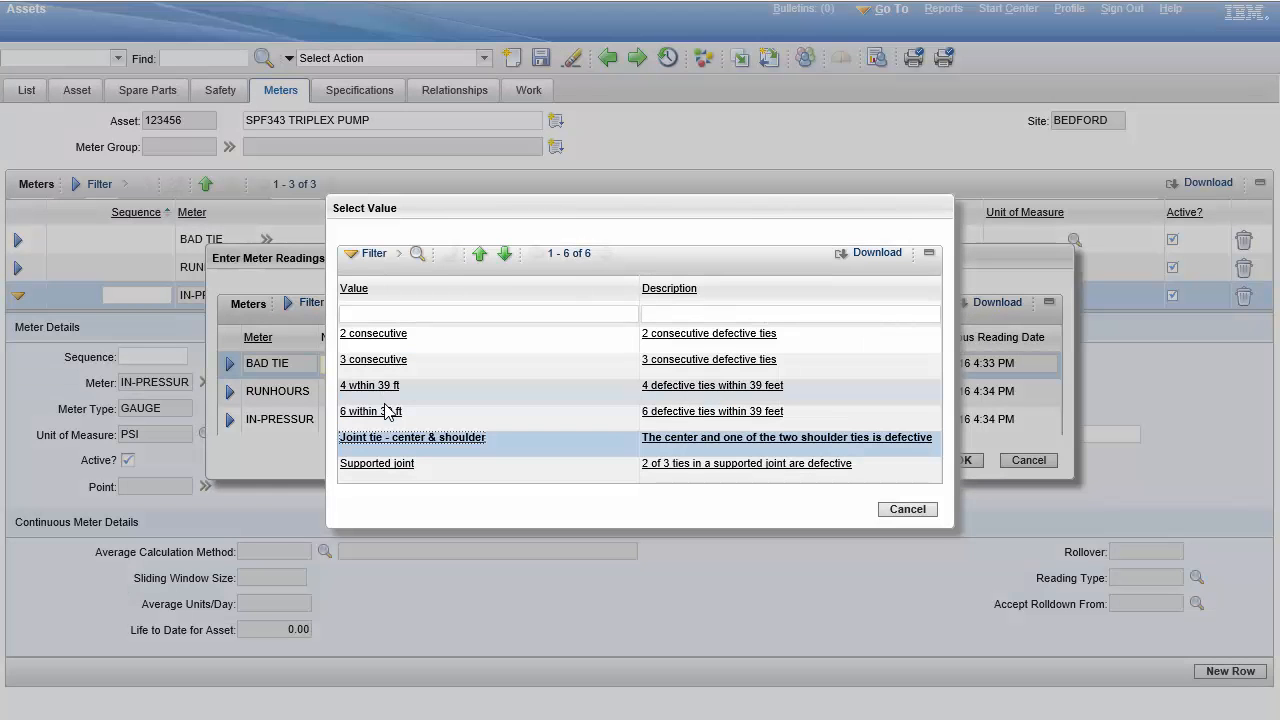
click(386, 413)
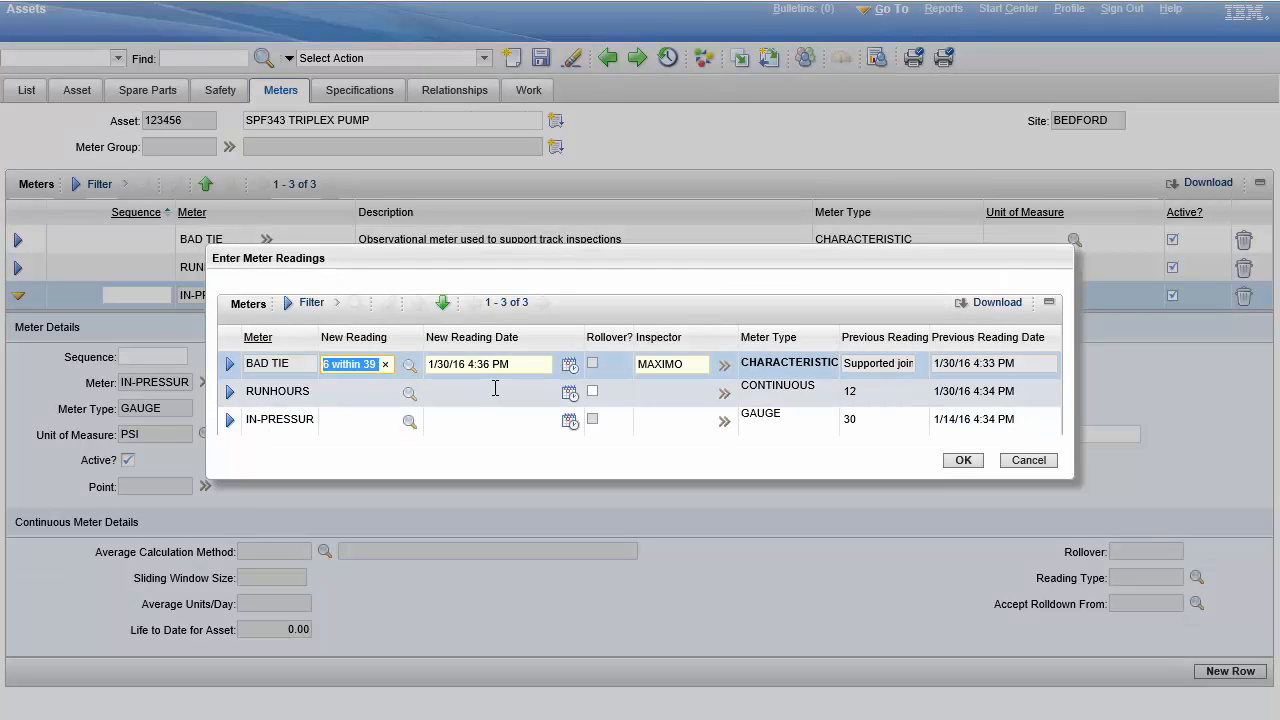
Step: Clear the BAD TIE meter's new reading and choose 4 wthin 39 ft in its place
click(377, 396)
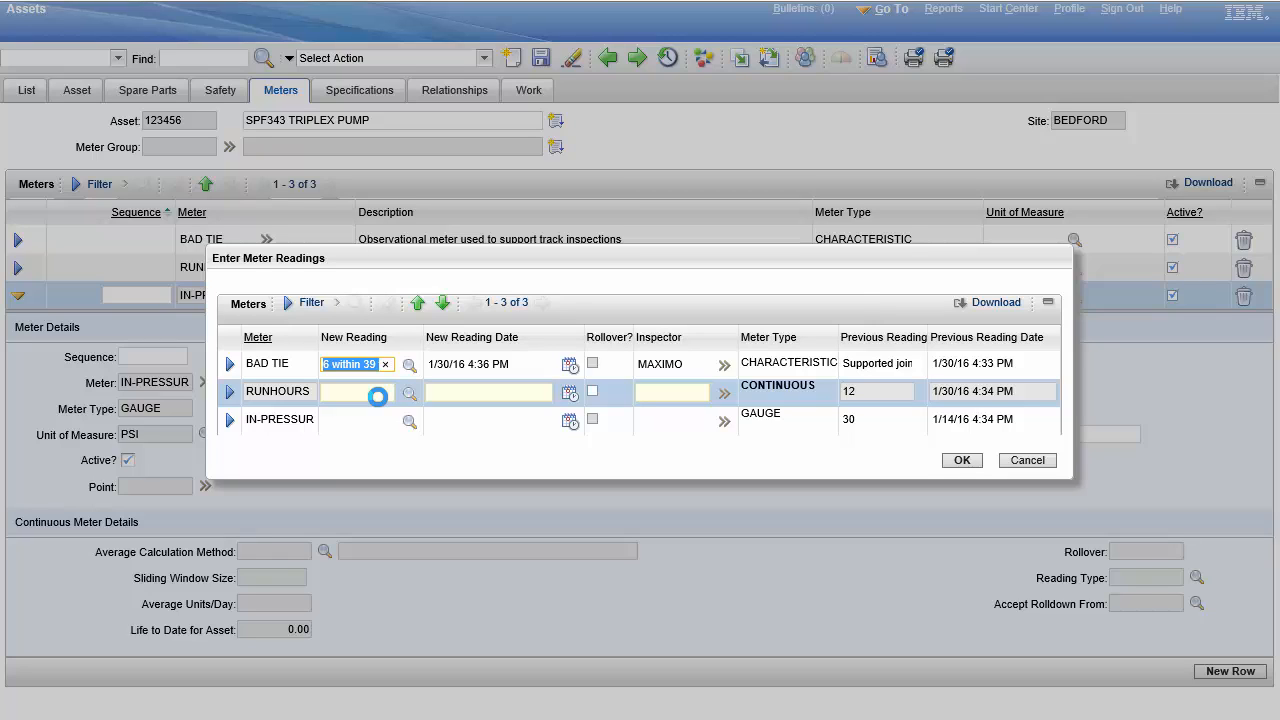
text(22)
click(385, 364)
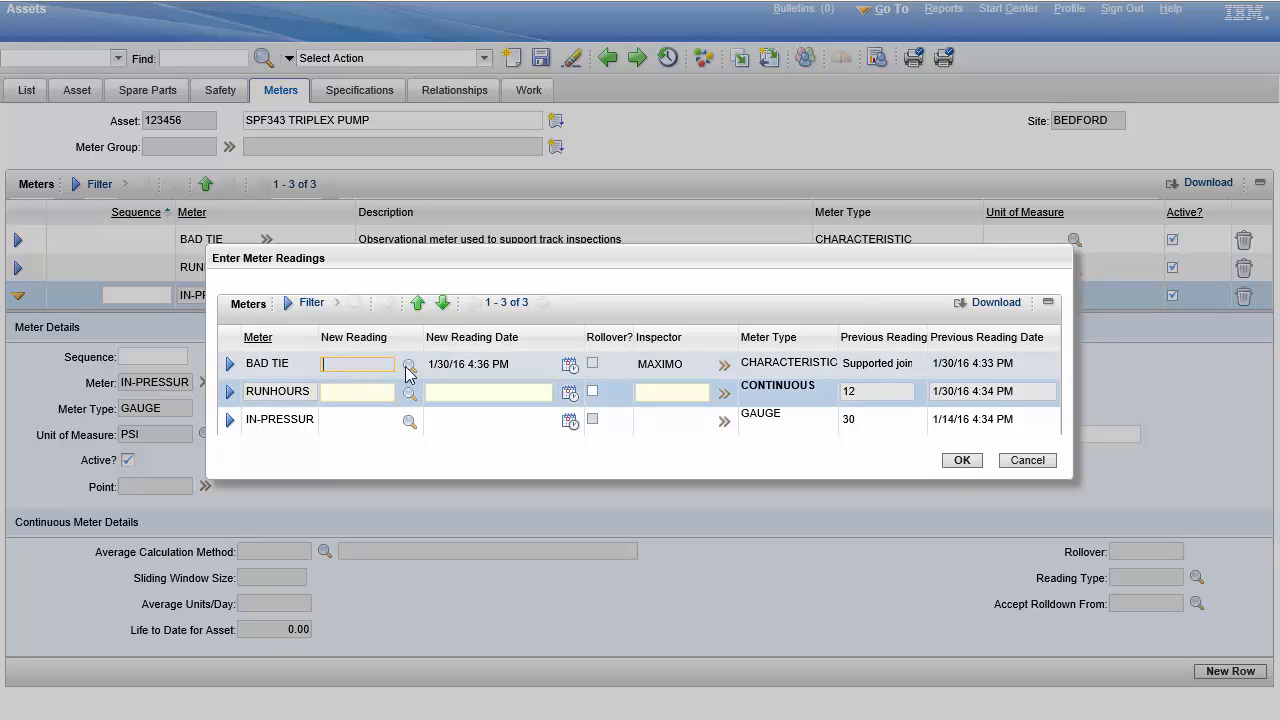
click(410, 366)
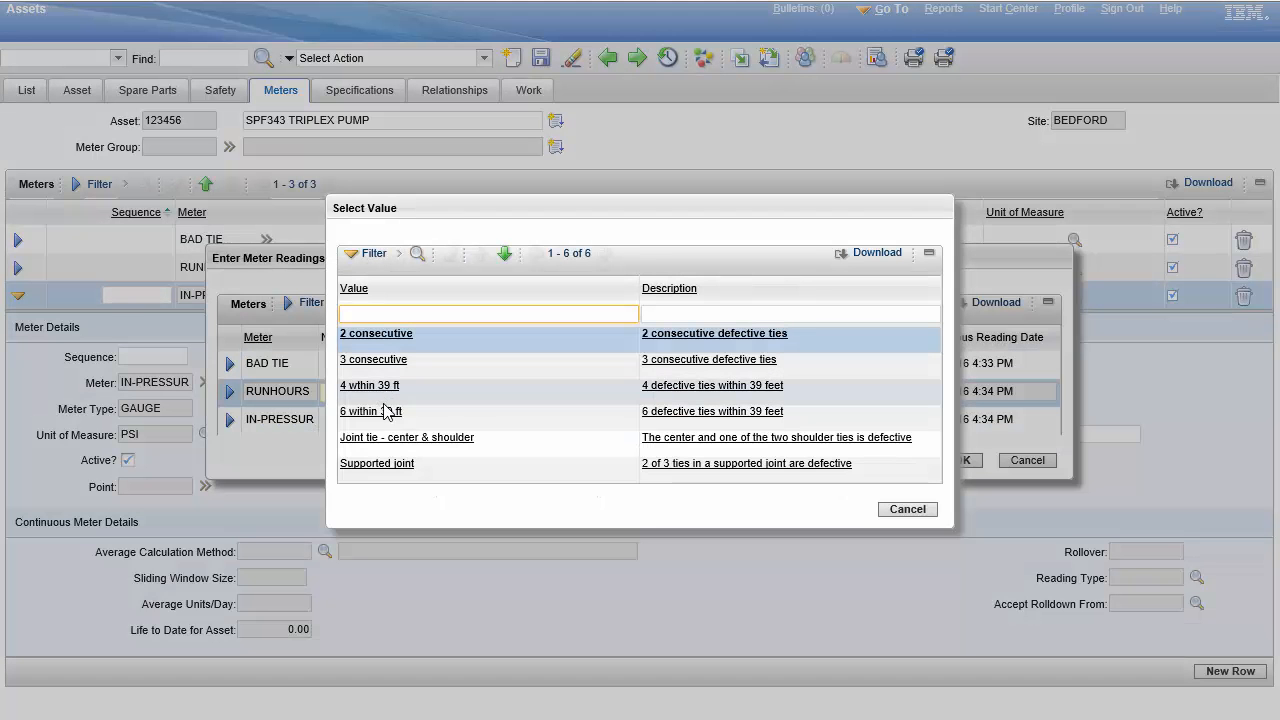
click(388, 390)
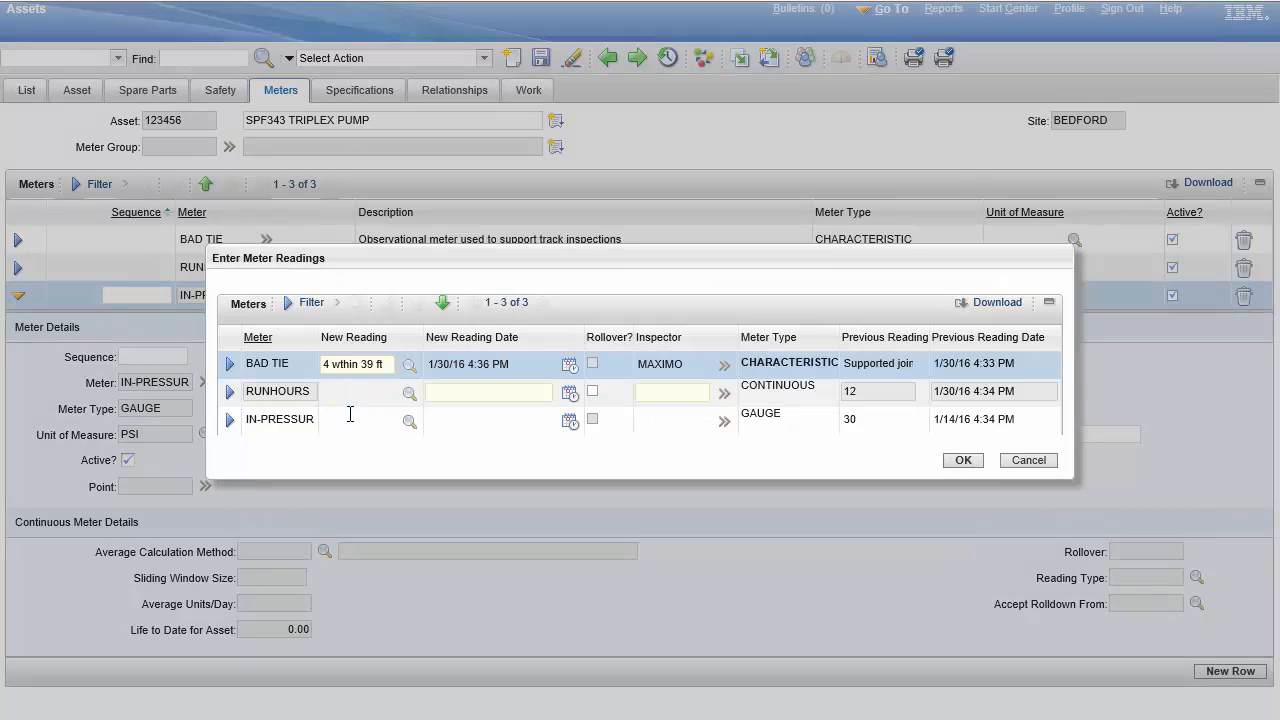
Step: Enter new readings of 22 for RUNHOURS and 57 for IN-PRESSUR, and confirm the meter readings
click(410, 394)
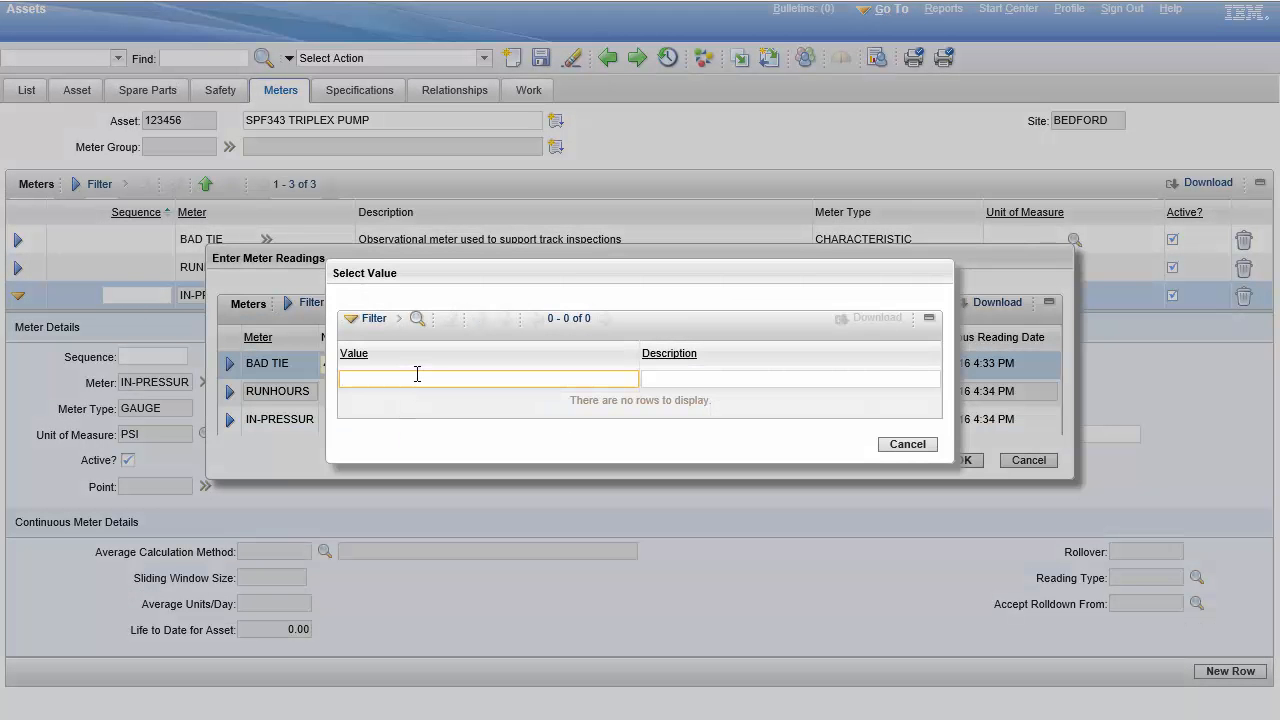
click(901, 446)
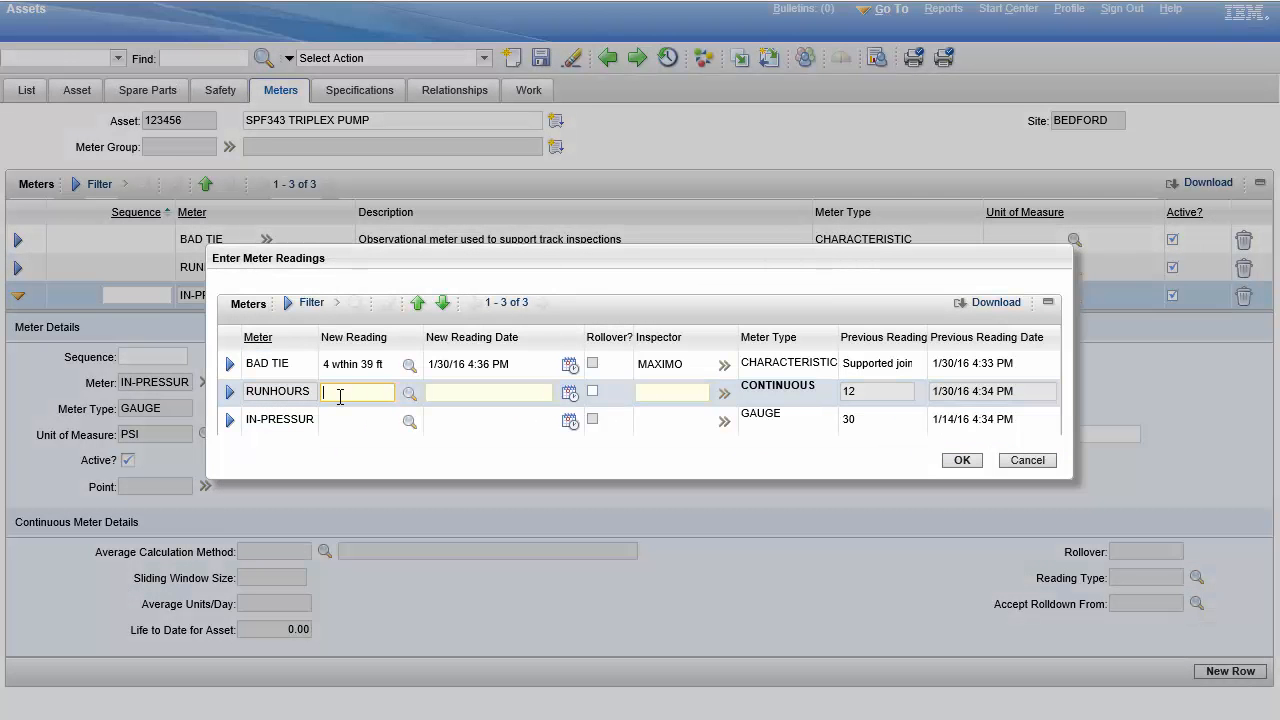
click(340, 420)
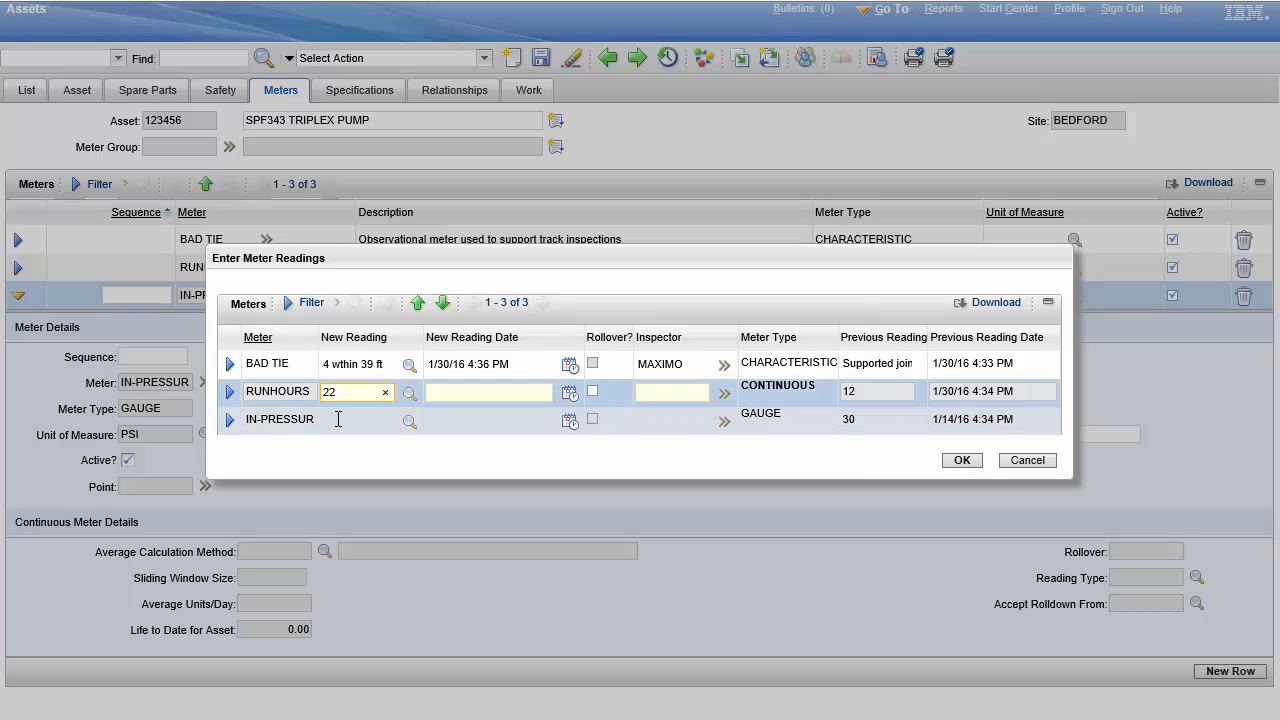
text(5)
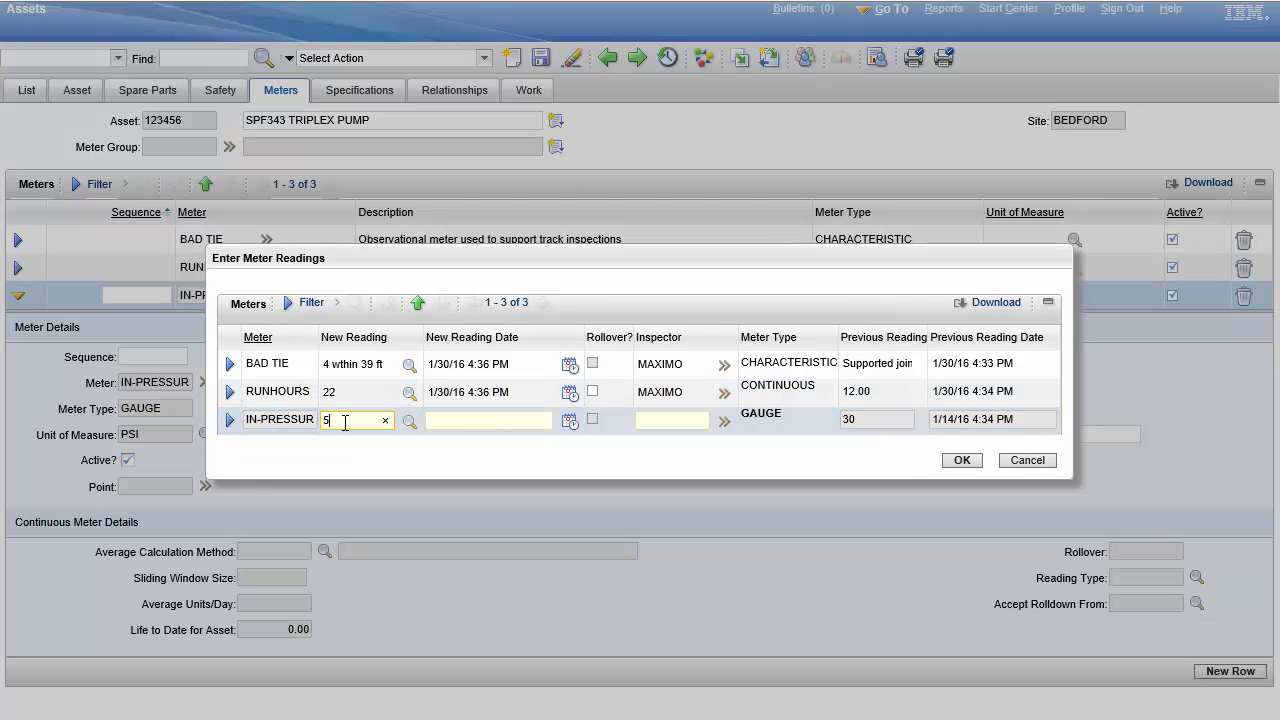
text(7)
click(449, 420)
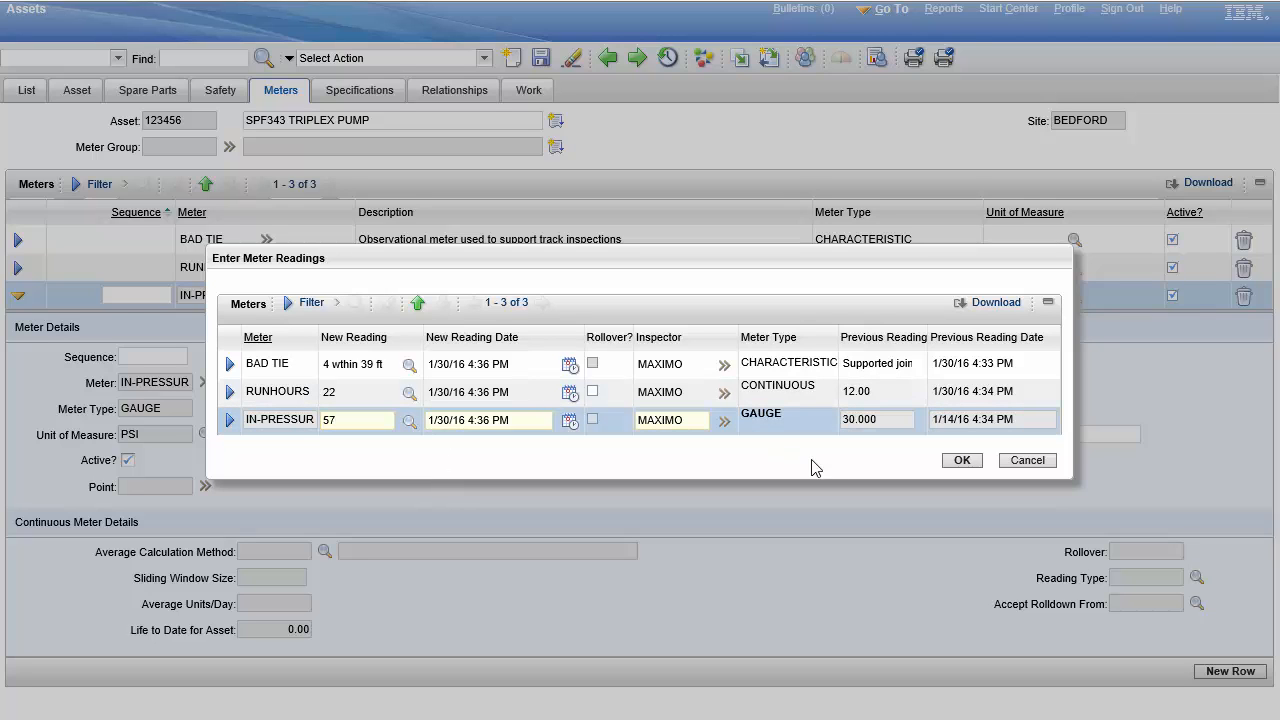
click(961, 460)
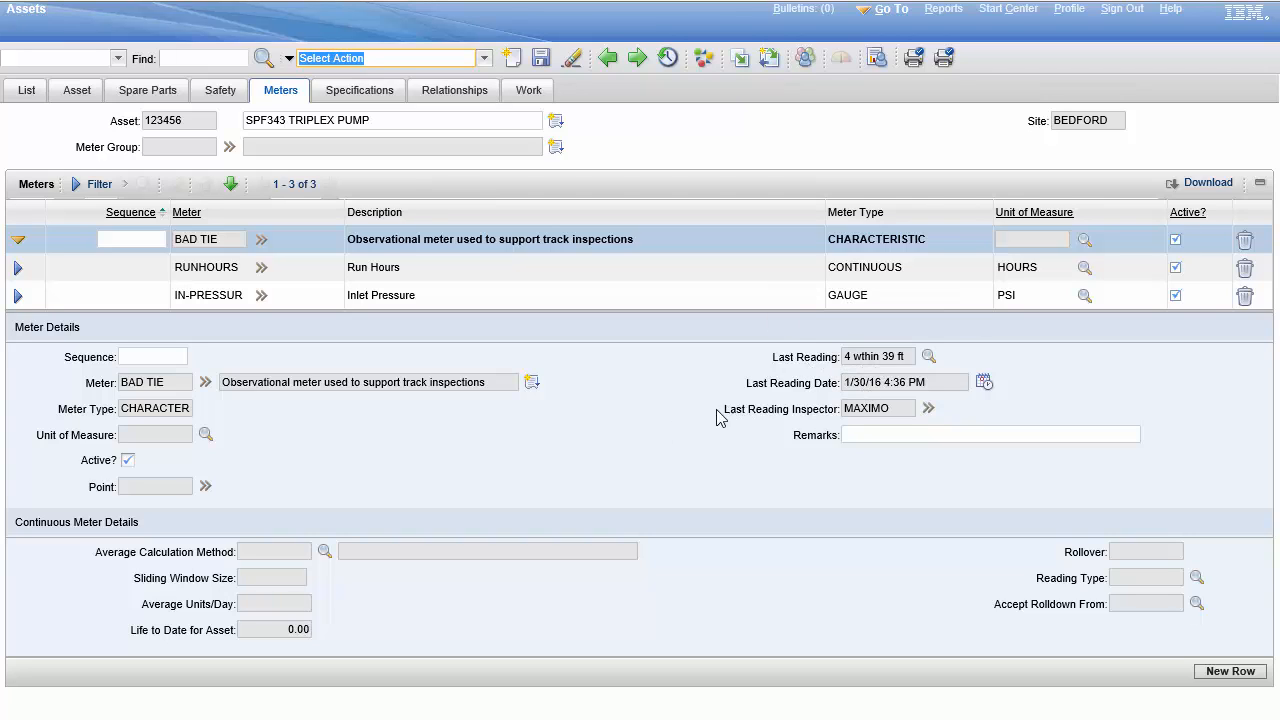
Step: Examine the RUNHOURS meter's last reading, average units per day and life to date
click(17, 267)
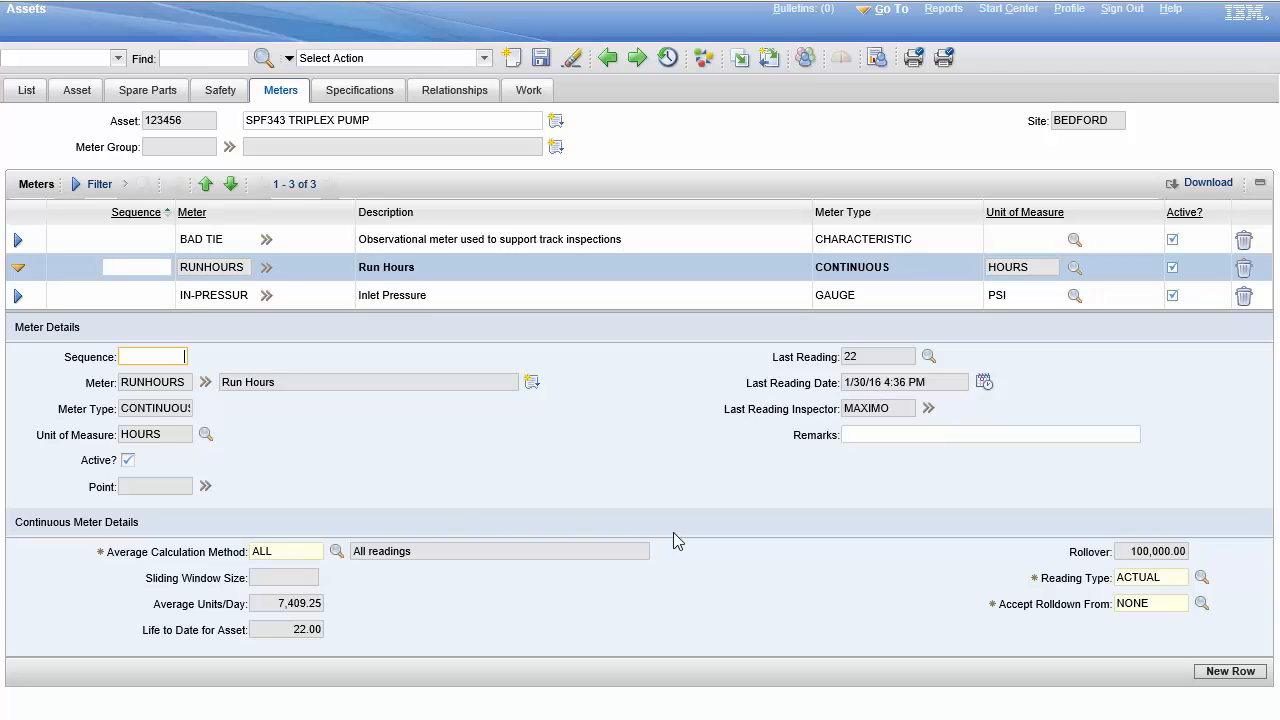
Step: Check the RUNHOURS meter's last reading and average units per day, and show the details of the IN-PRESSUR meter
double_click(862, 357)
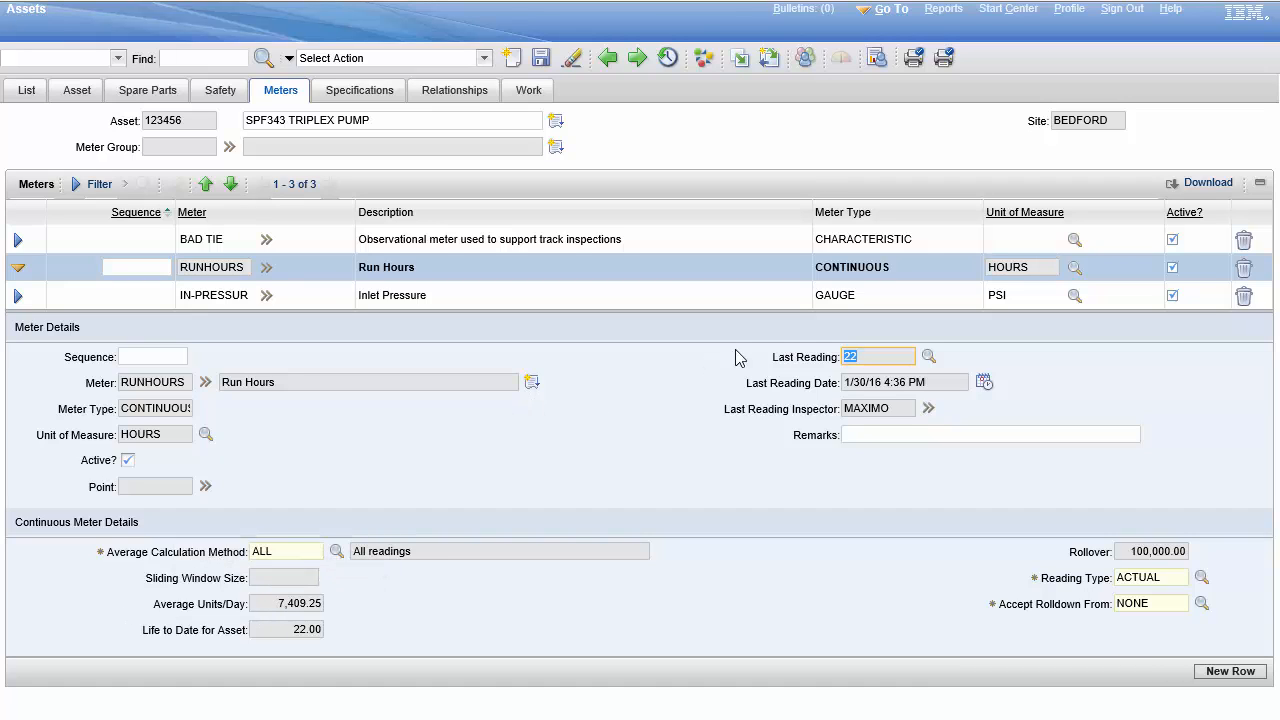
click(278, 604)
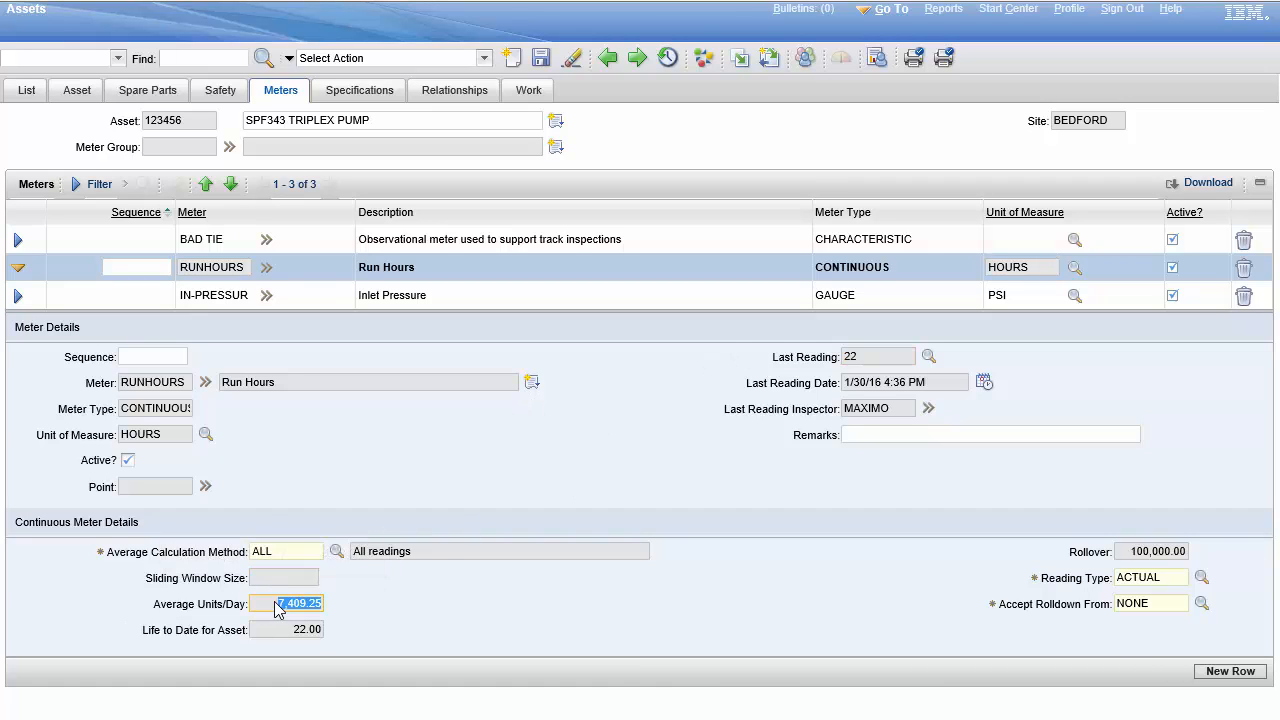
click(448, 615)
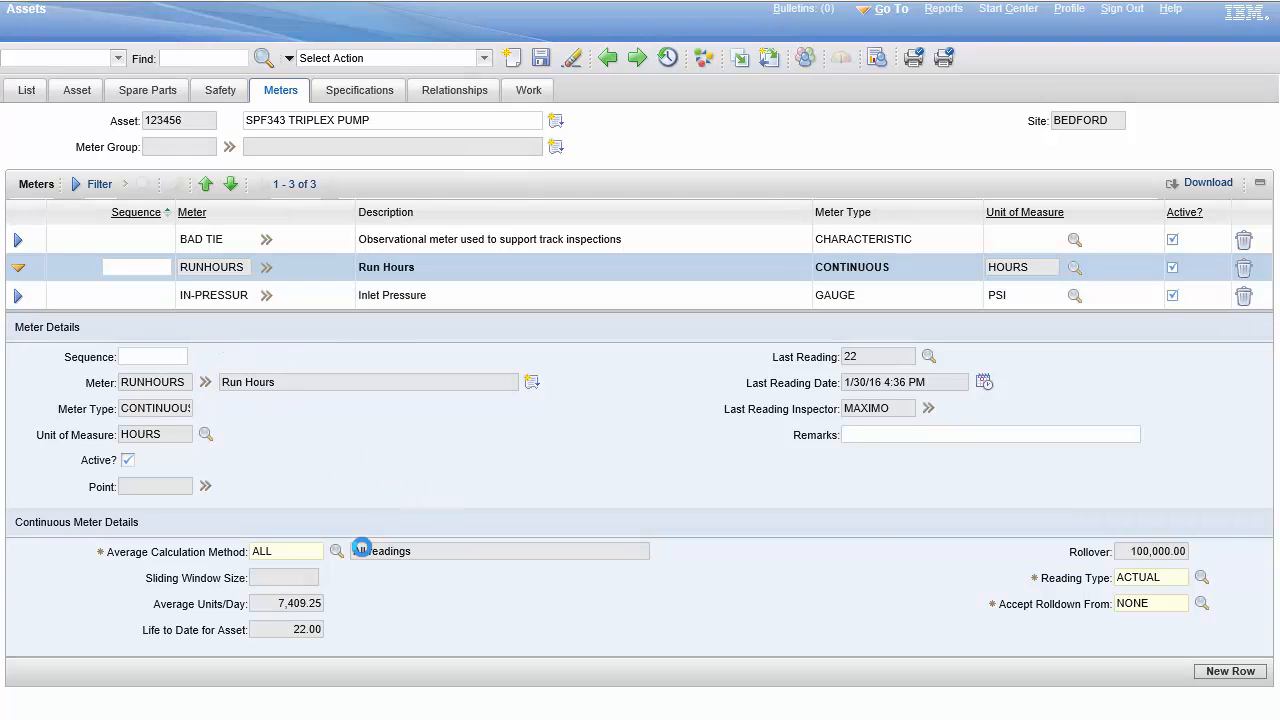
click(430, 295)
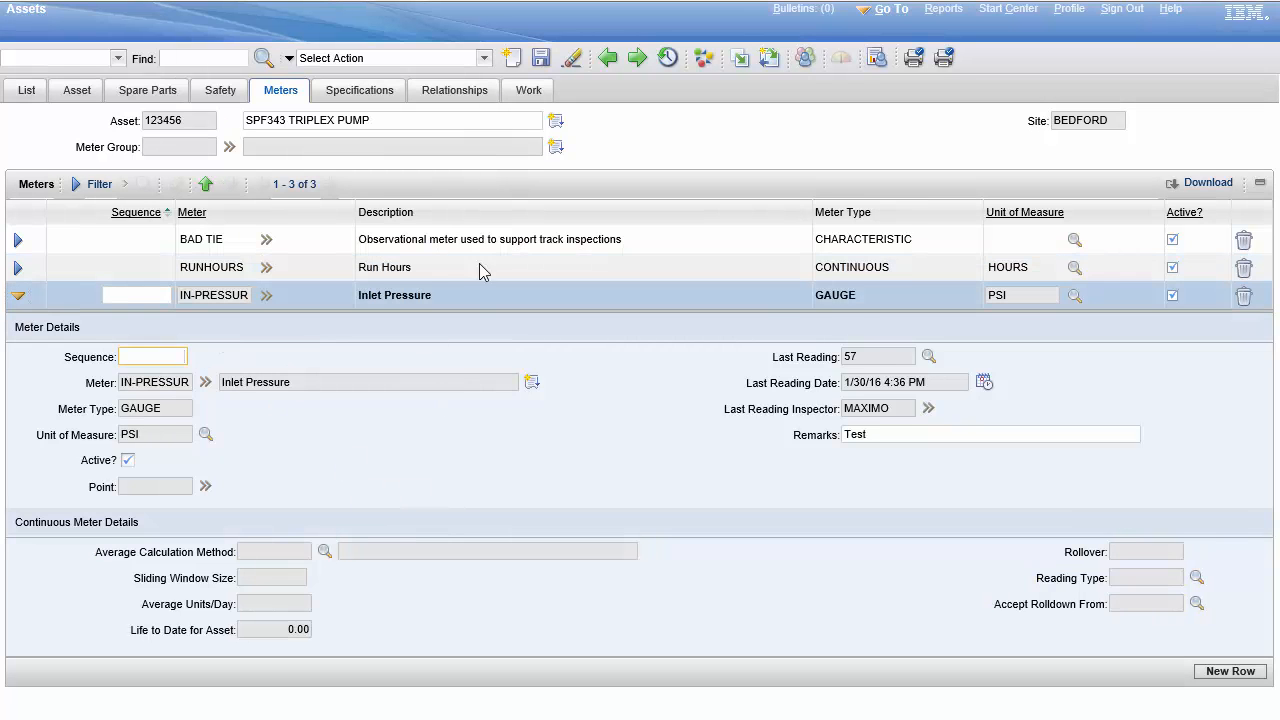
Step: Open the asset's meter reading history and inspect the latest IN-PRESSUR entry among the characteristic and gauge readings
click(484, 58)
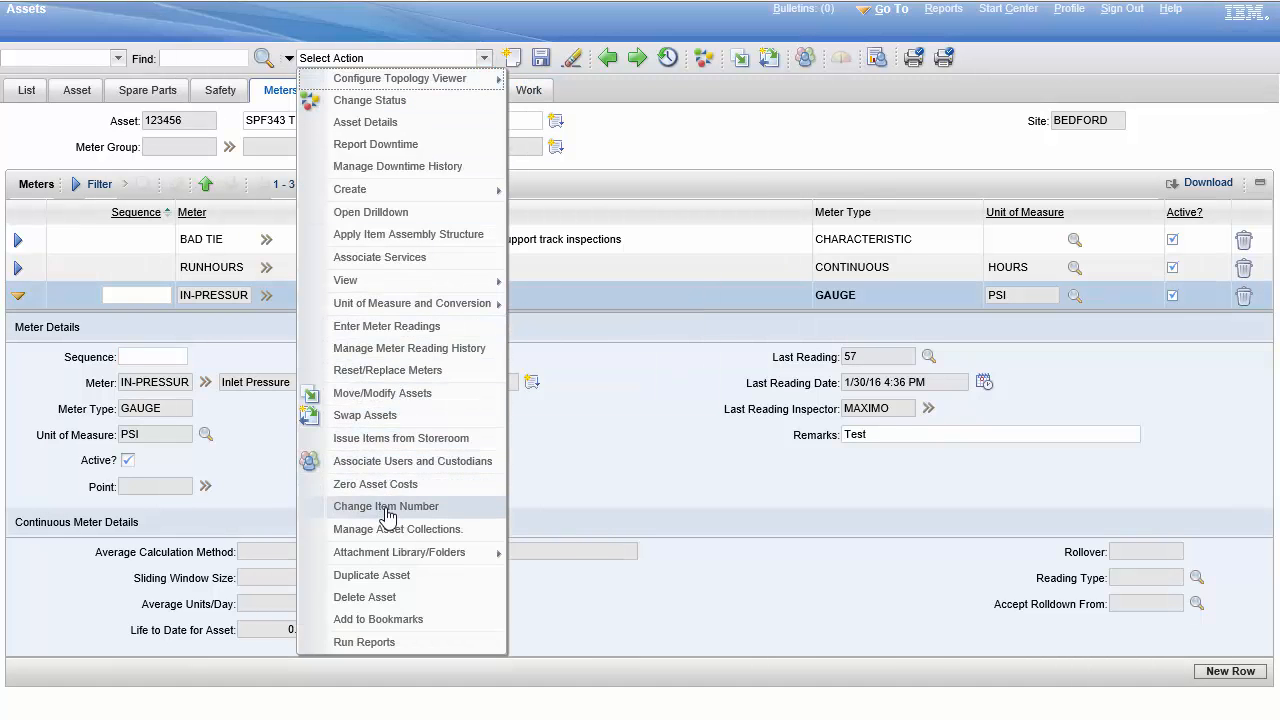
click(401, 350)
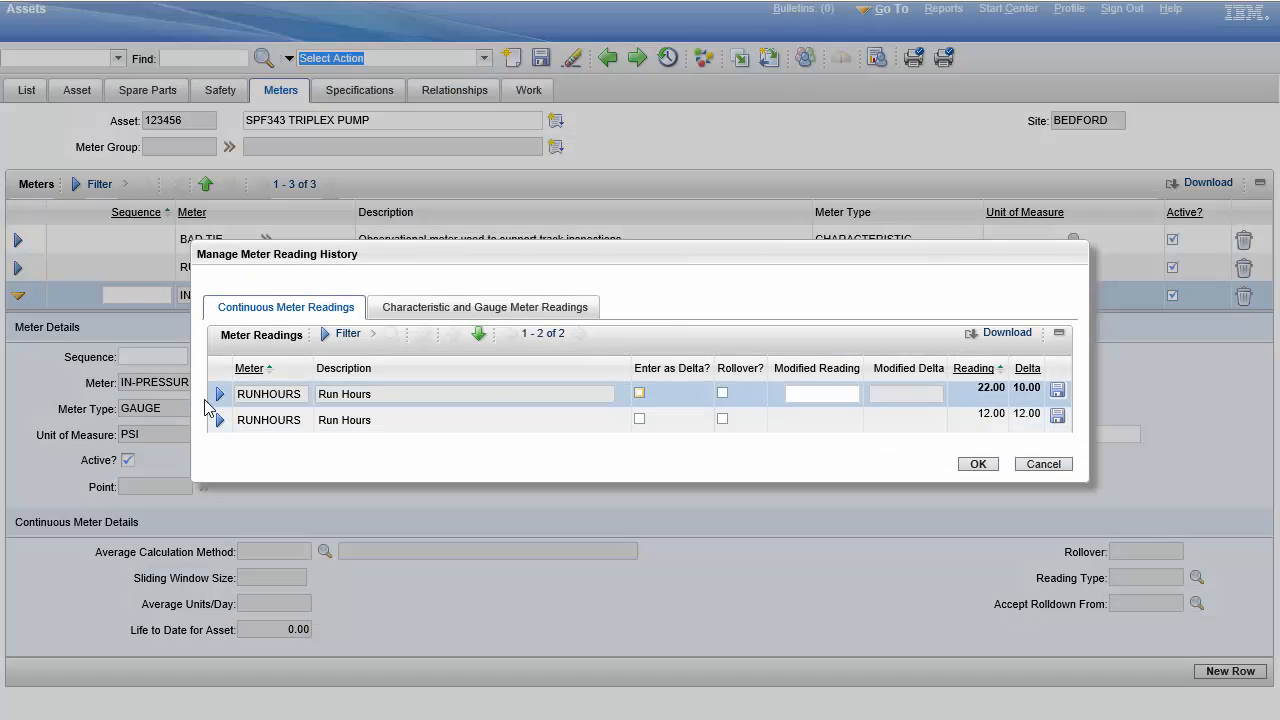
click(444, 307)
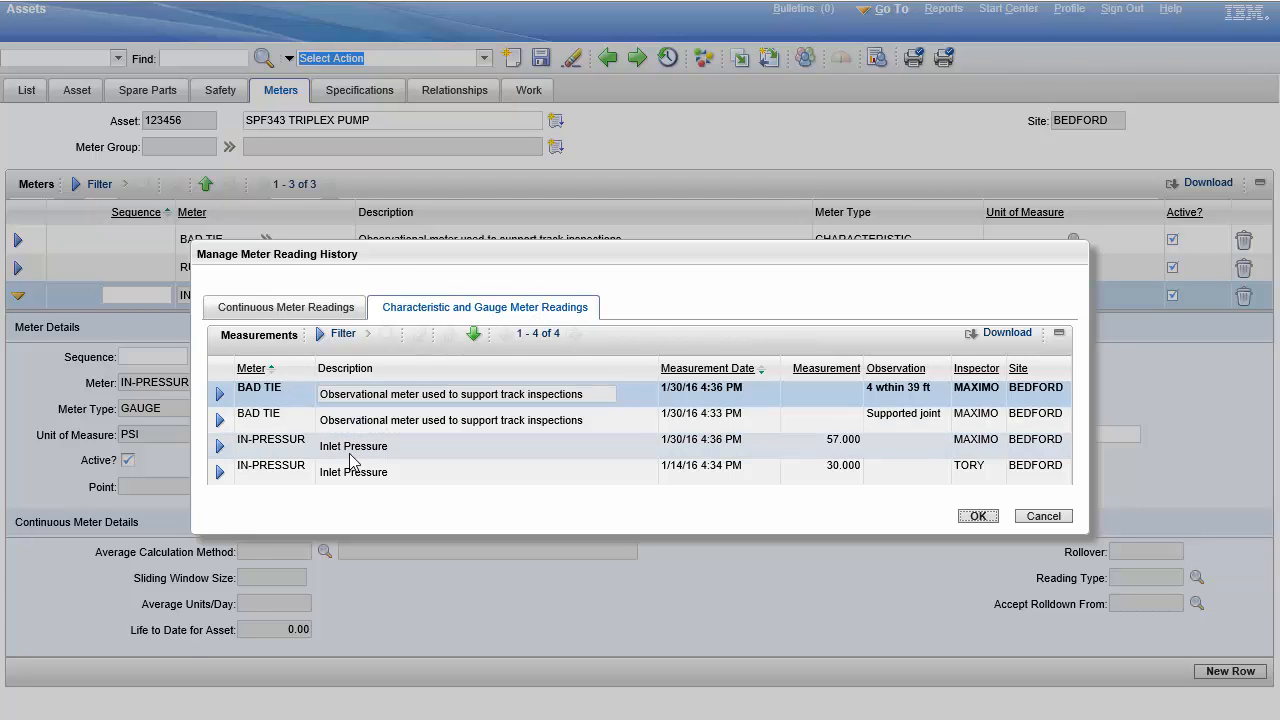
click(220, 446)
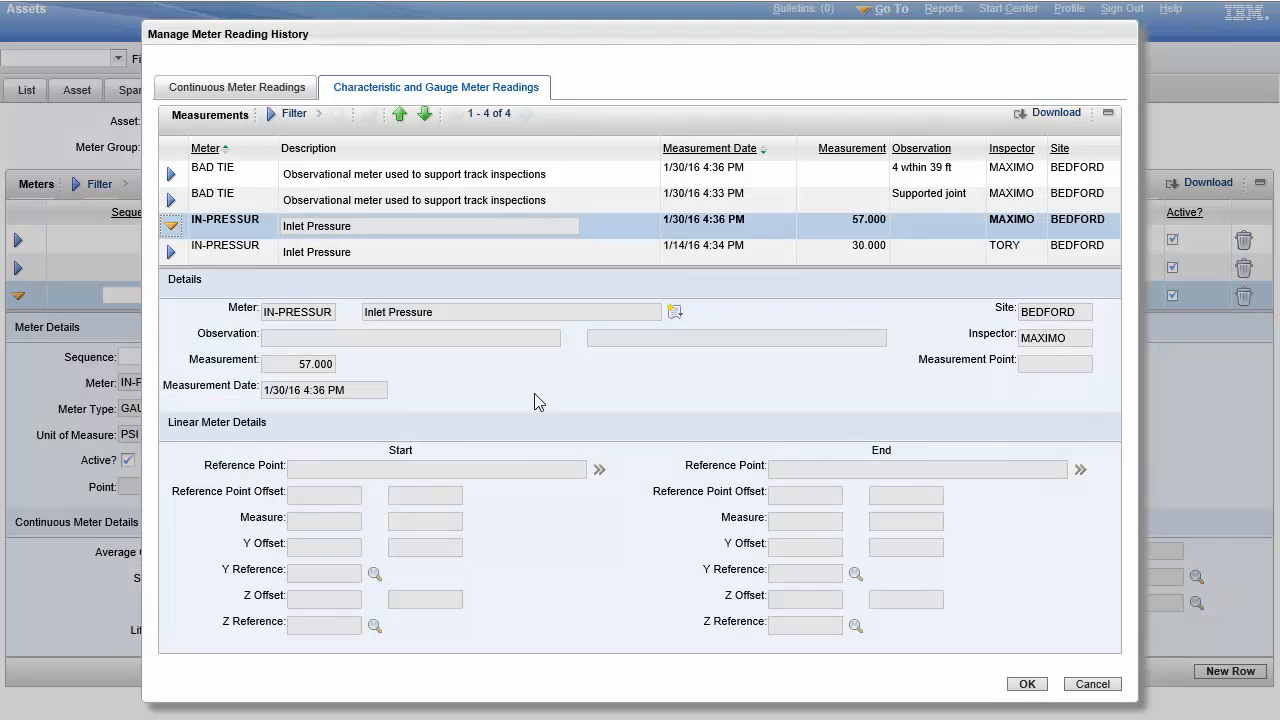
click(170, 226)
Step: Correct the latest RUNHOURS history entry to a modified reading of 20 with the reason Error, and confirm the change
click(222, 90)
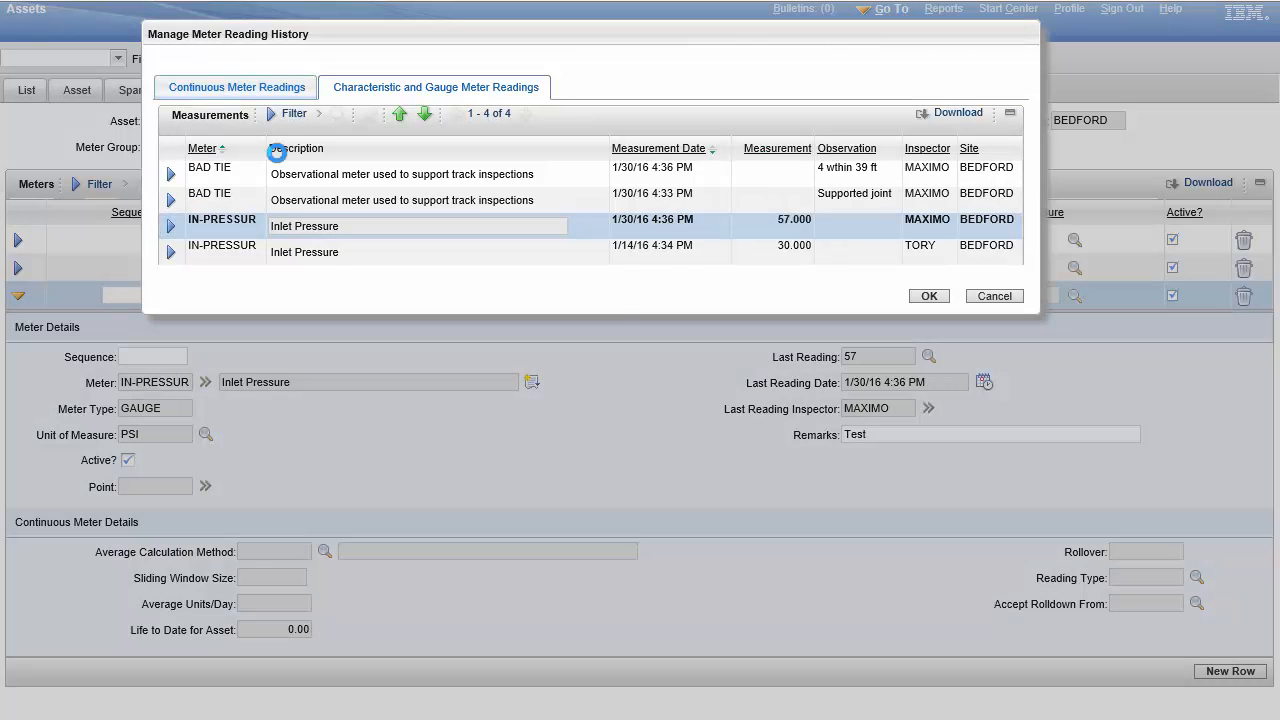
click(171, 175)
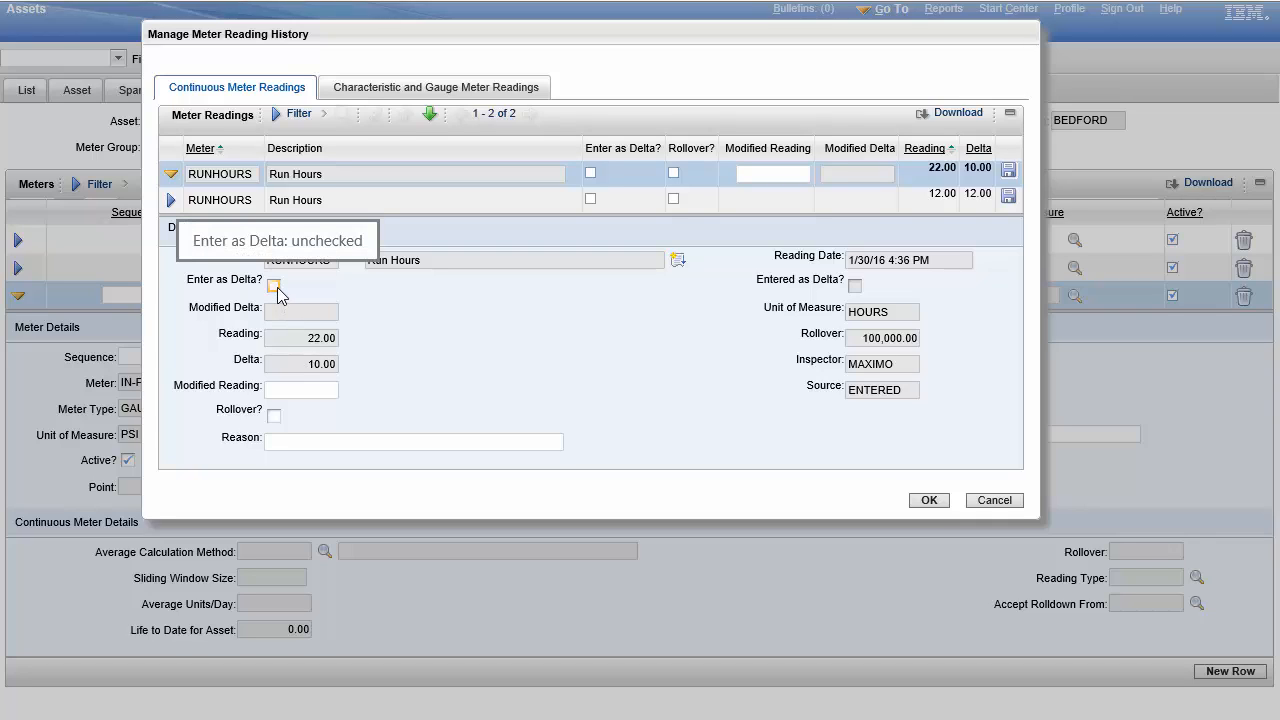
click(305, 389)
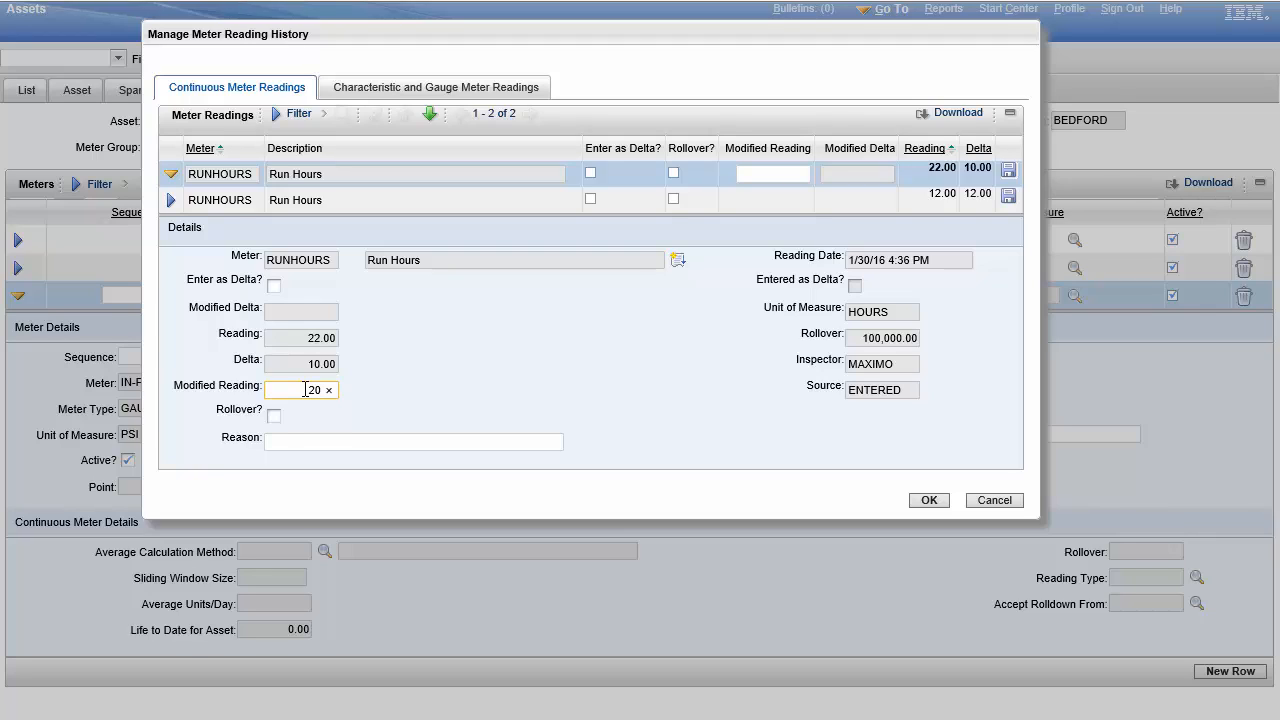
click(395, 444)
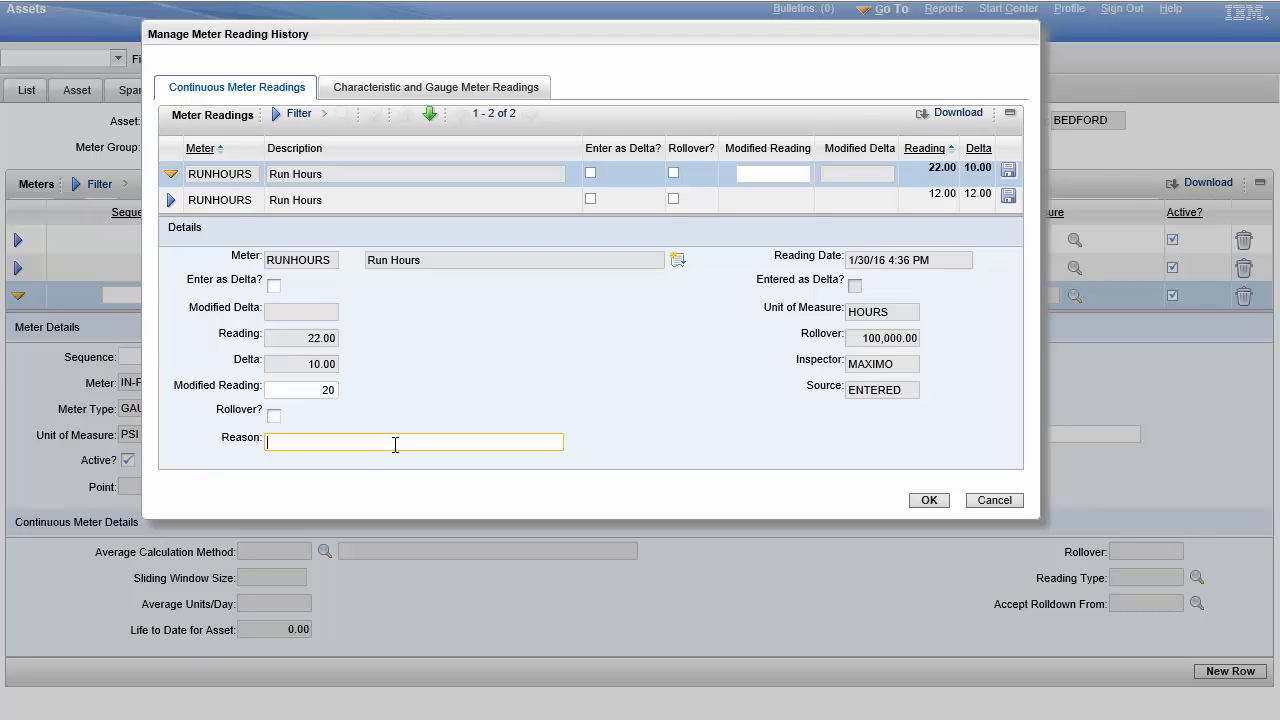
text(Error)
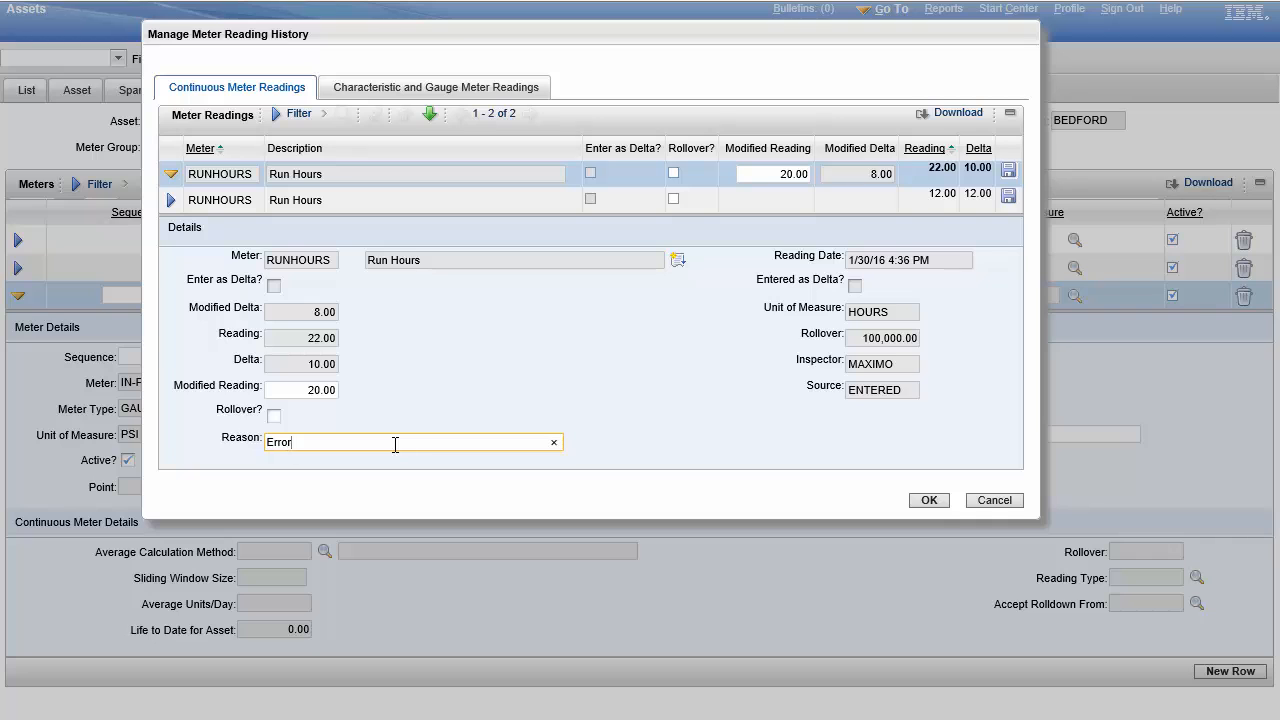
click(932, 502)
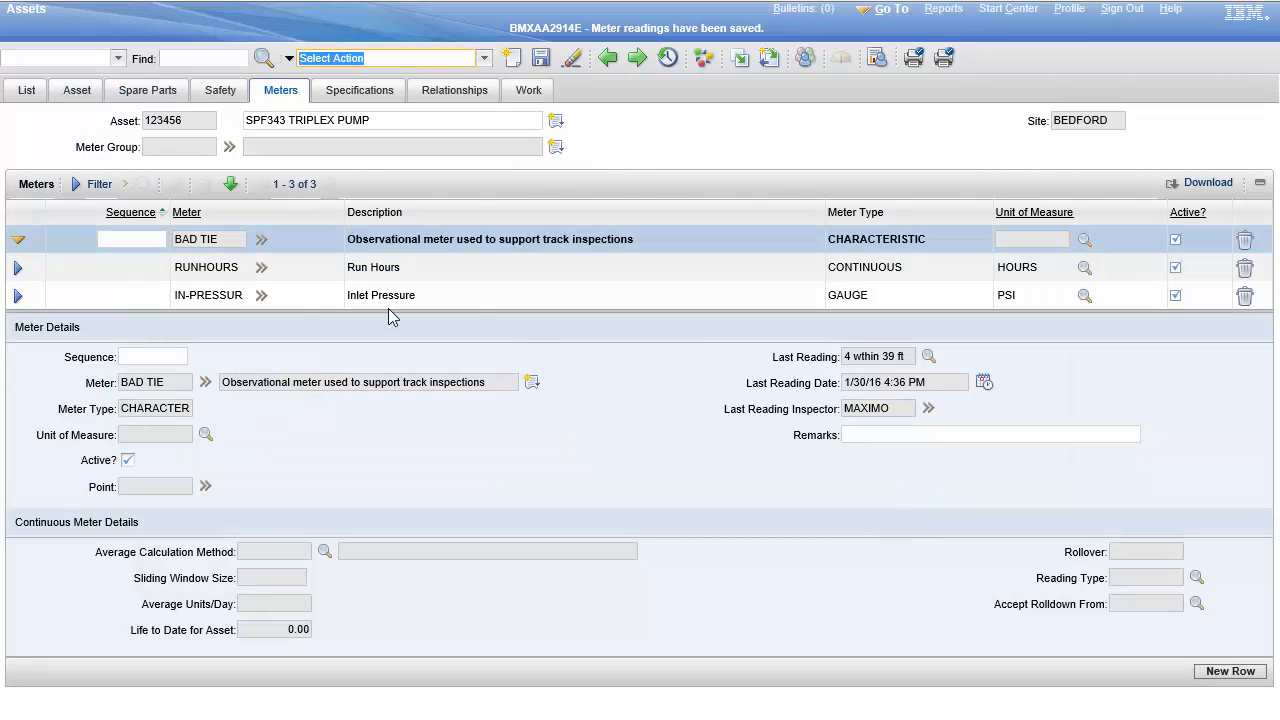
Step: Check how the corrected history entry affects the RUNHOURS meter's last reading and average units per day
click(18, 268)
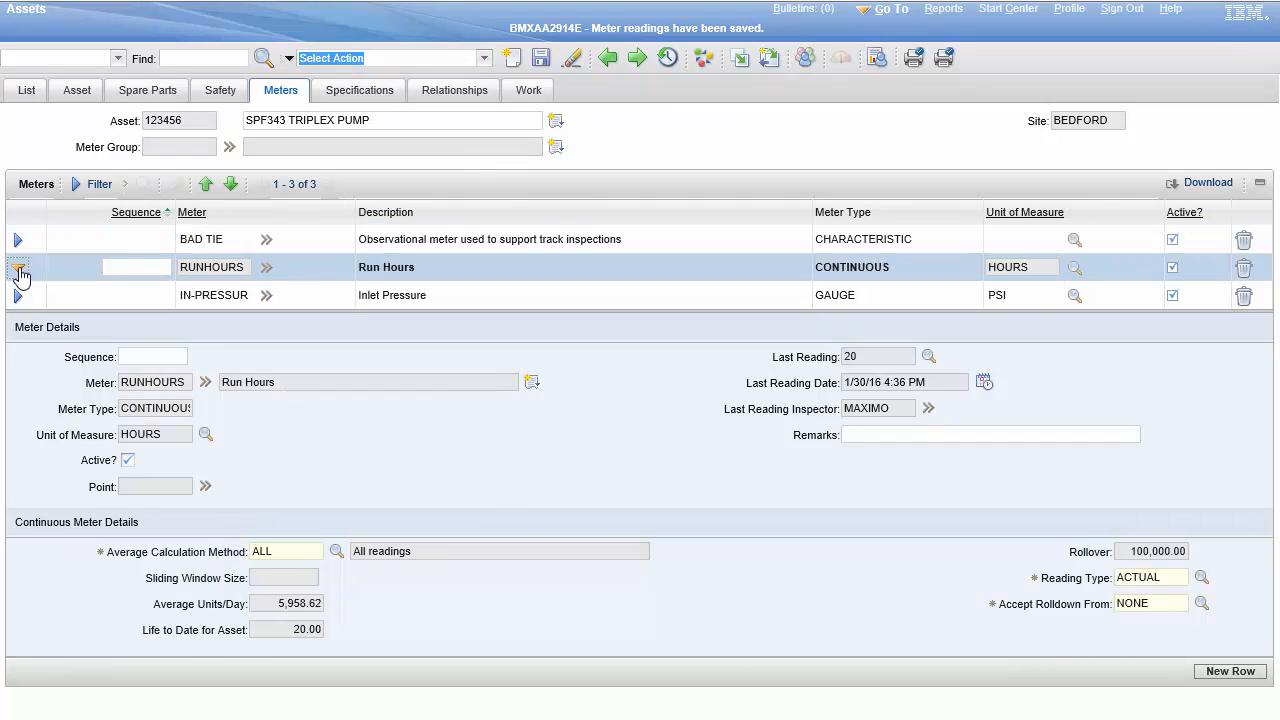
click(878, 356)
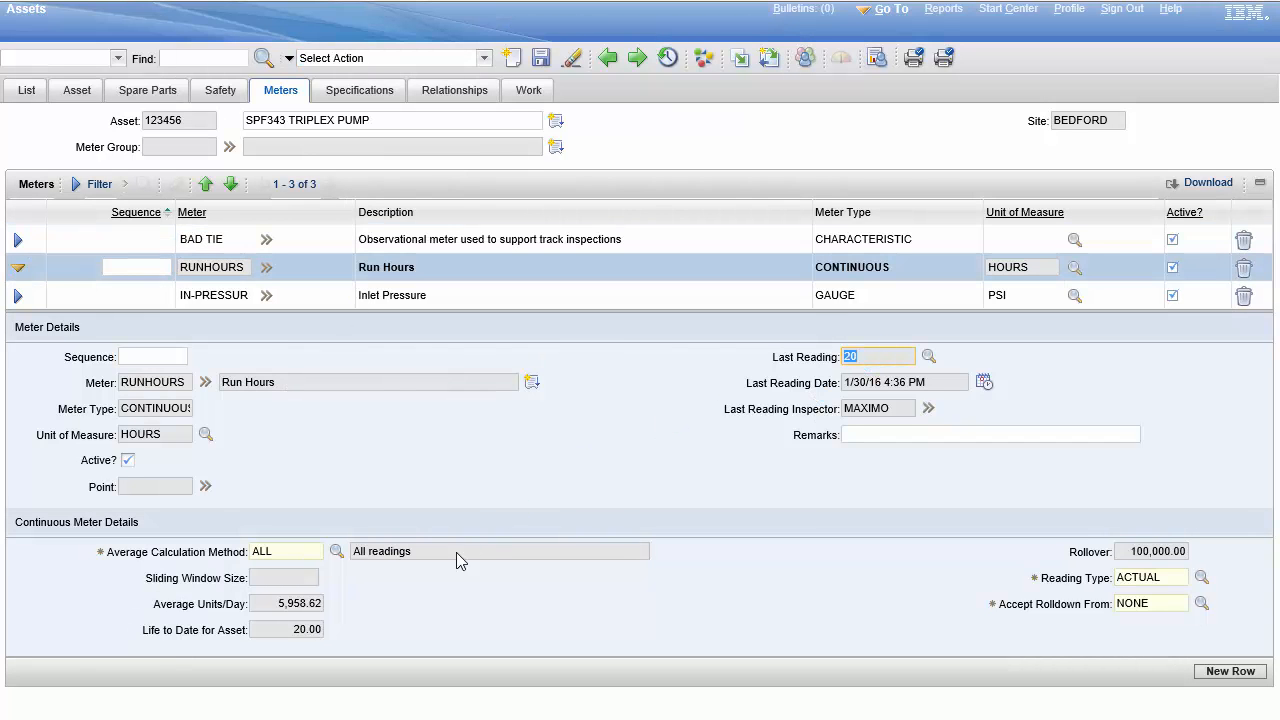
click(307, 608)
Step: Reset the RUNHOURS meter to a last reading of 18, confirm the reset and show the meter's details
click(484, 59)
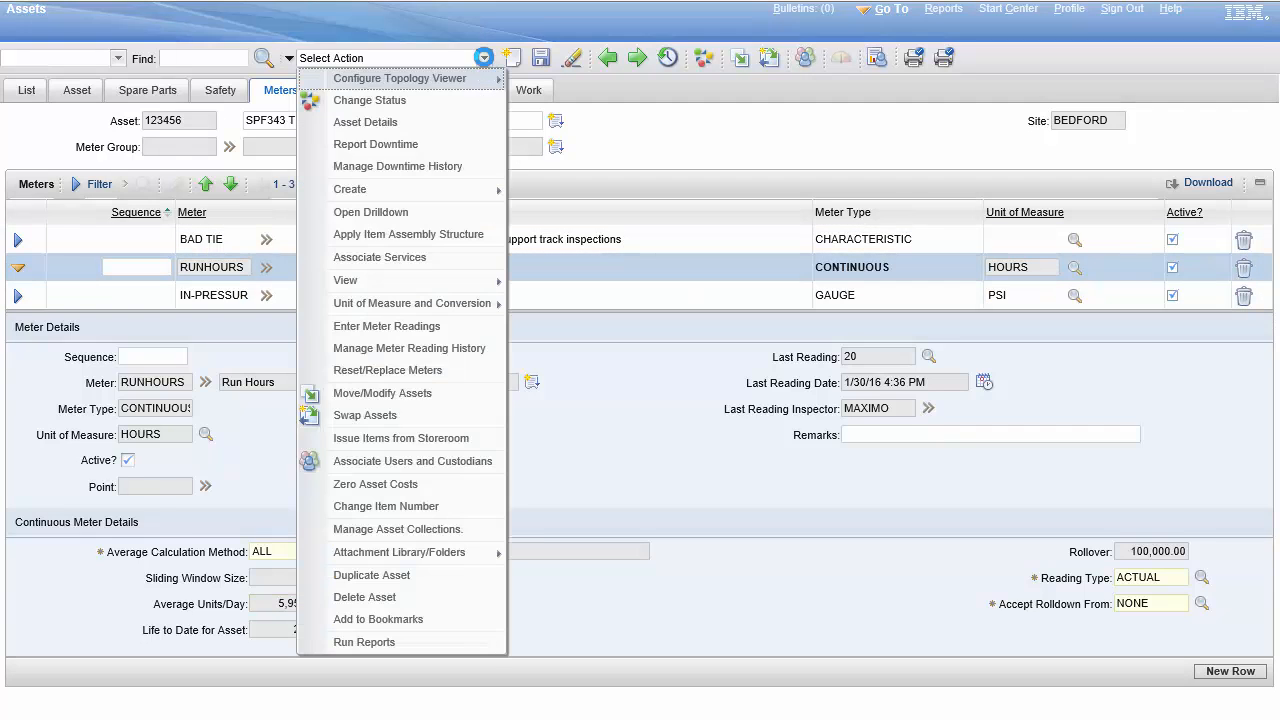
click(405, 375)
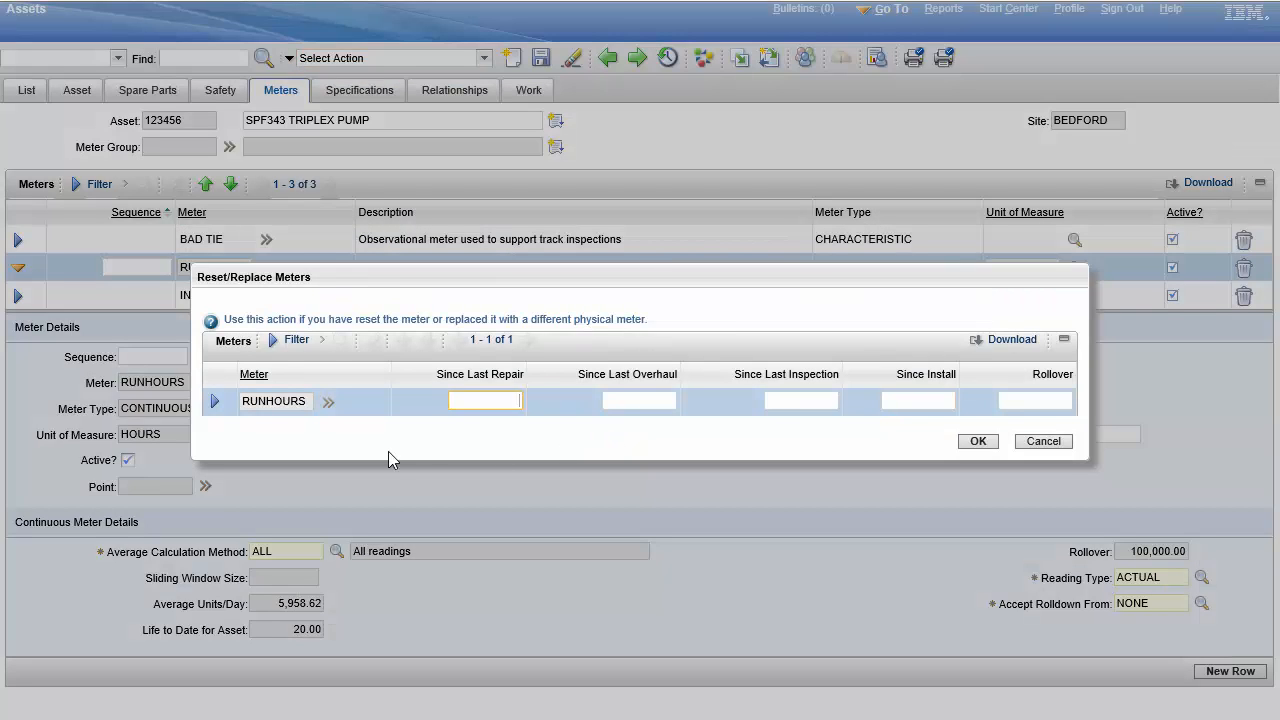
click(214, 401)
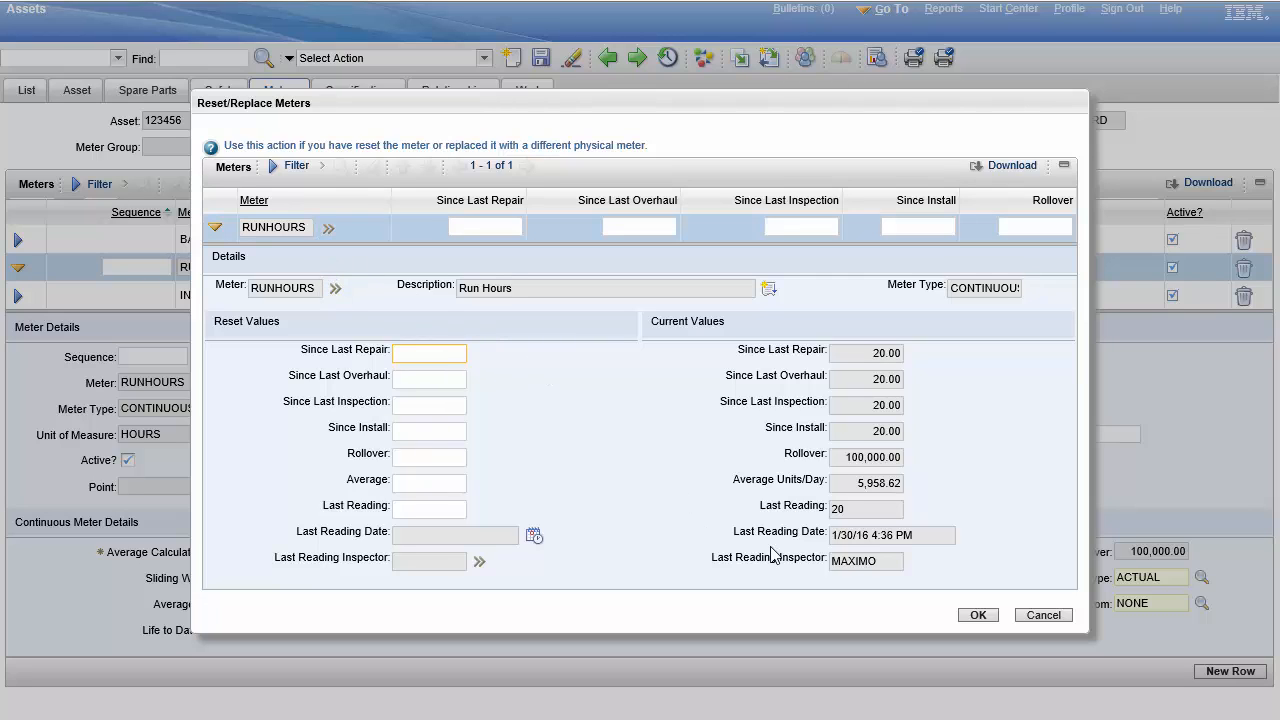
click(416, 505)
click(420, 456)
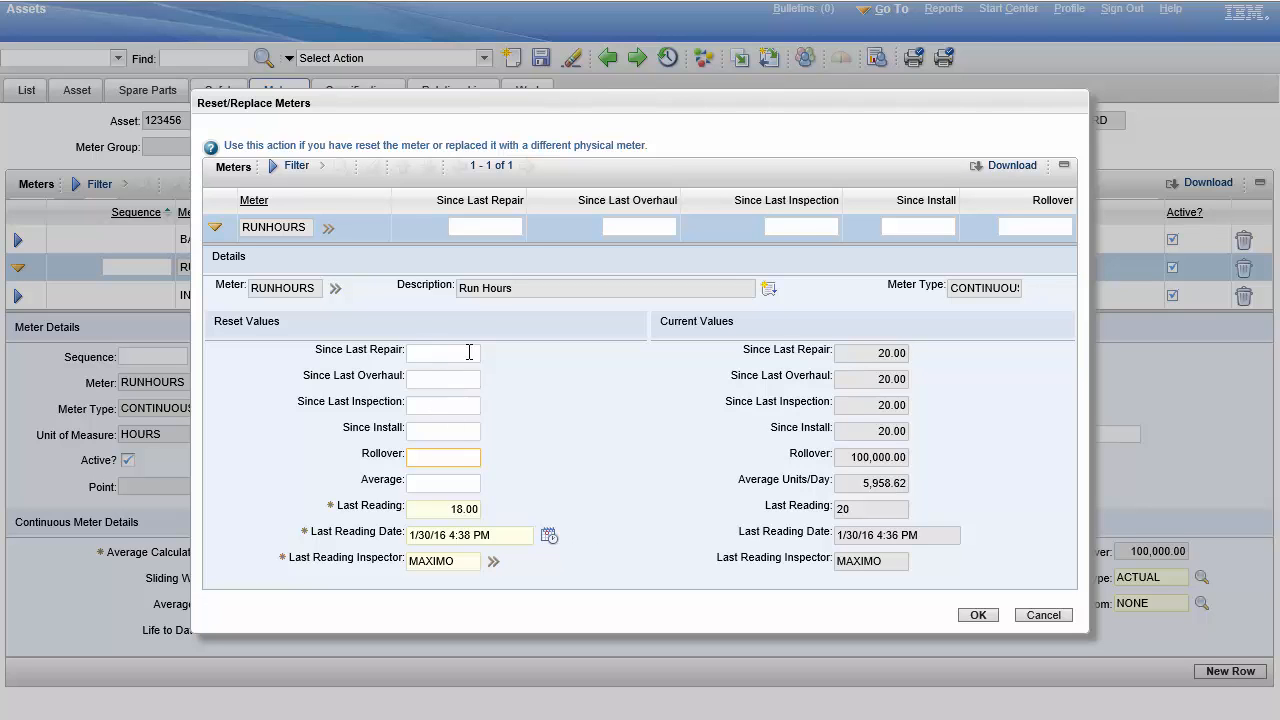
click(977, 615)
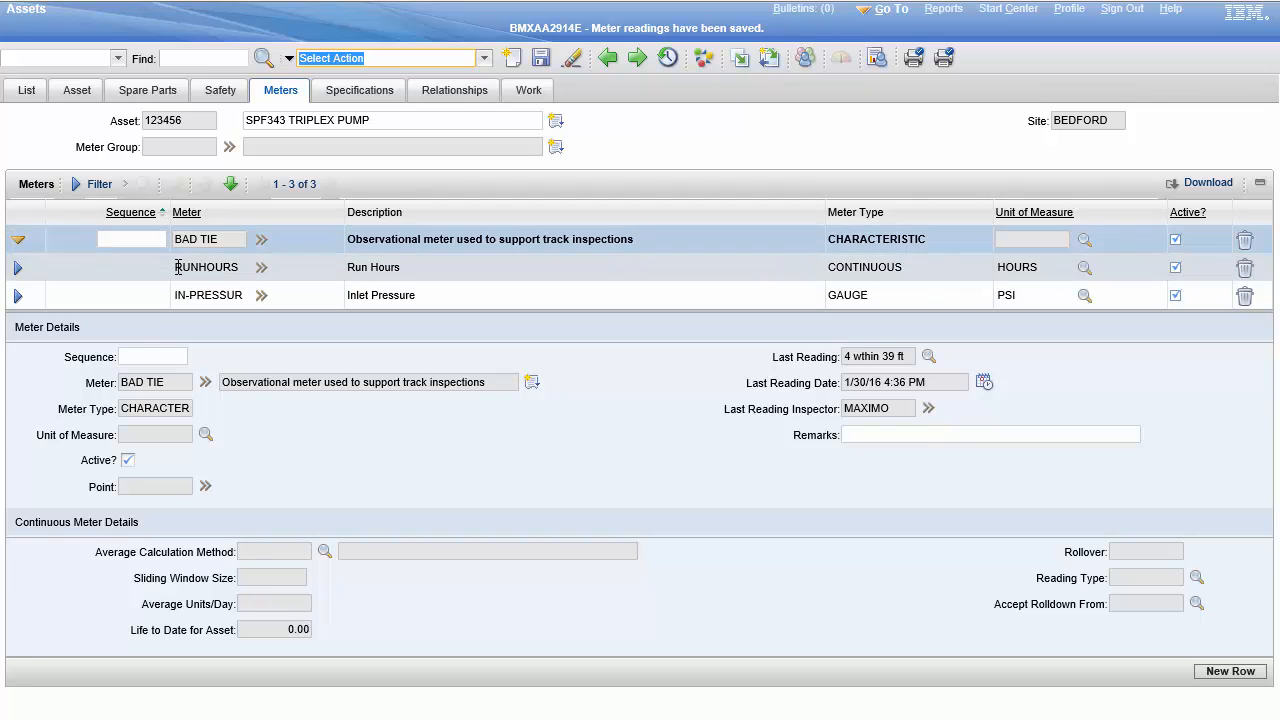
click(20, 270)
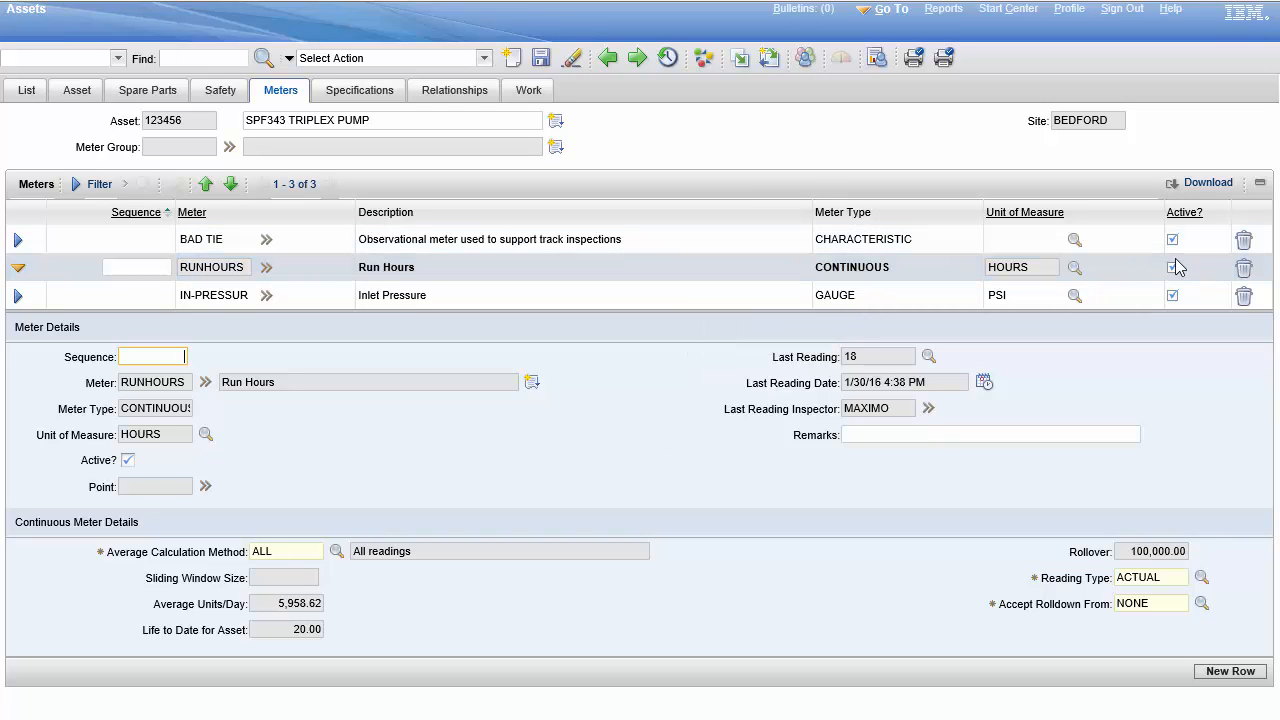
Step: Try to delete the RUNHOURS and BAD TIE meters from the asset
click(1243, 268)
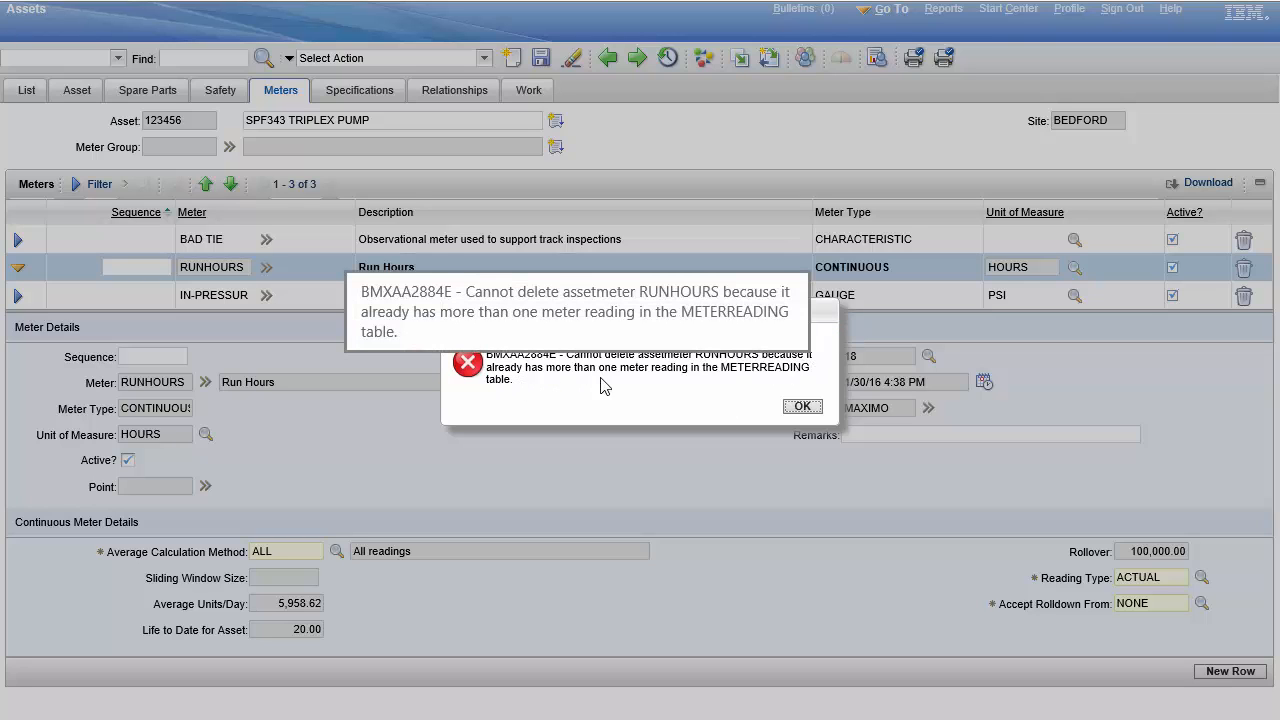
click(802, 408)
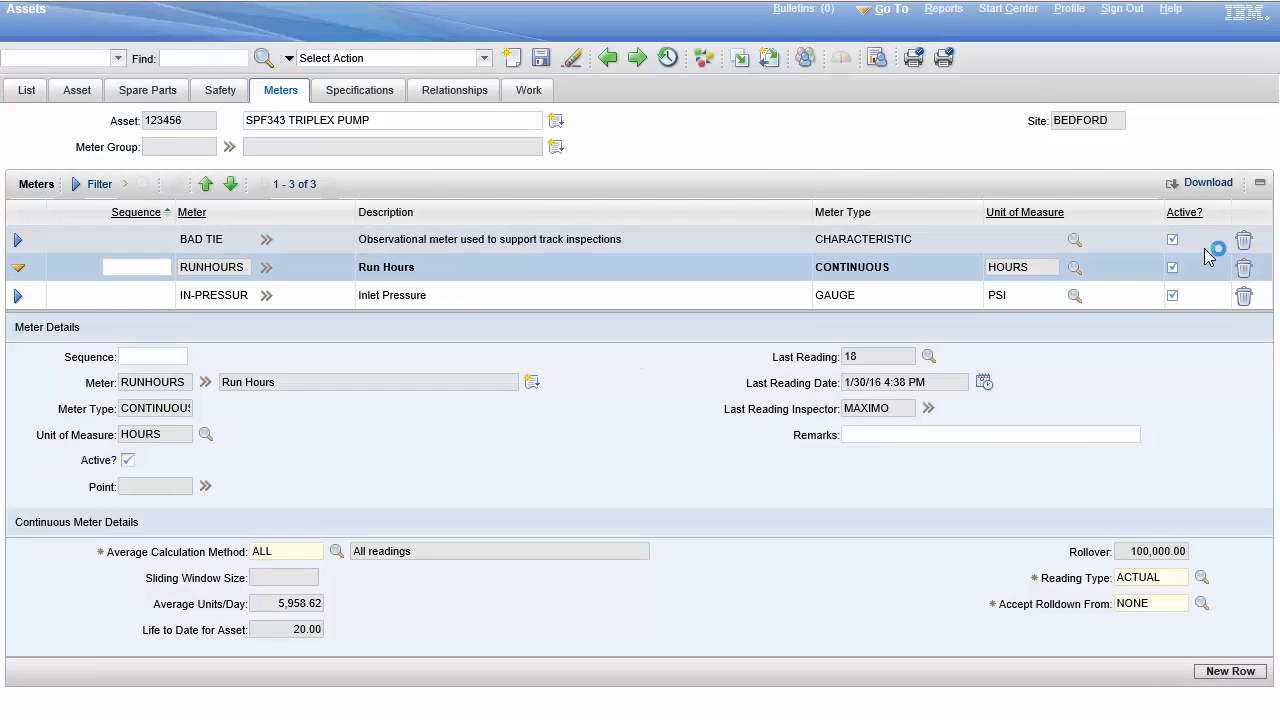
click(1243, 240)
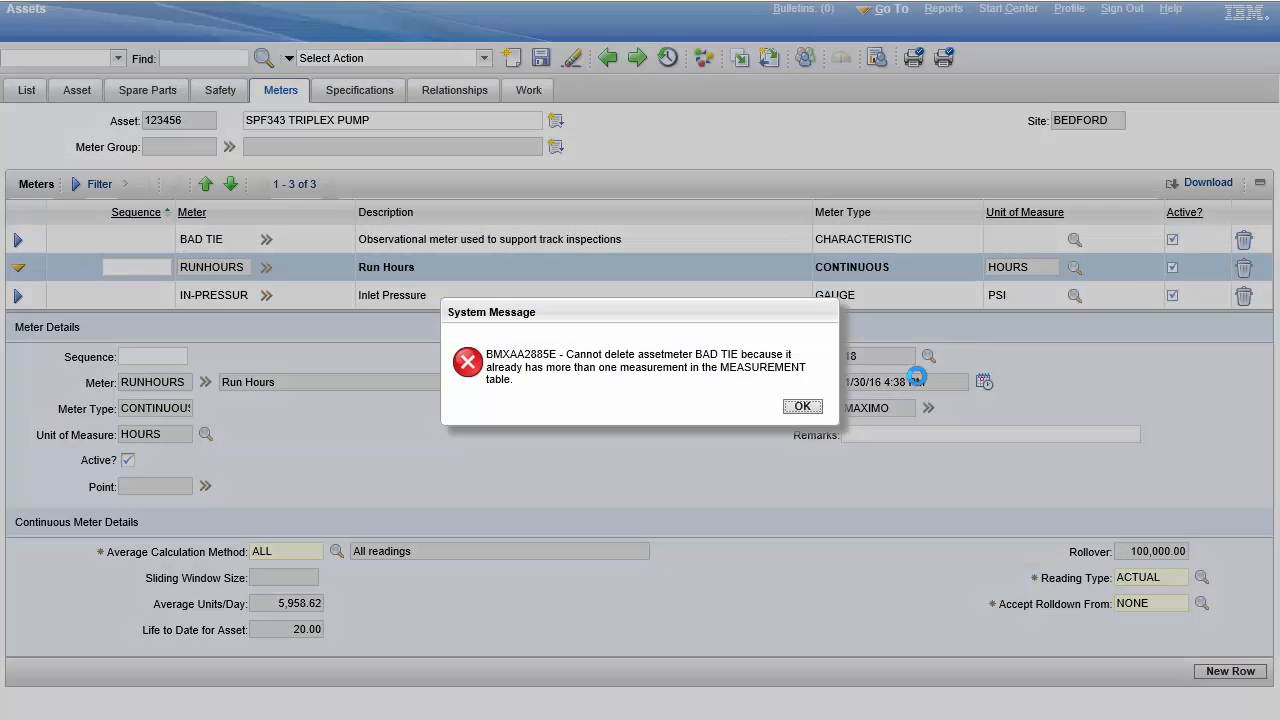
click(796, 410)
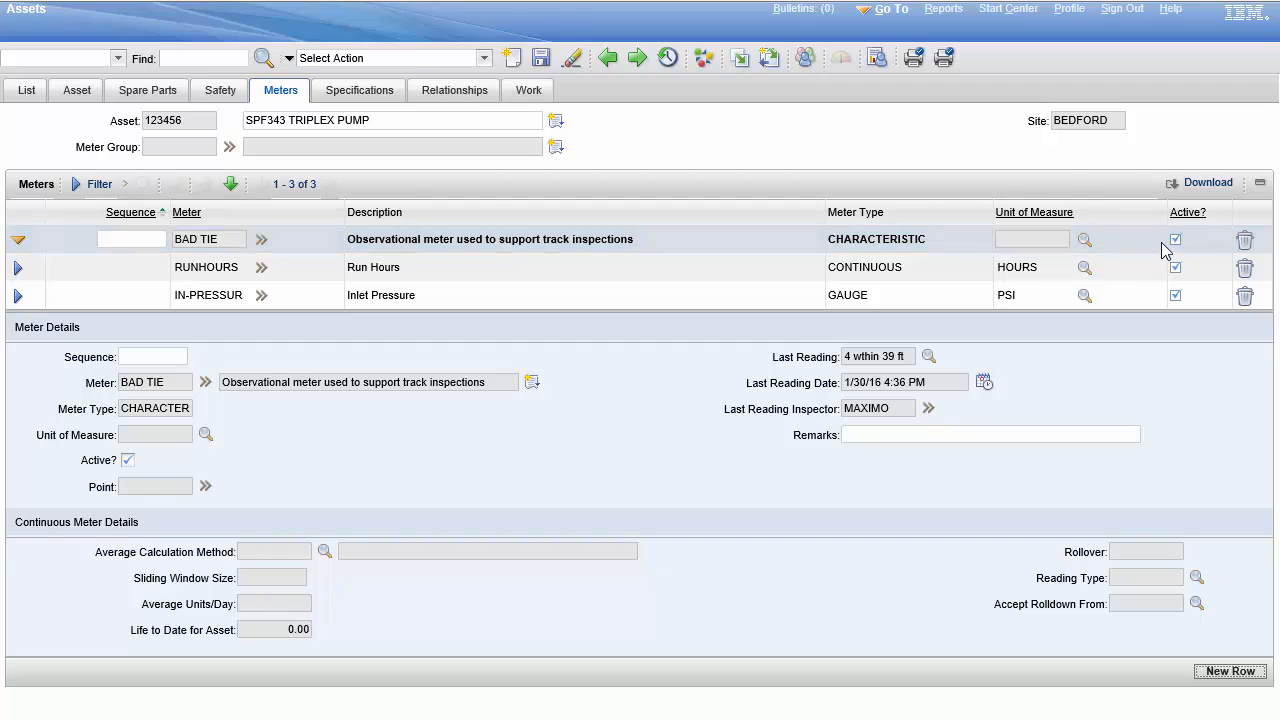
Step: Deactivate the BAD TIE, RUNHOURS and IN-PRESSUR meters and save the asset
click(1175, 240)
click(1175, 267)
click(1175, 296)
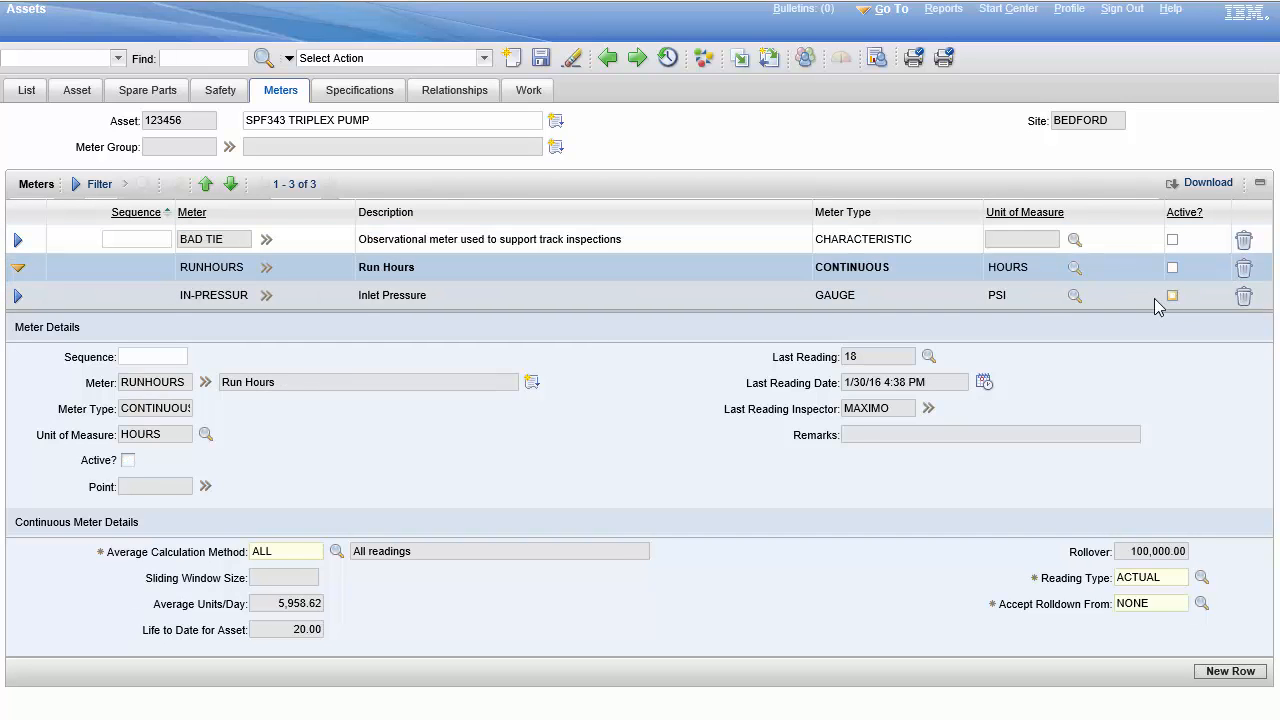
click(539, 57)
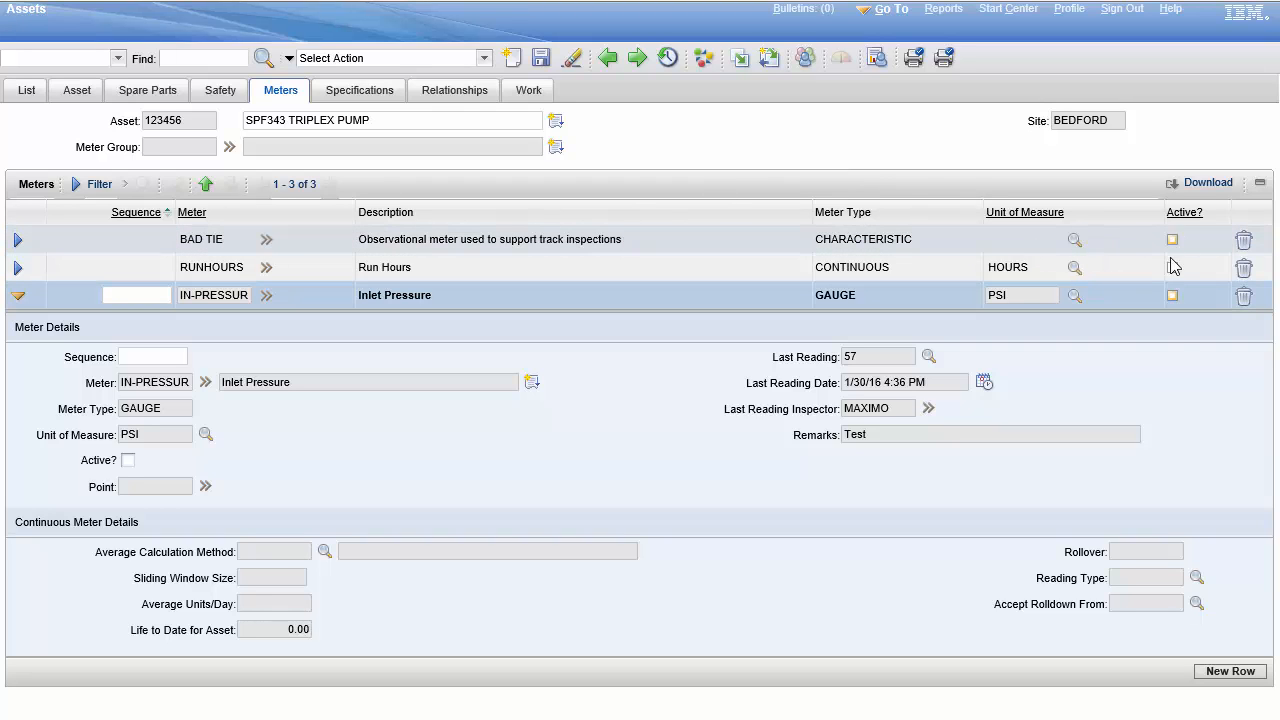
Step: Try to delete the deactivated BAD TIE meter, and save the asset record
click(1244, 243)
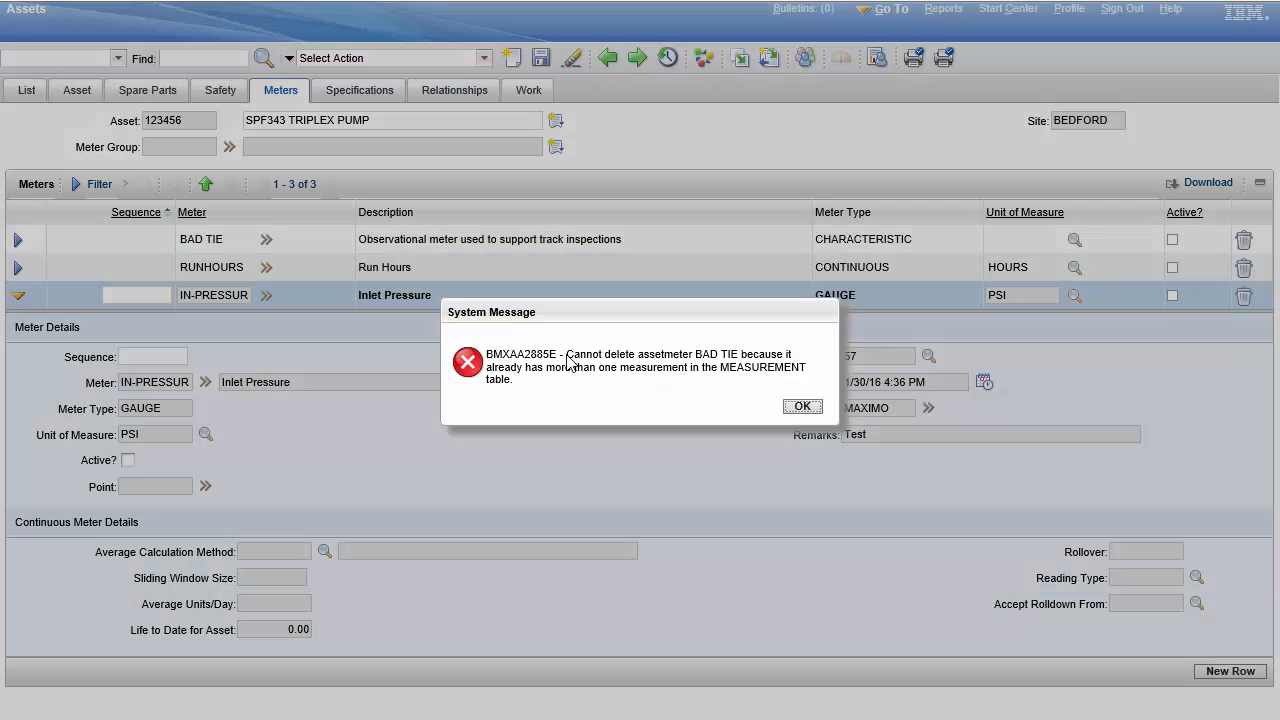
click(802, 406)
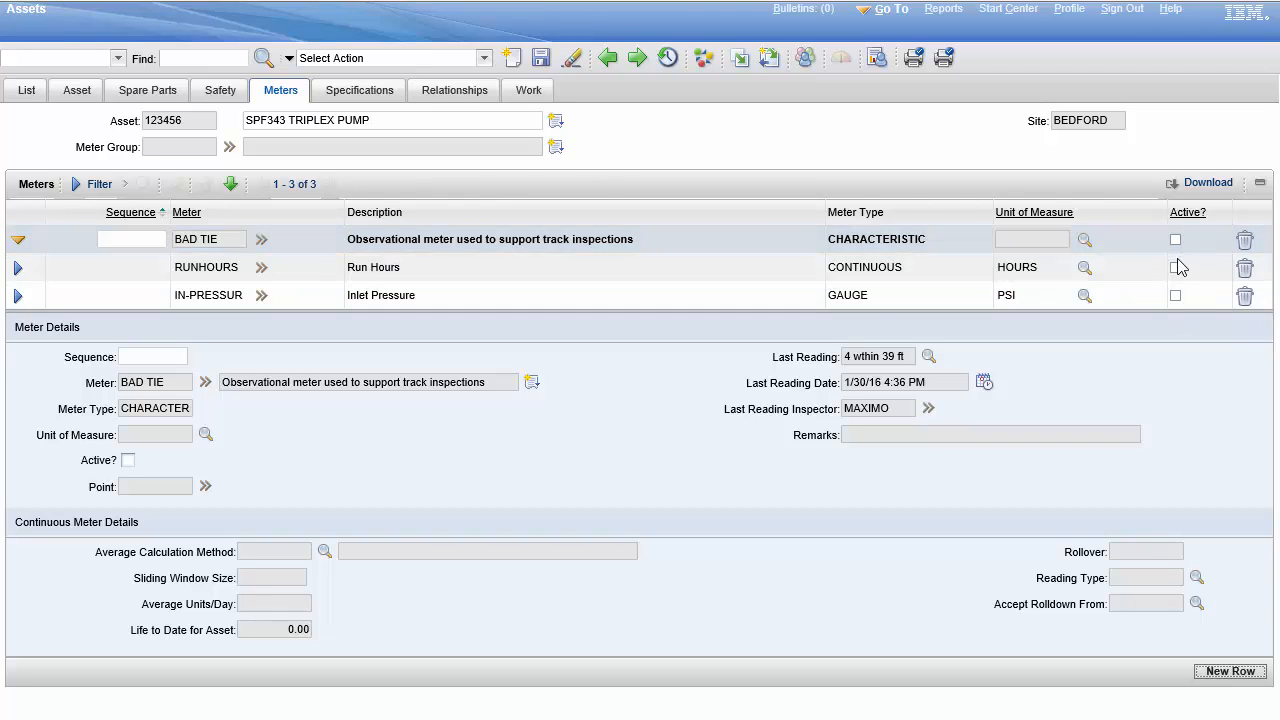
click(541, 57)
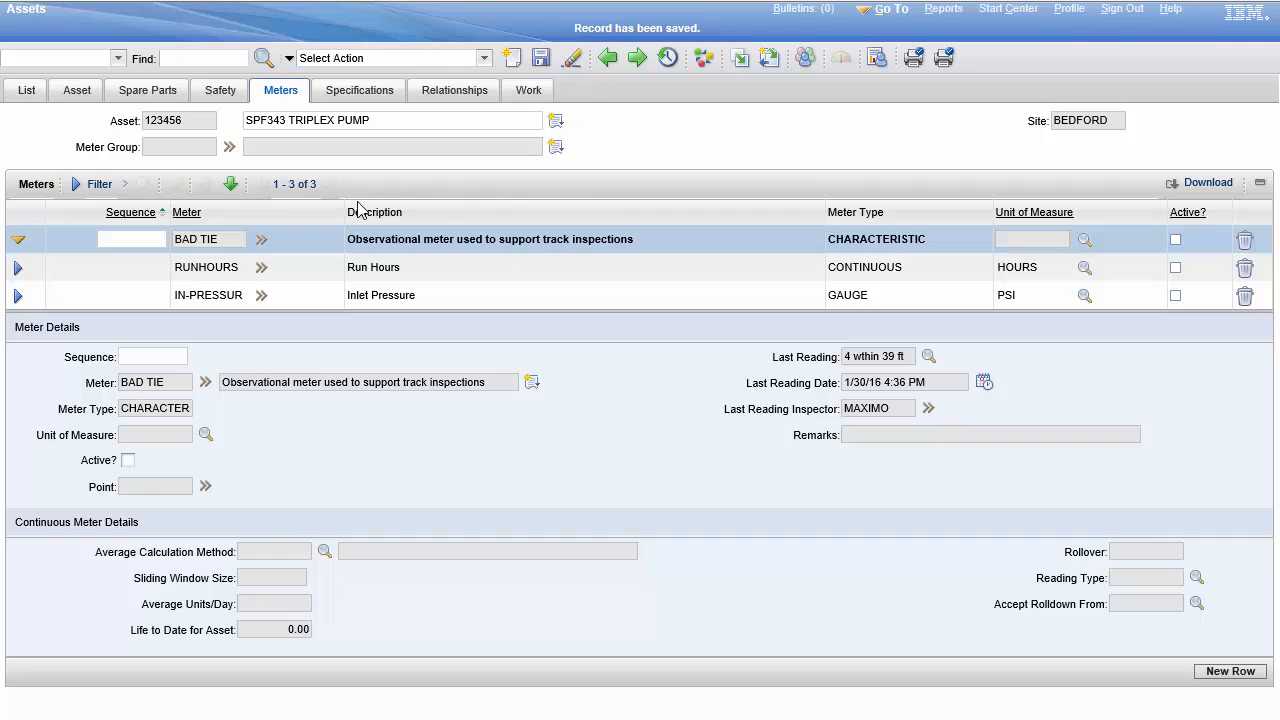
click(484, 58)
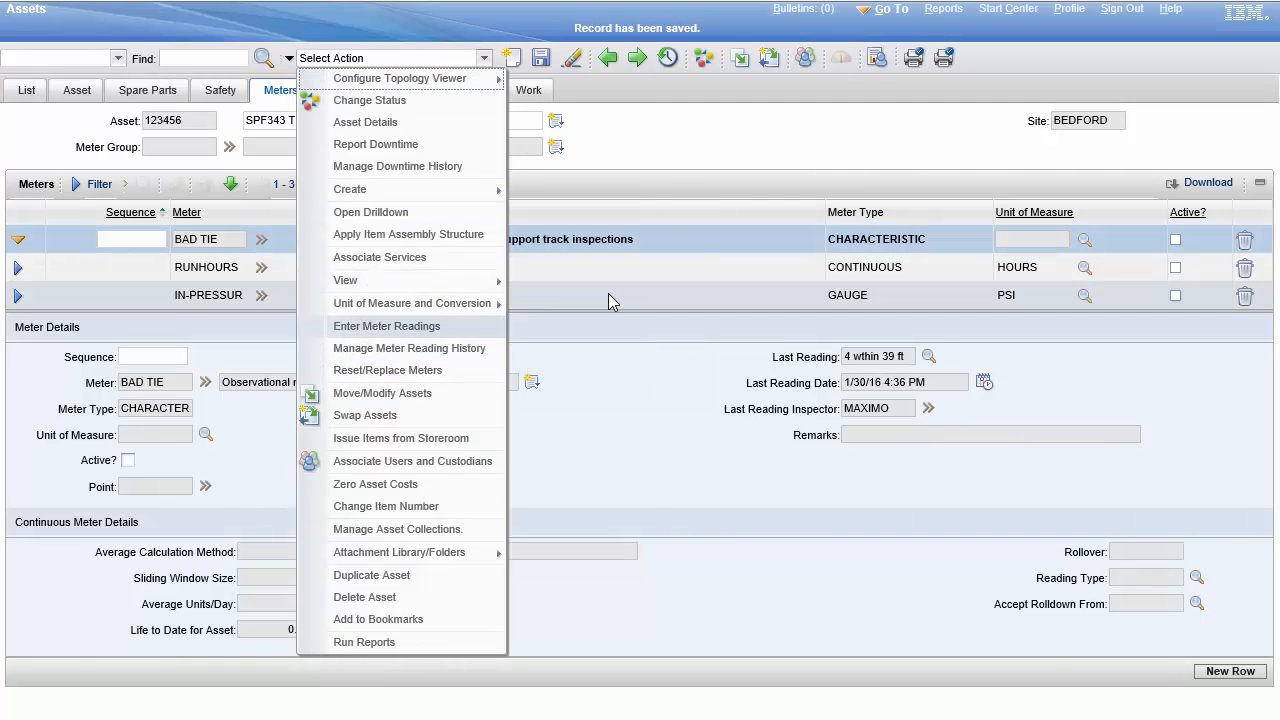
click(664, 188)
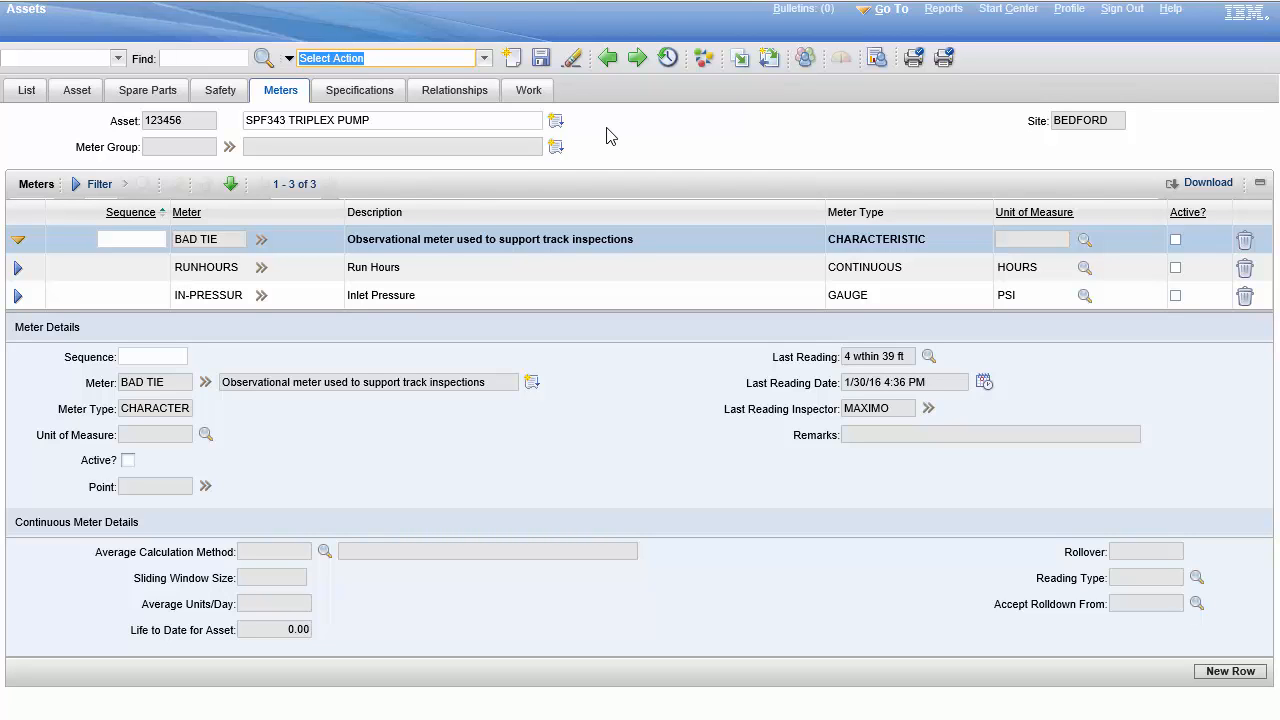
click(229, 147)
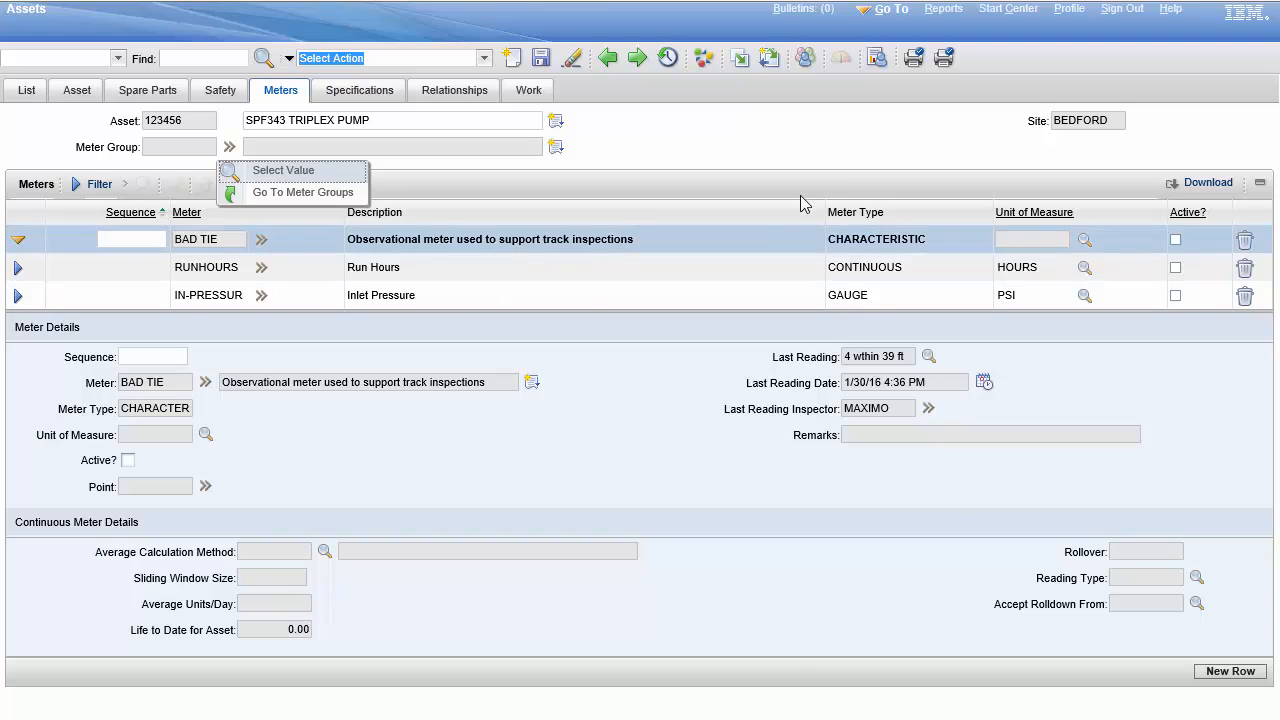
click(717, 141)
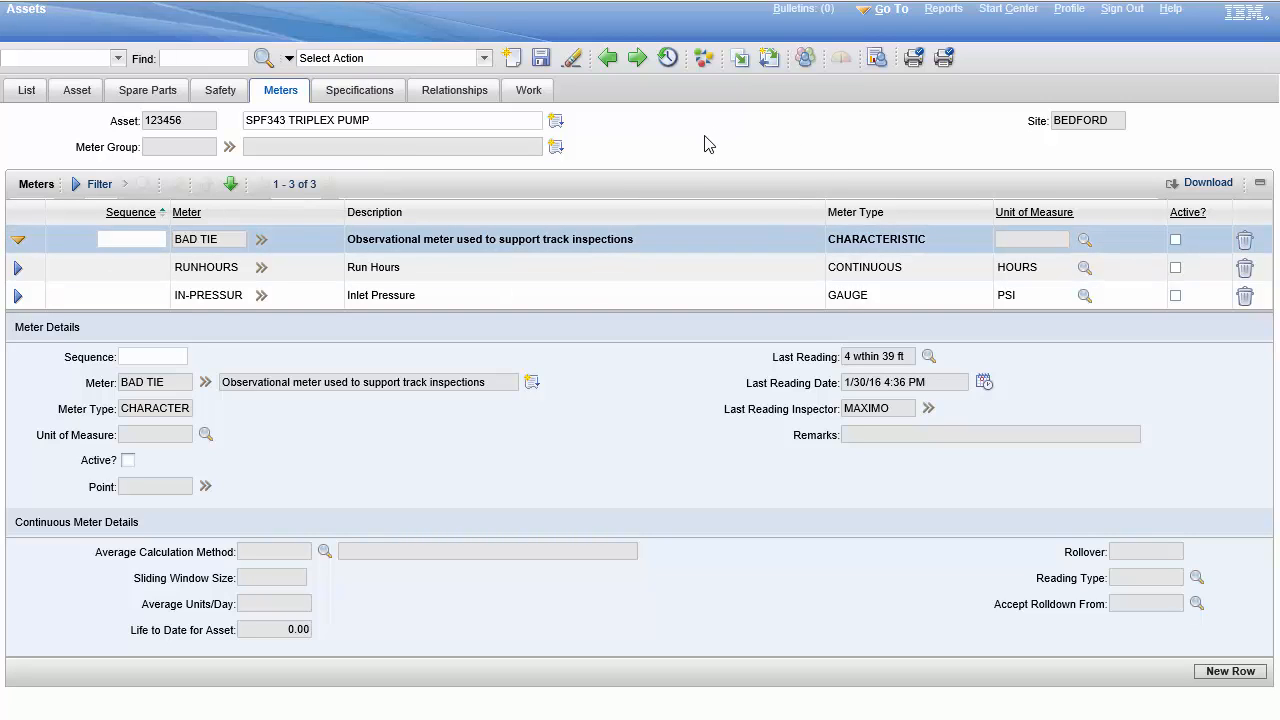